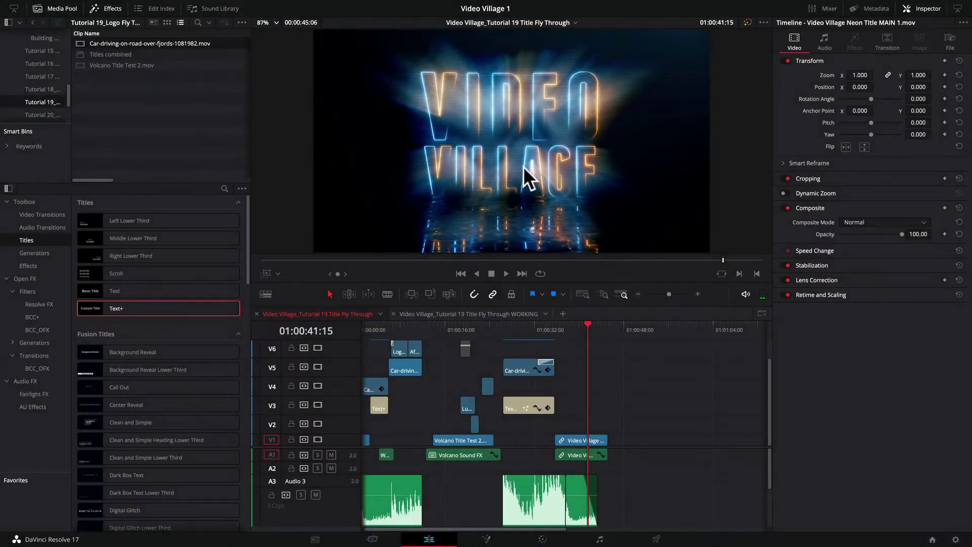
# Switch to the WORKING Title Fly Through timeline and play the TITLES fly-through.
pyautogui.click(501, 315)
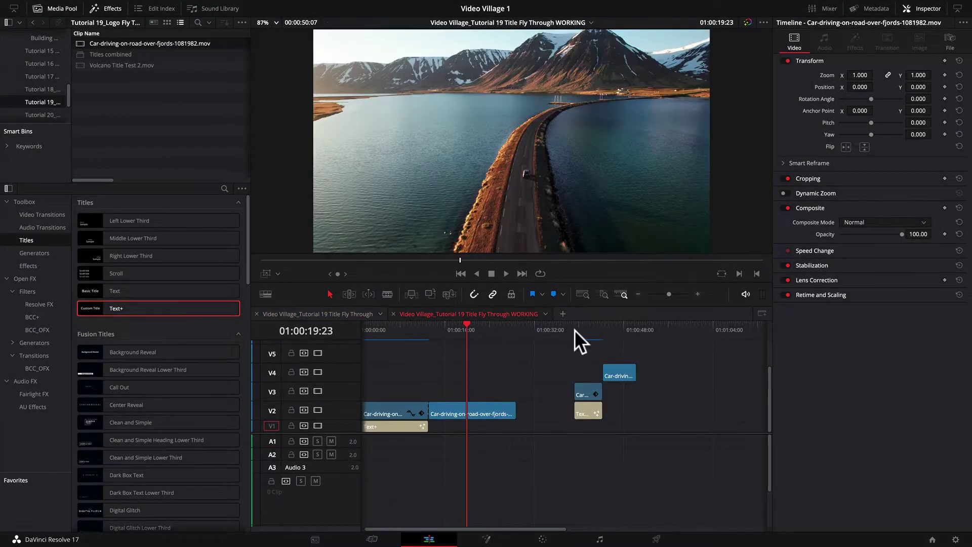
pyautogui.click(575, 330)
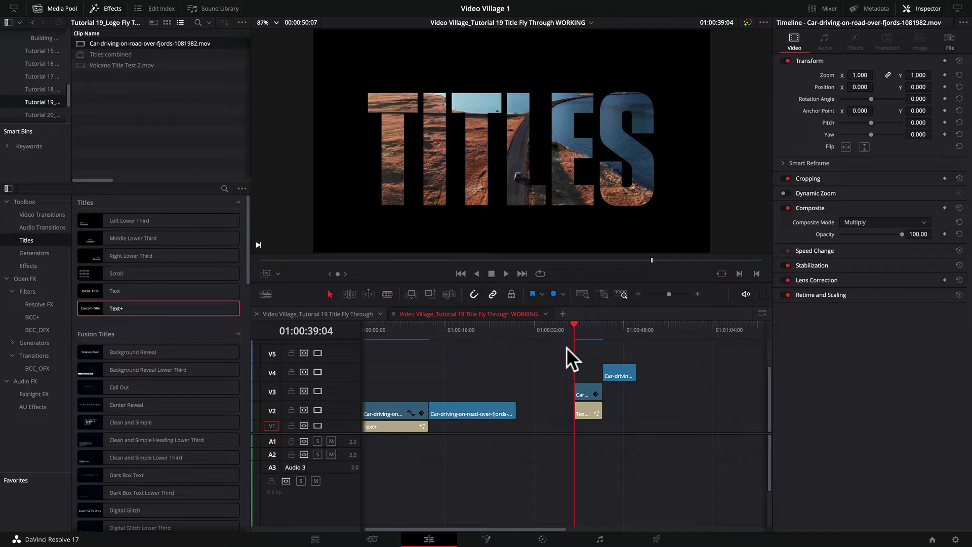
pyautogui.press('space')
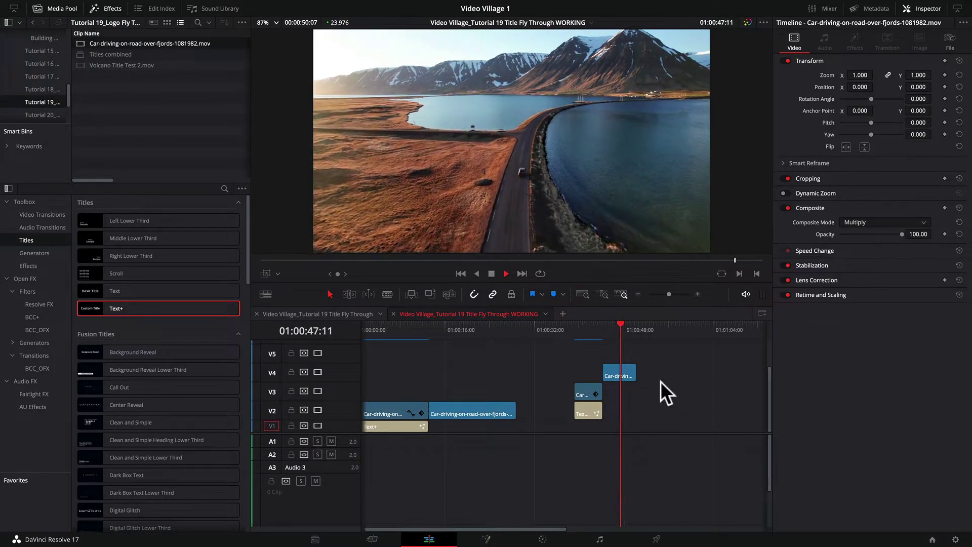
pyautogui.press('space')
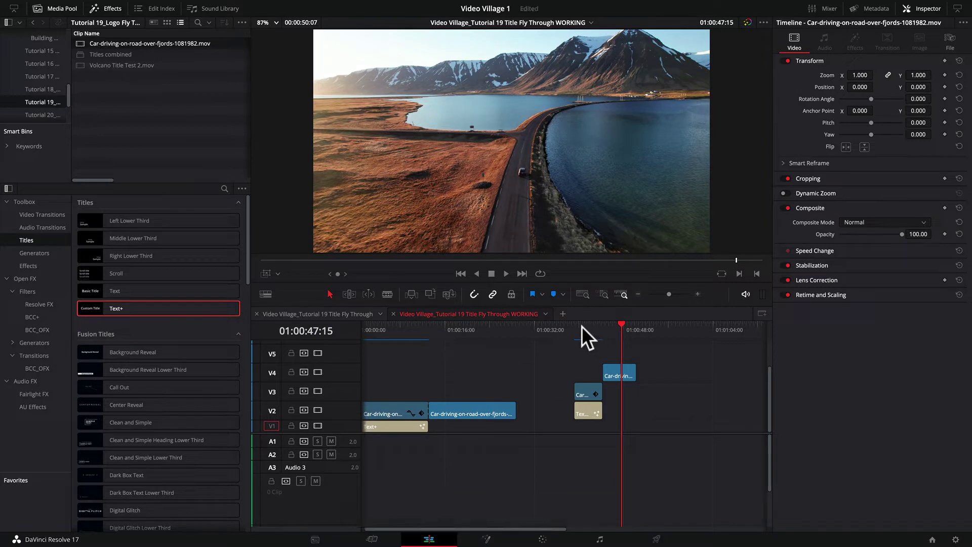
# Replay the TITLES fly-through from the start of the clip.
pyautogui.moveTo(586, 328); pyautogui.dragTo(581, 328)
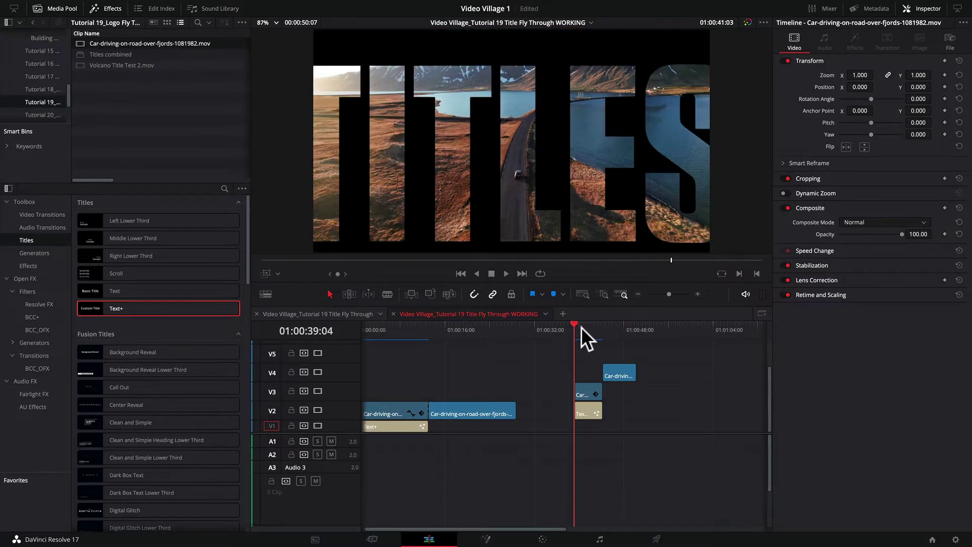
pyautogui.press('space')
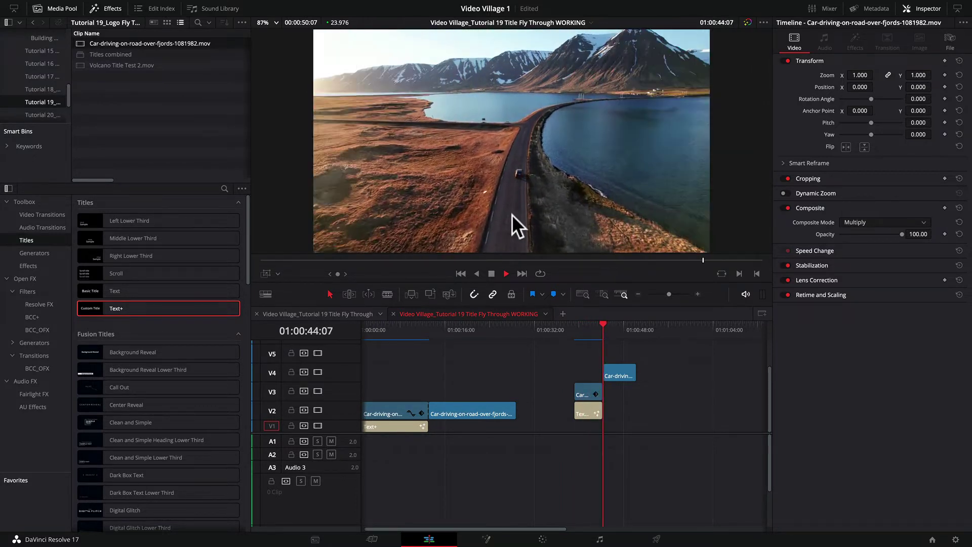
pyautogui.press('space')
pyautogui.click(589, 328)
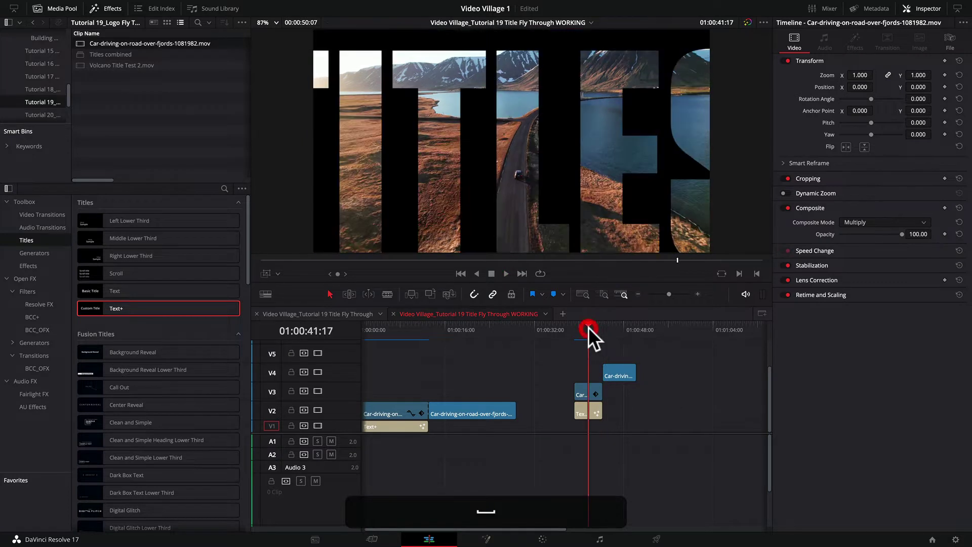
pyautogui.scroll(-1, 633, 390)
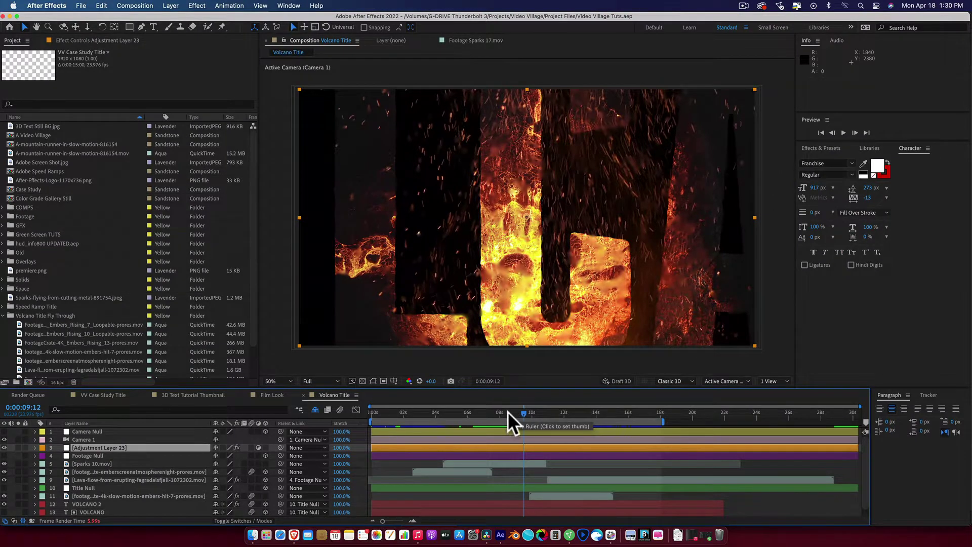
# Replay the VOLCANO title preview with lava inside the letters several times from the reveal's start.
pyautogui.moveTo(508, 412); pyautogui.dragTo(476, 412)
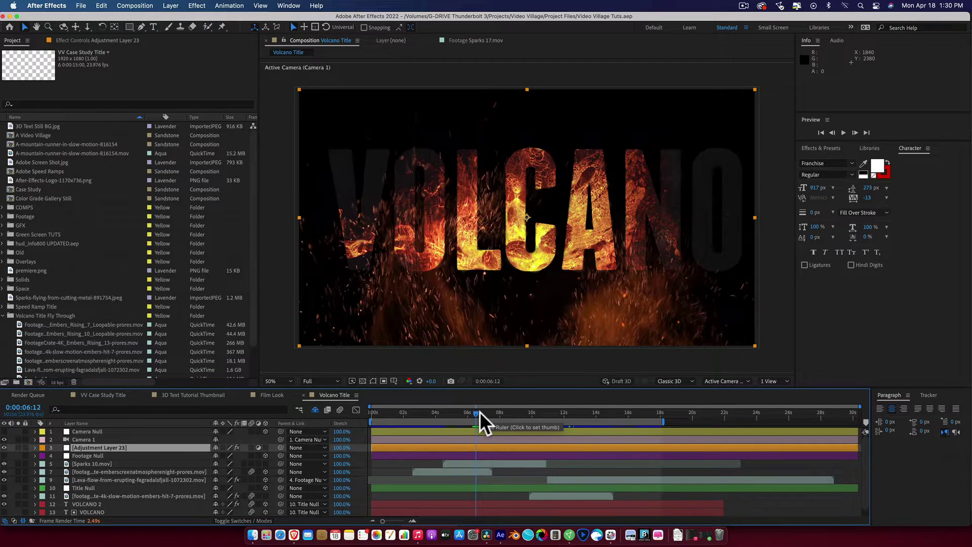
pyautogui.press('space')
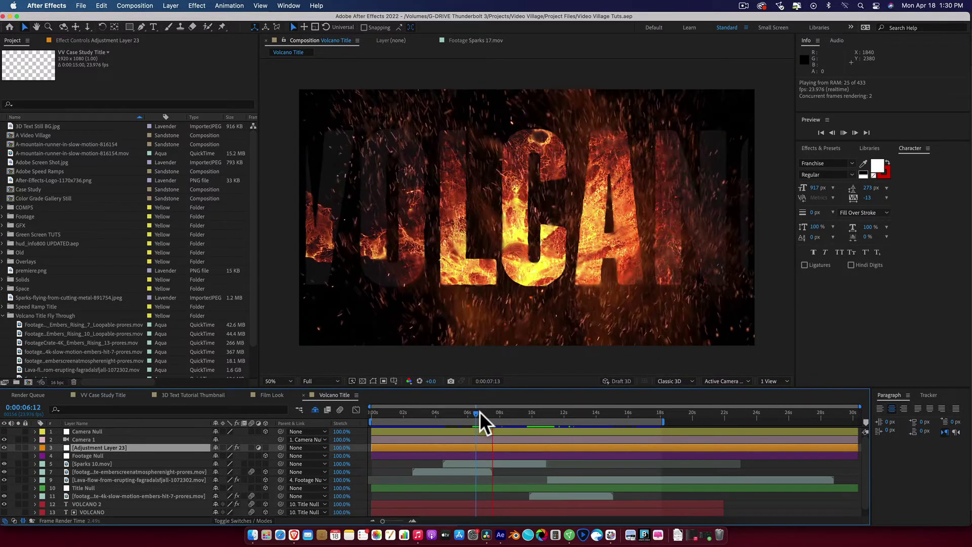
pyautogui.press('space')
pyautogui.click(475, 412)
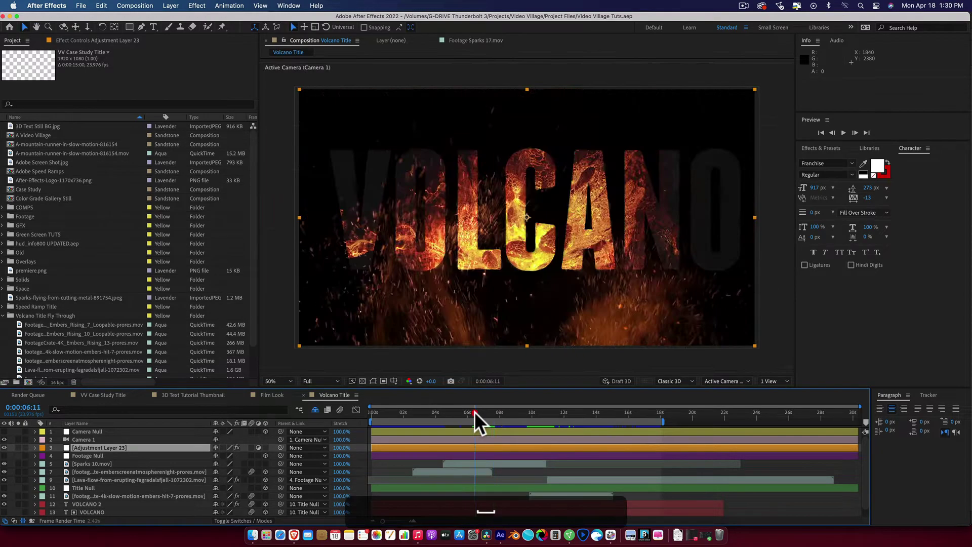
pyautogui.press('space')
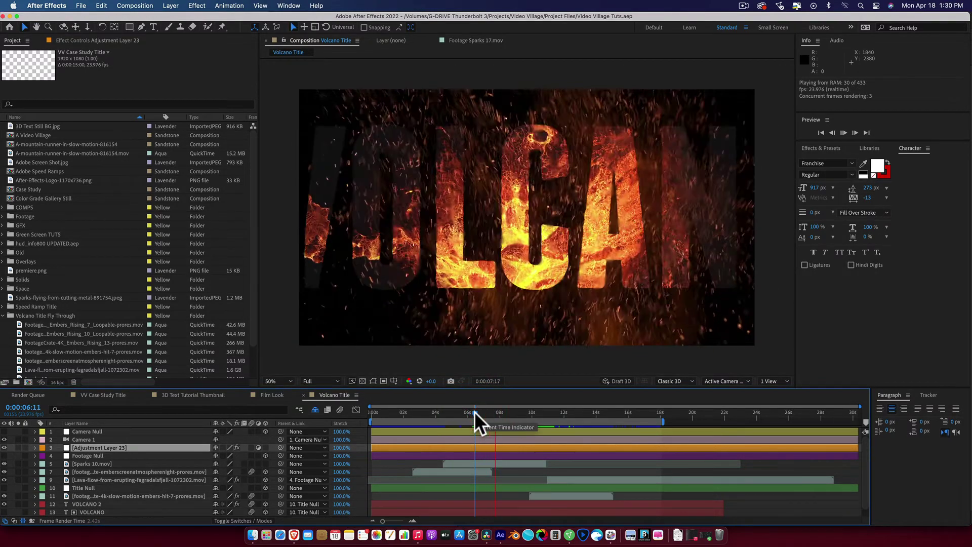
pyautogui.press('space')
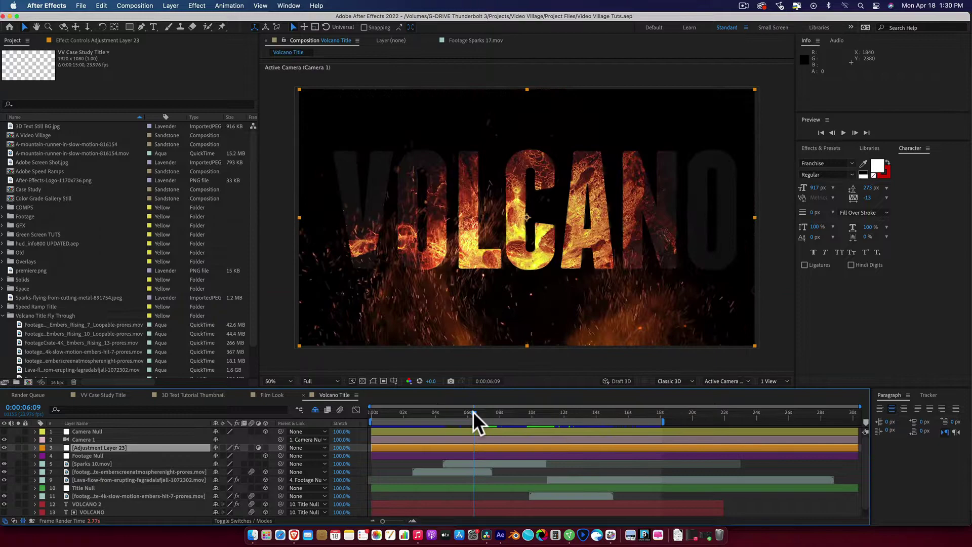
pyautogui.press('space')
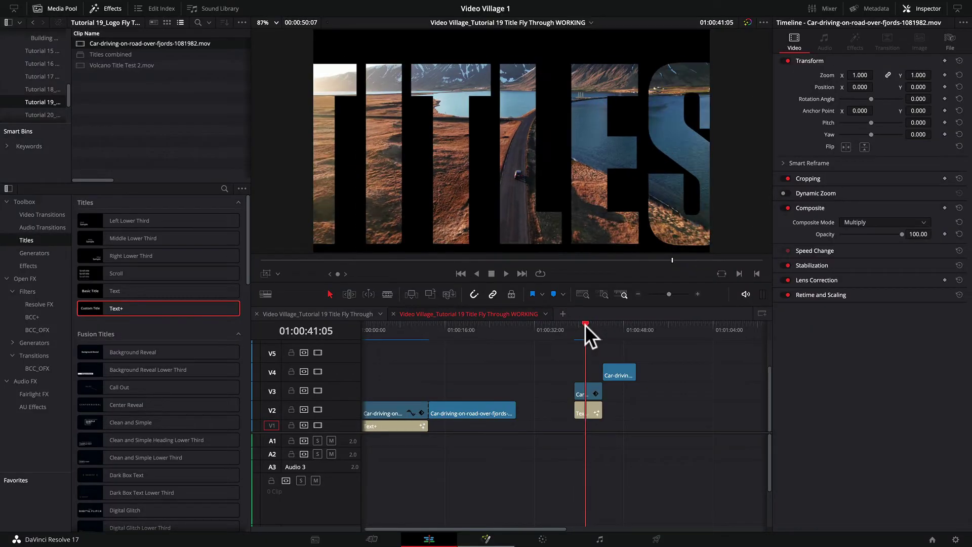
# Drag the playhead back to the first frame of the TITLES clip.
pyautogui.moveTo(586, 325); pyautogui.dragTo(576, 330)
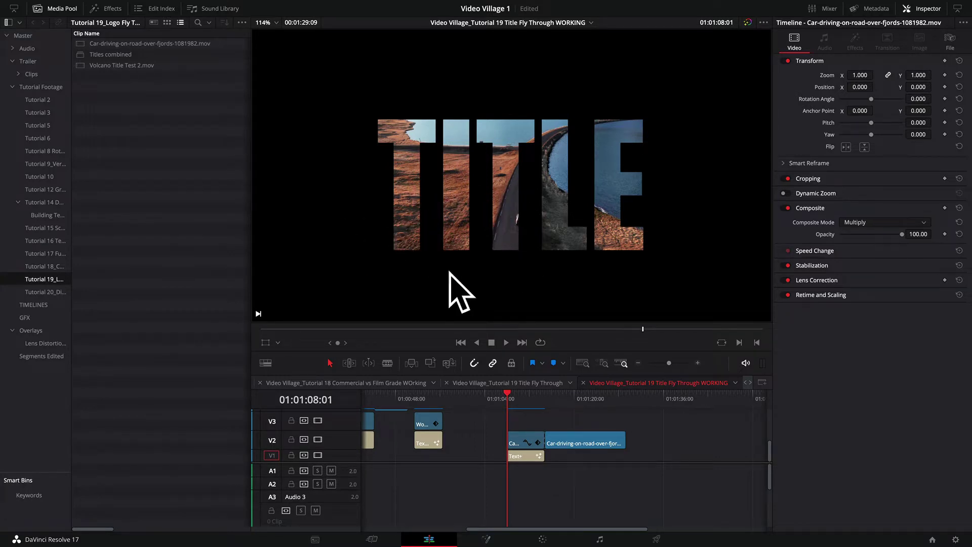
pyautogui.press('space')
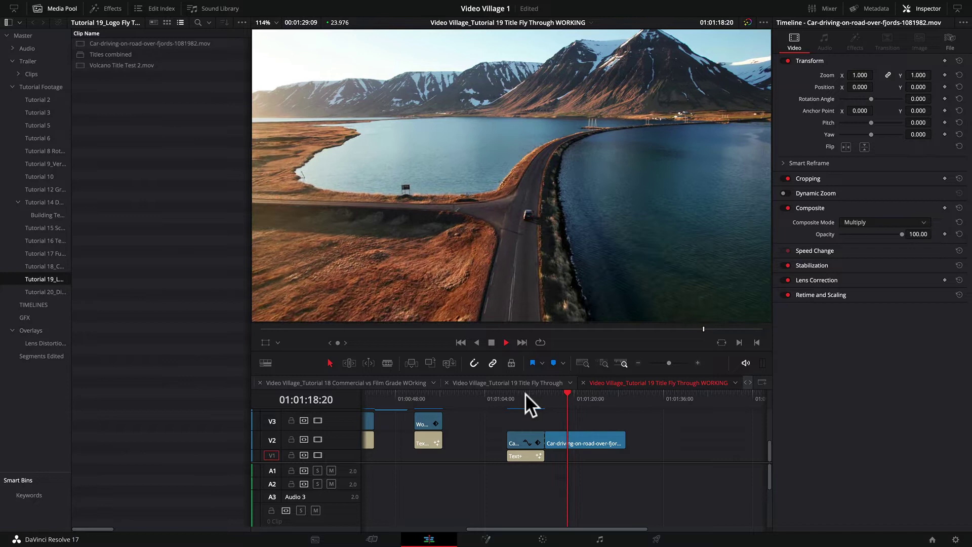
pyautogui.press('space')
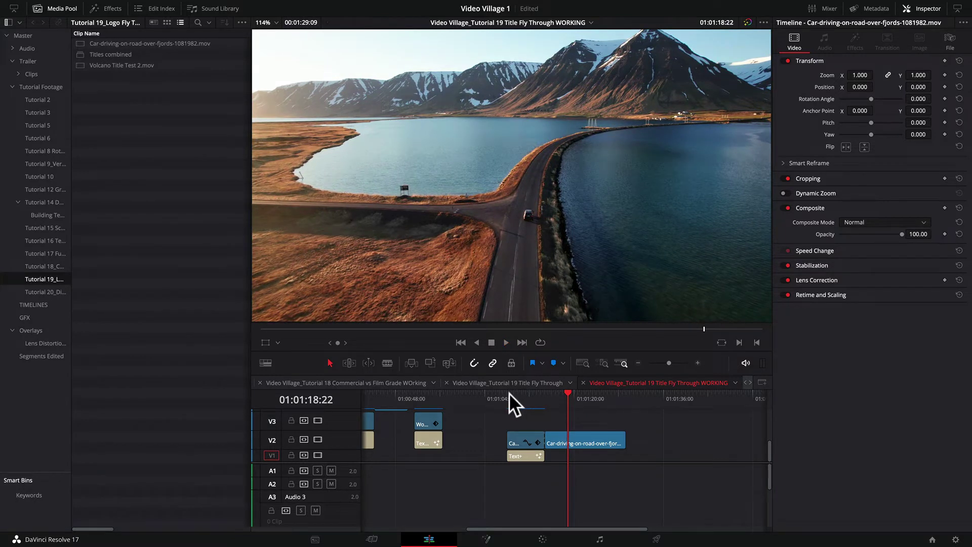
pyautogui.click(508, 394)
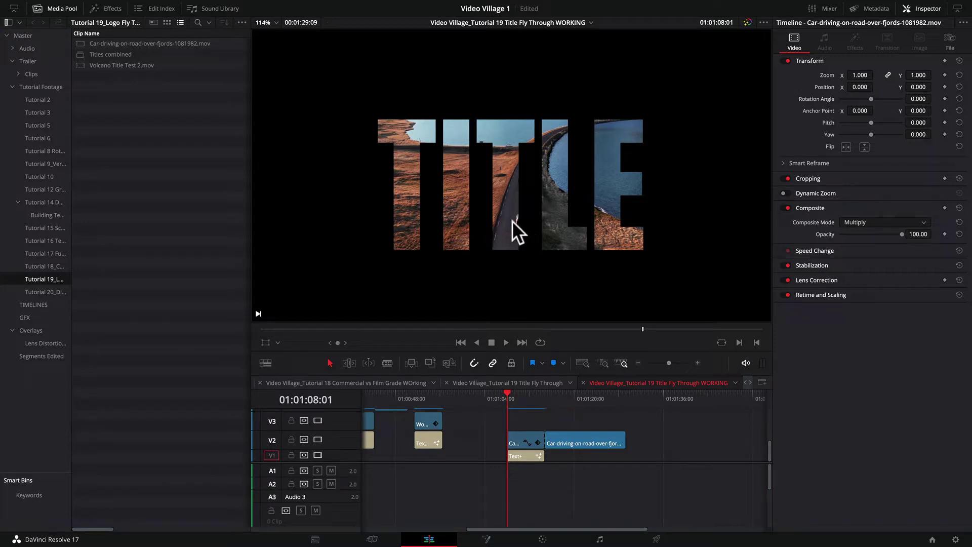
pyautogui.press('space')
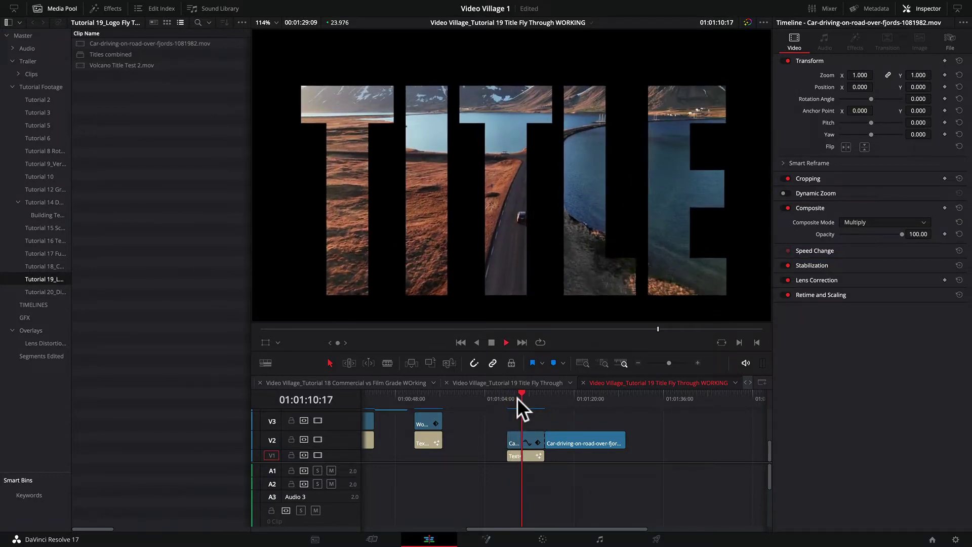
pyautogui.click(546, 397)
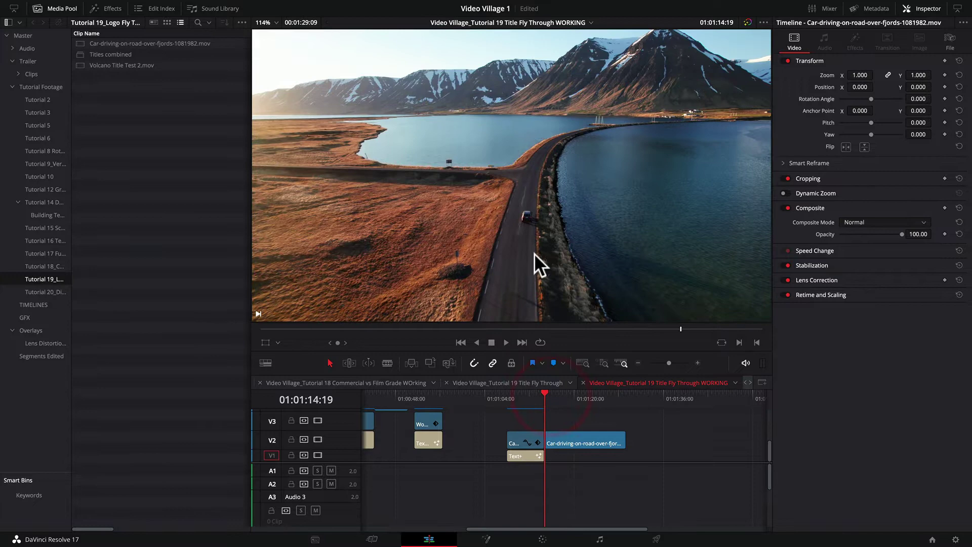
pyautogui.press('space')
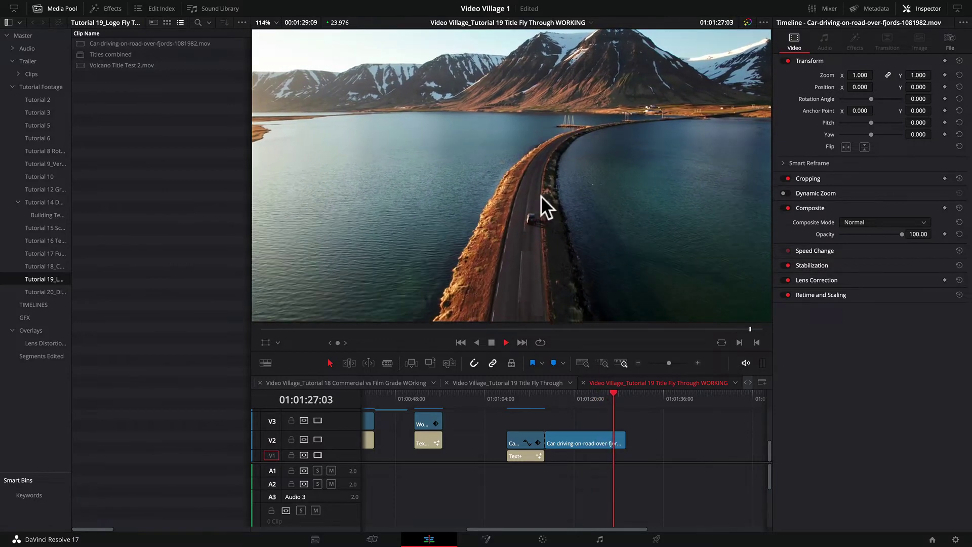
pyautogui.press('space')
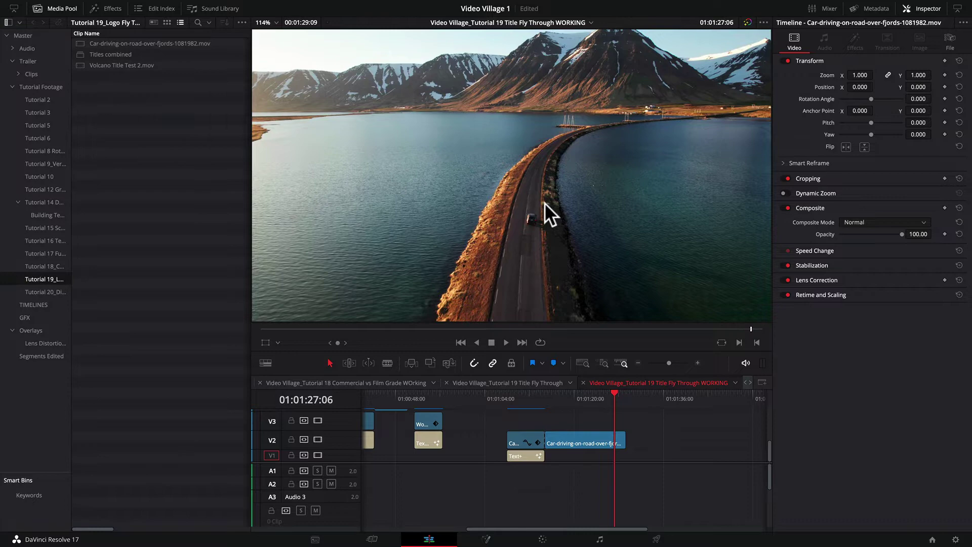
pyautogui.click(551, 395)
pyautogui.press('space')
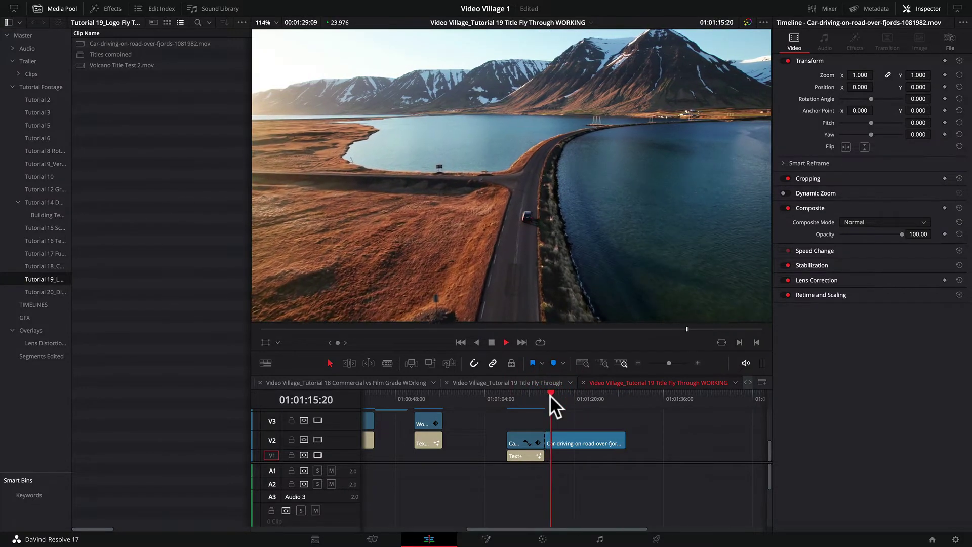
pyautogui.press('space')
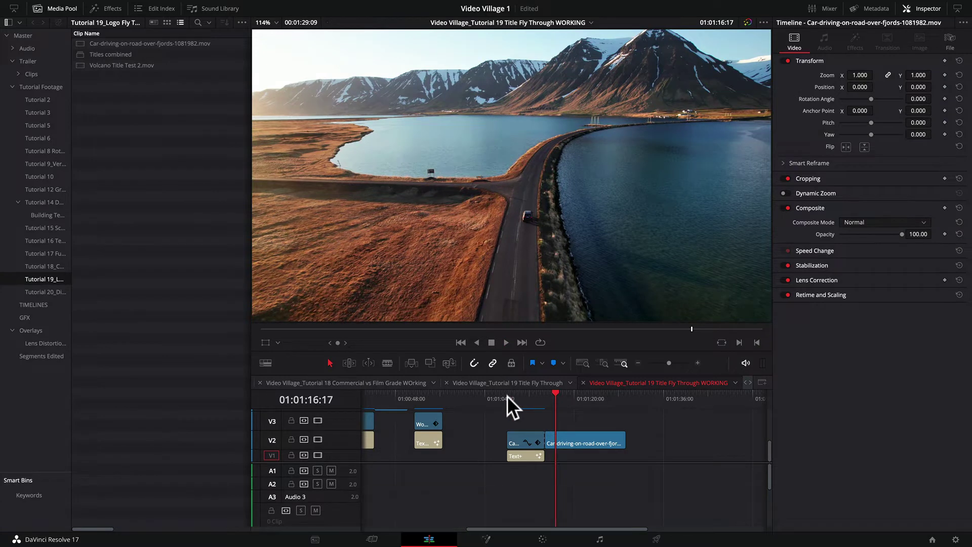
pyautogui.click(507, 396)
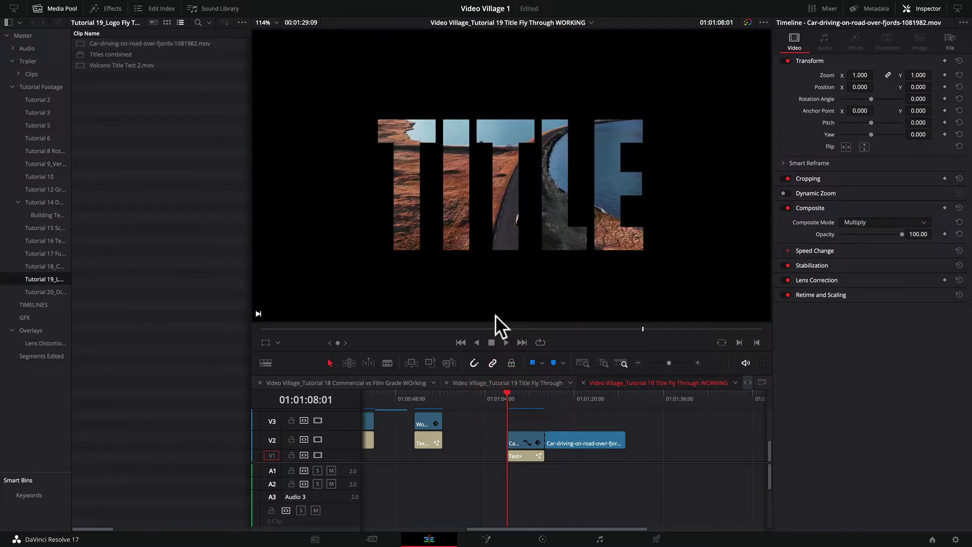
pyautogui.press('space')
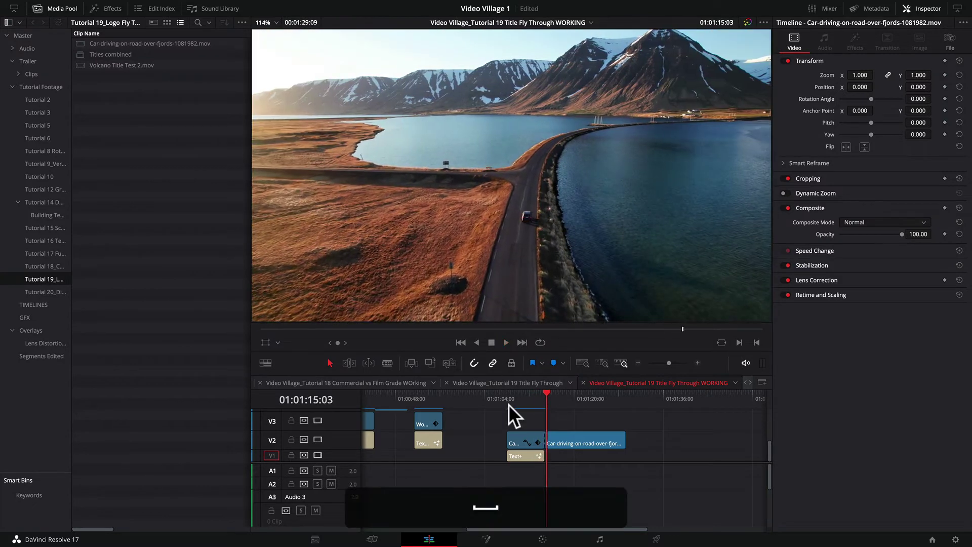
pyautogui.press('space')
pyautogui.click(510, 403)
pyautogui.press('space')
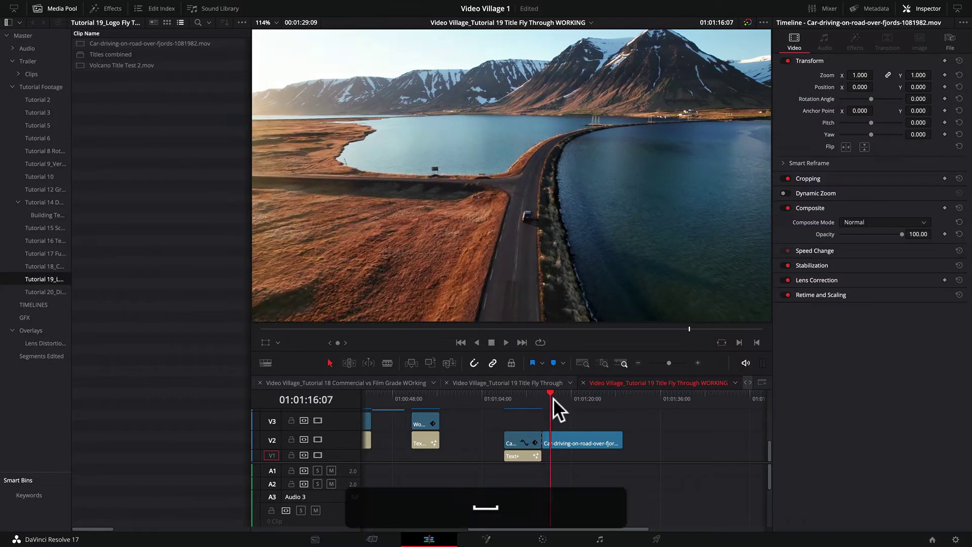
pyautogui.click(576, 420)
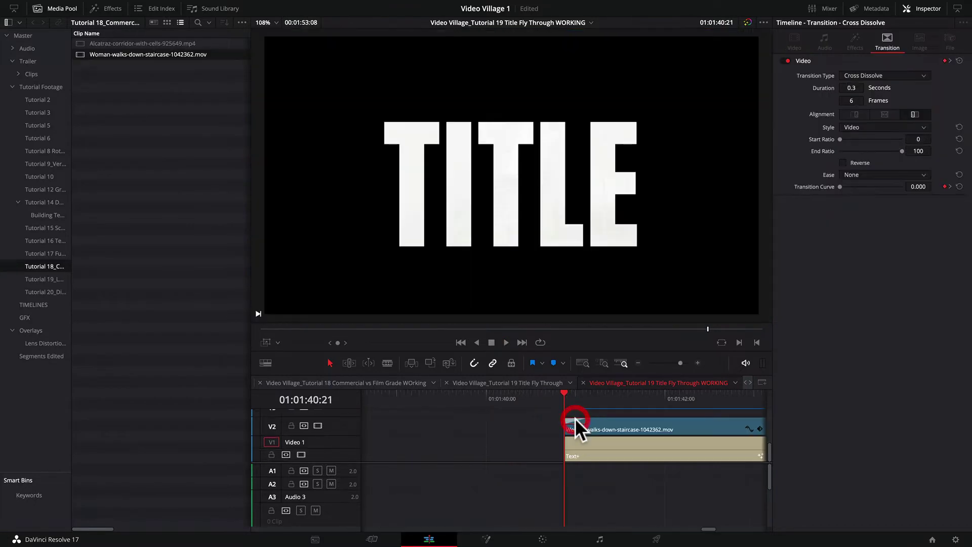
# Delete the cross dissolve transition and zoom the timeline out to see more clips.
pyautogui.press('BackSpace')
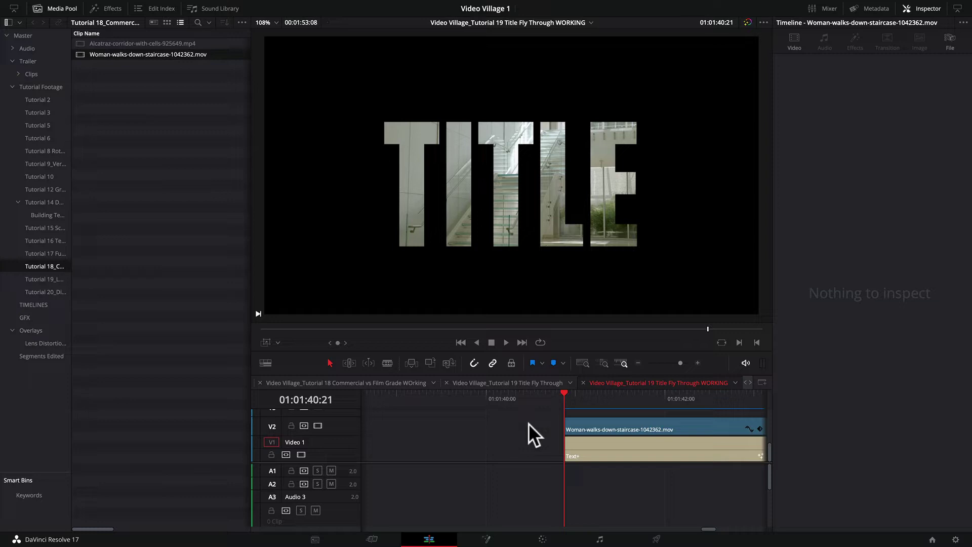
pyautogui.hscroll(4, 529, 424)
pyautogui.click(492, 398)
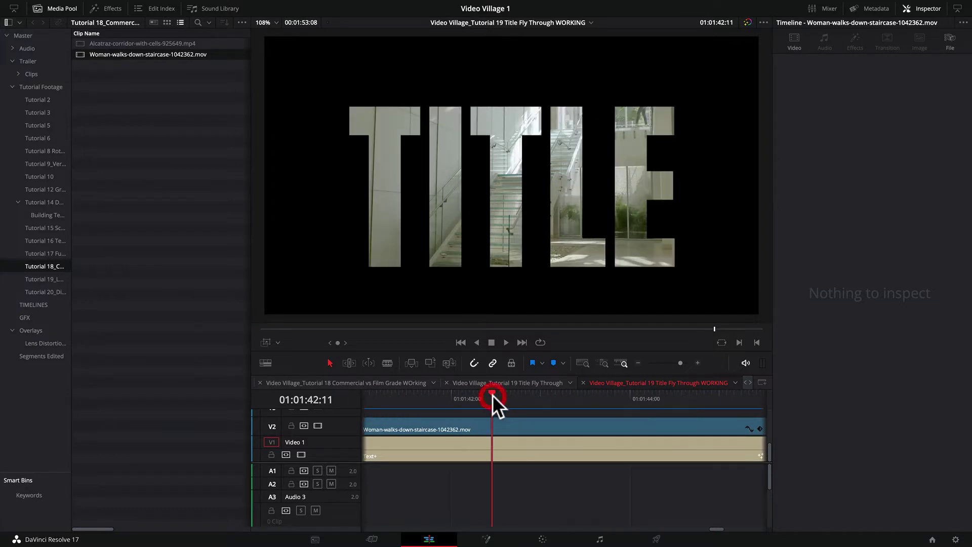
pyautogui.press('super+minus')
pyautogui.press('super+minus')
pyautogui.press('super+minus')
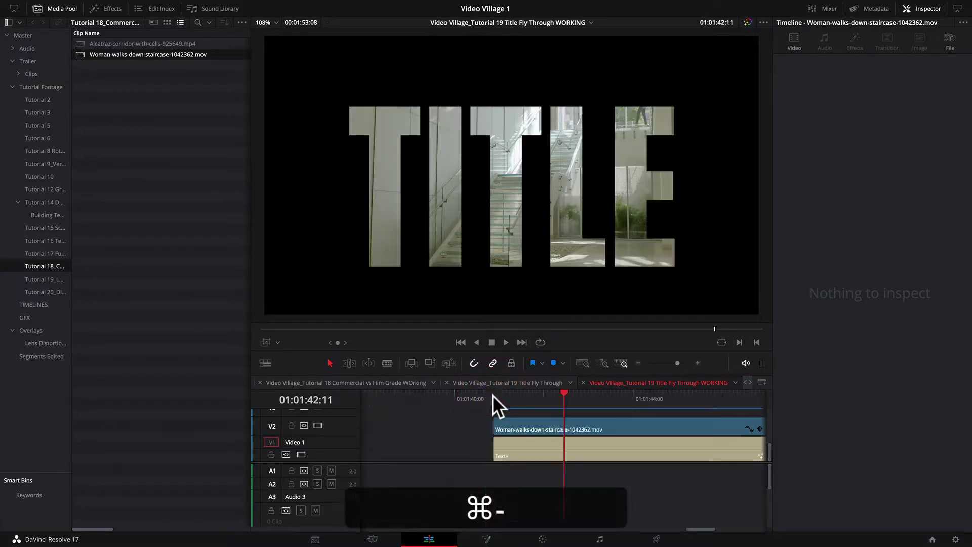
# Change the second title clip's text from TITLE to SHOW in the Inspector.
pyautogui.click(573, 441)
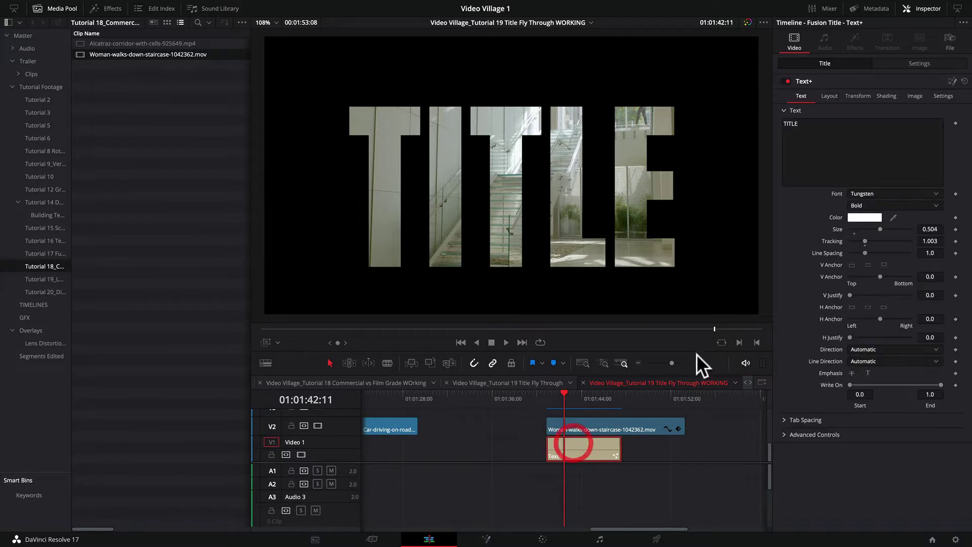
pyautogui.click(813, 125)
pyautogui.moveTo(812, 123); pyautogui.dragTo(776, 120)
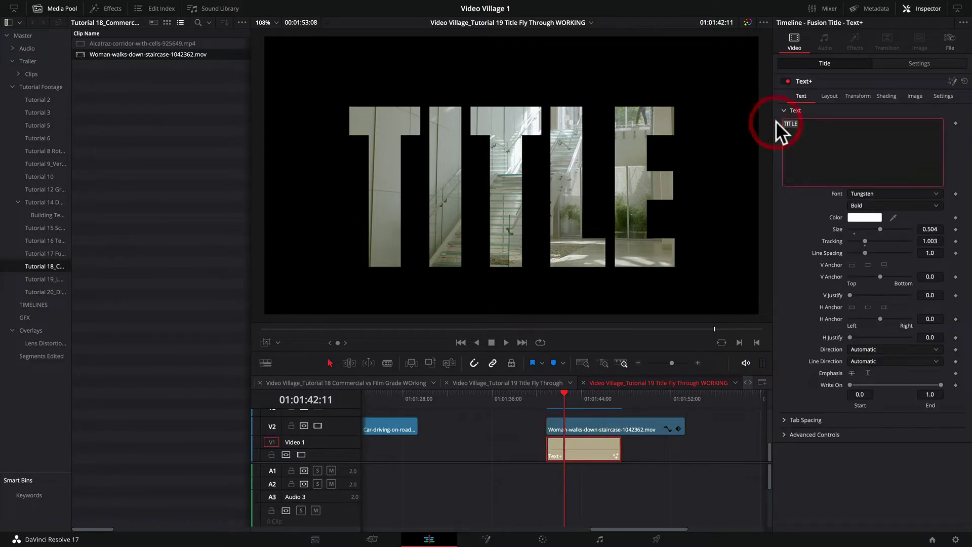
pyautogui.write('SHOW')
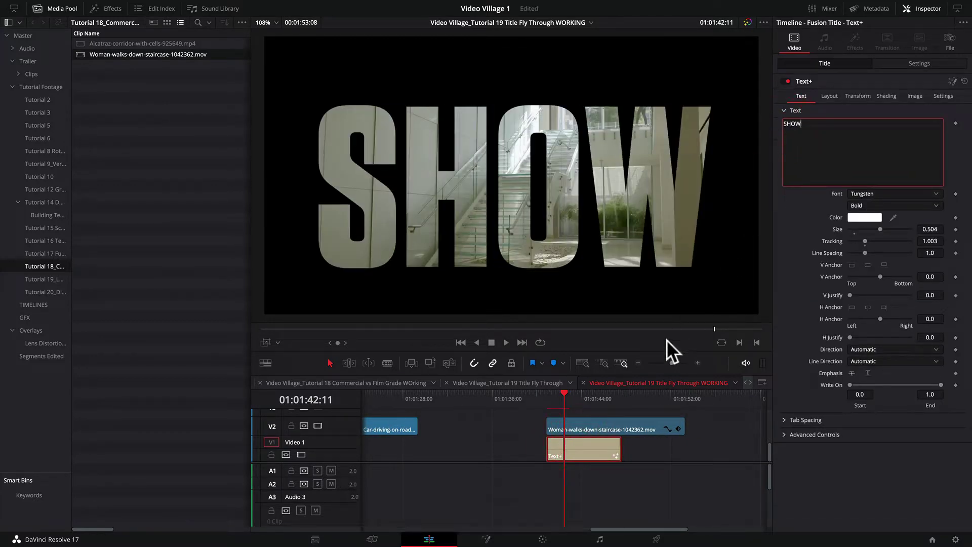
# Play the SHOW fly-through from its start several times to preview it.
pyautogui.click(548, 394)
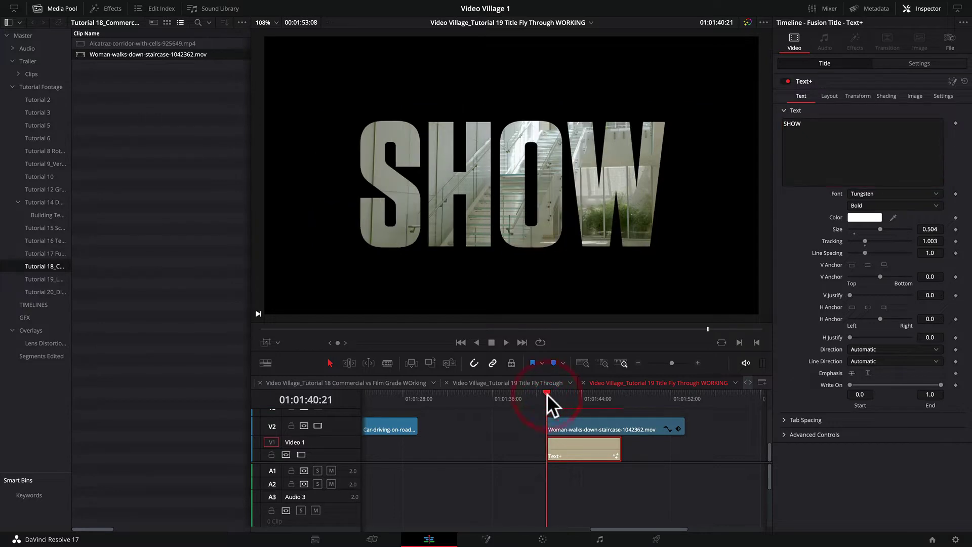
pyautogui.press('space')
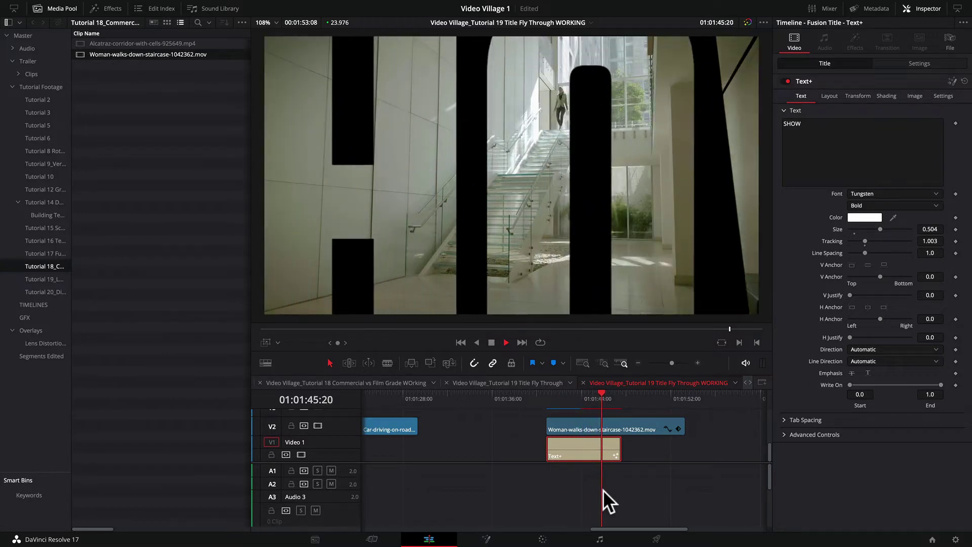
pyautogui.click(547, 394)
pyautogui.press('space')
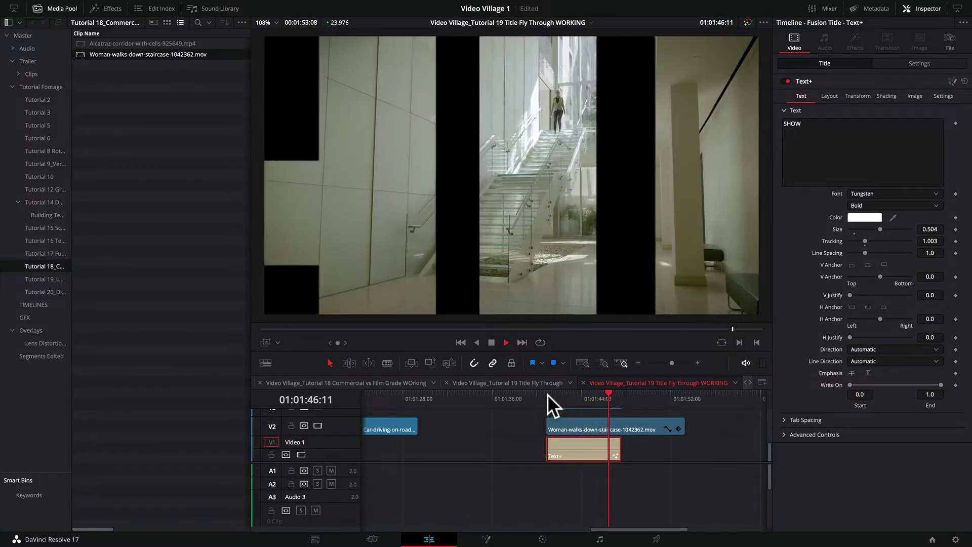
pyautogui.press('space')
pyautogui.click(548, 394)
pyautogui.press('space')
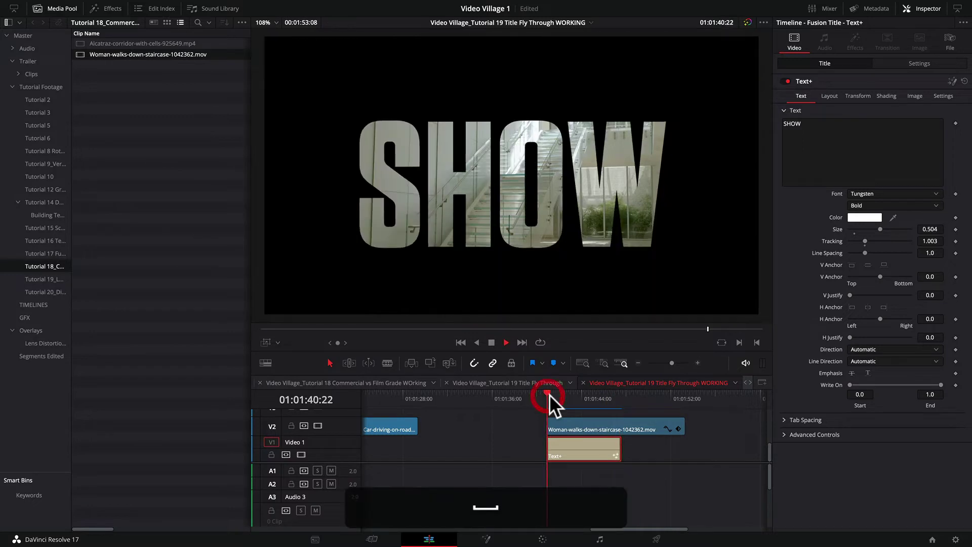
pyautogui.press('space')
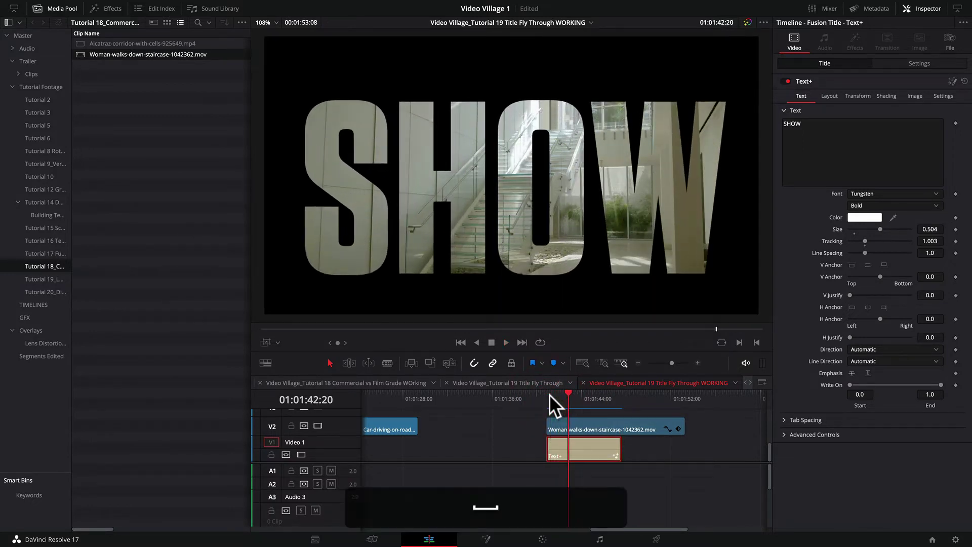
# Play the original TITLE fly-through over the road footage for comparison.
pyautogui.press('super+minus')
pyautogui.hscroll(-5, 440, 392)
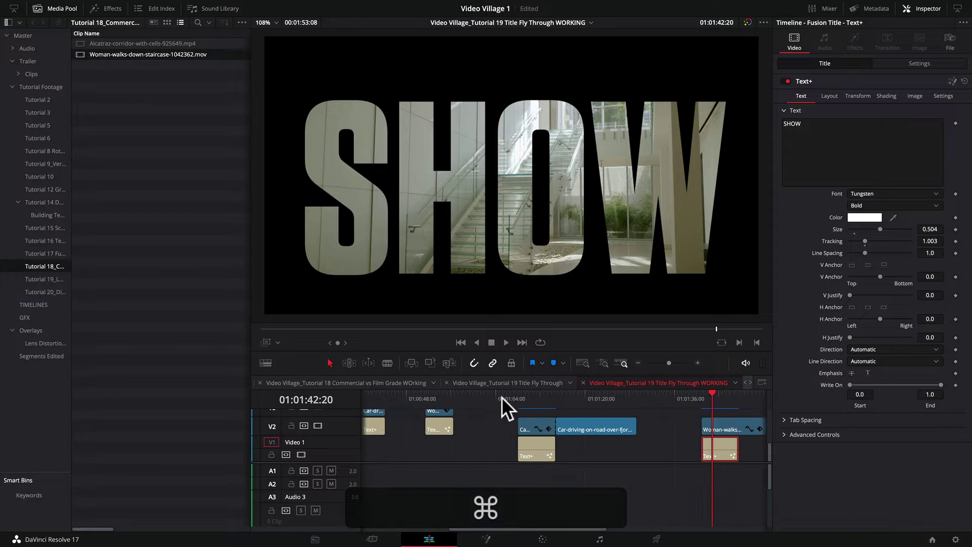
pyautogui.click(521, 394)
pyautogui.press('space')
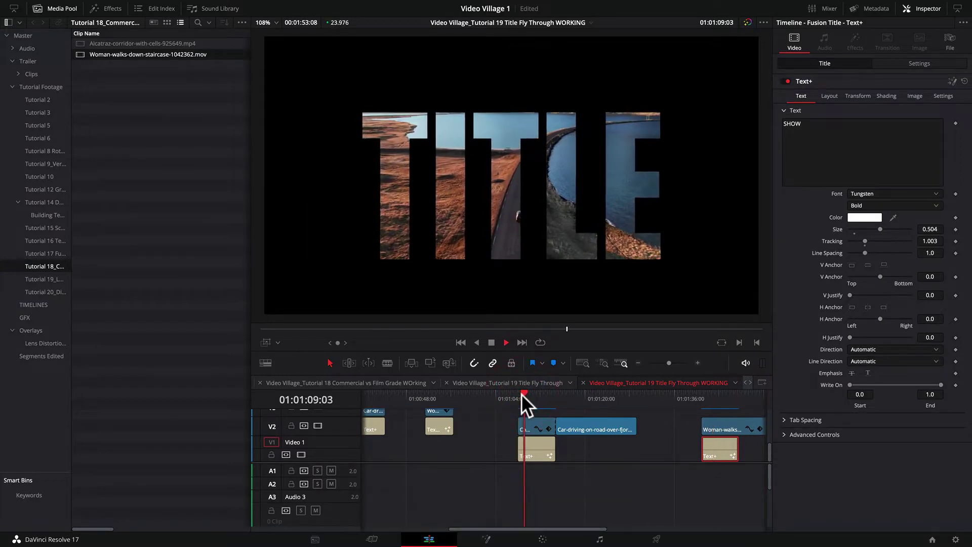
# Replay the SHOW fly-through from its start several times.
pyautogui.press('space')
pyautogui.hscroll(5, 626, 421)
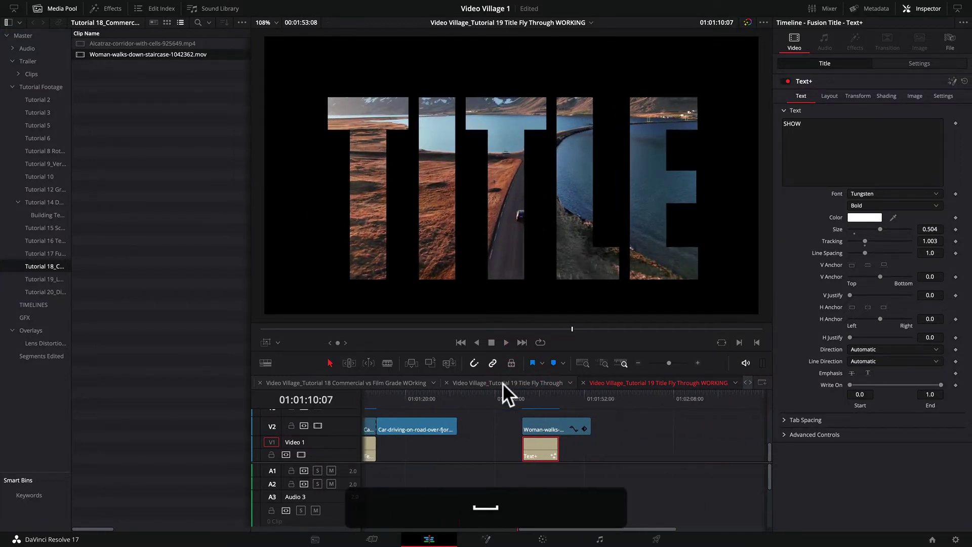
pyautogui.click(522, 393)
pyautogui.press('space')
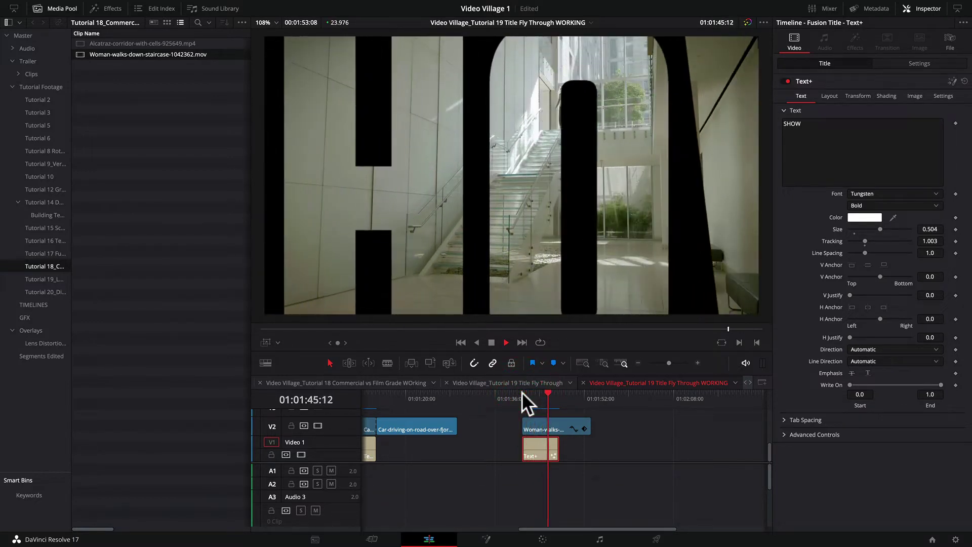
pyautogui.press('space')
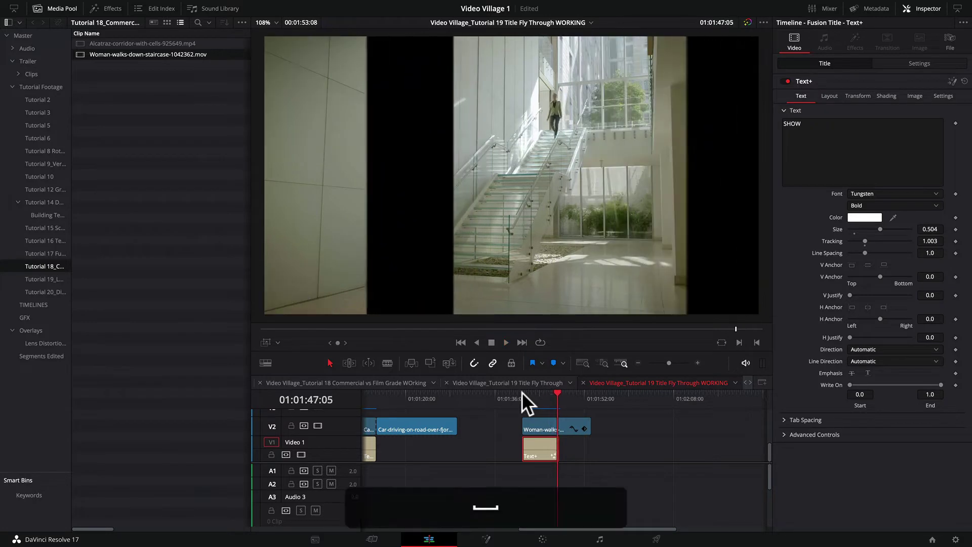
pyautogui.click(523, 393)
pyautogui.press('space')
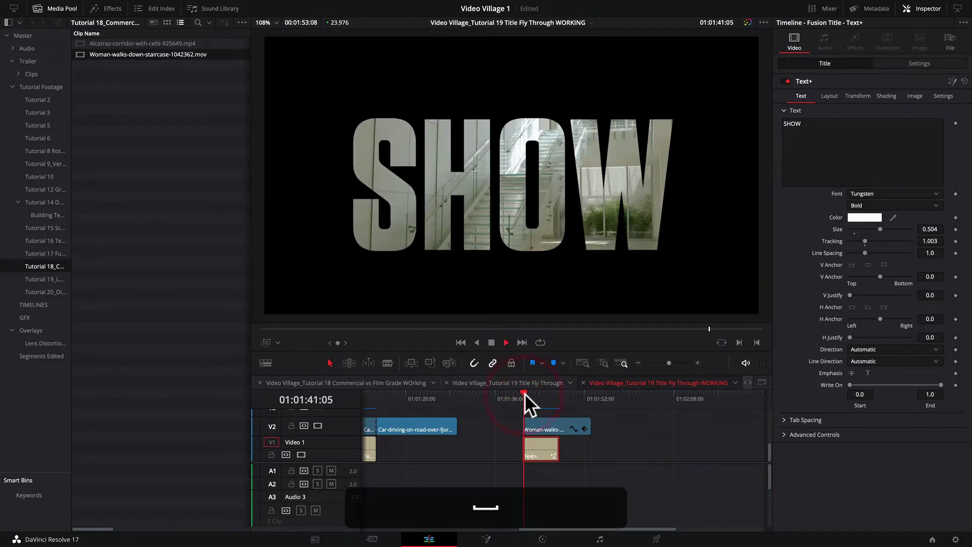
pyautogui.click(525, 395)
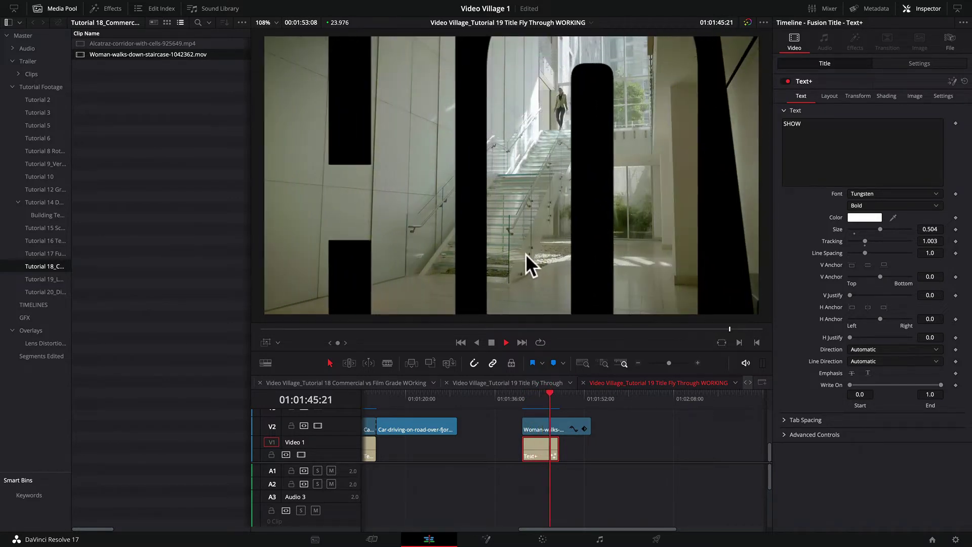
pyautogui.press('space')
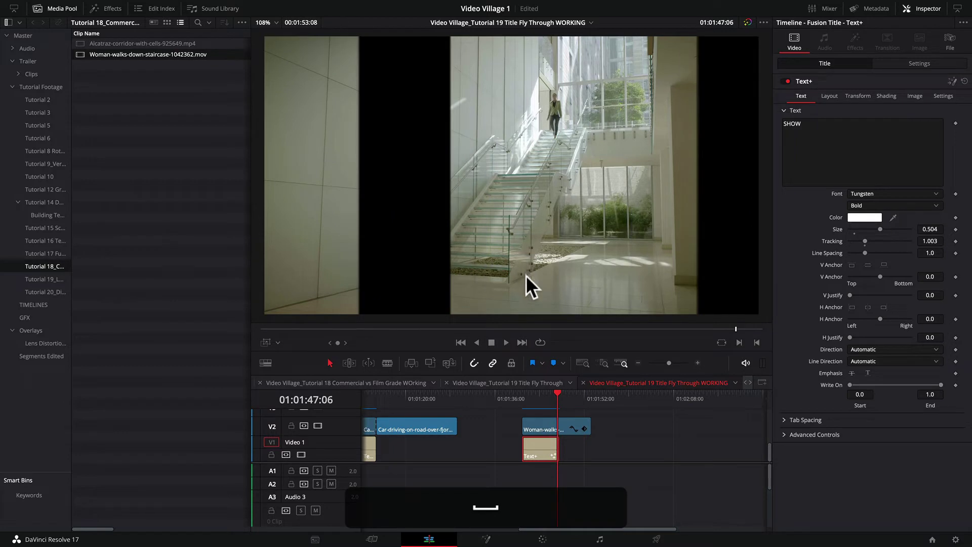
# Scrub the SHOW animation and select the staircase footage clip to show its Inspector settings.
pyautogui.click(528, 393)
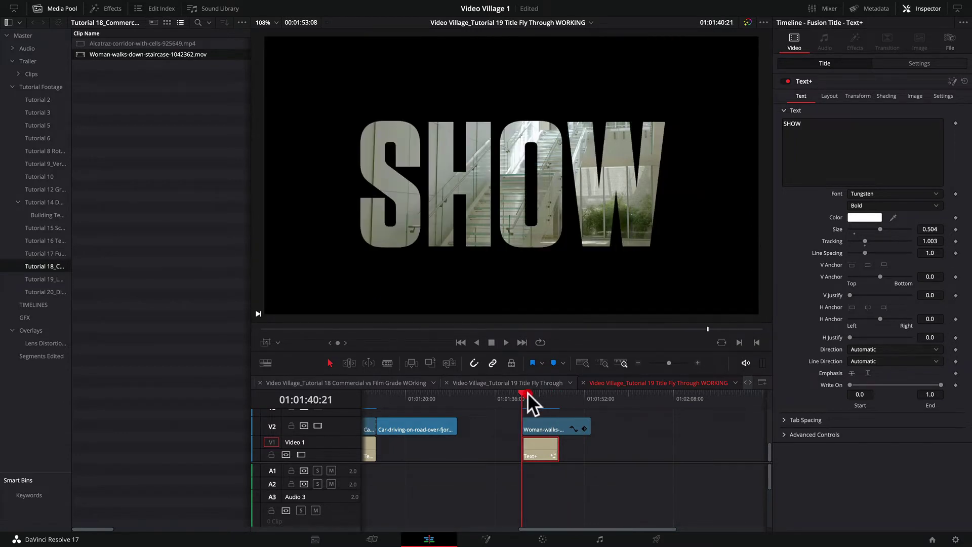
pyautogui.press('space')
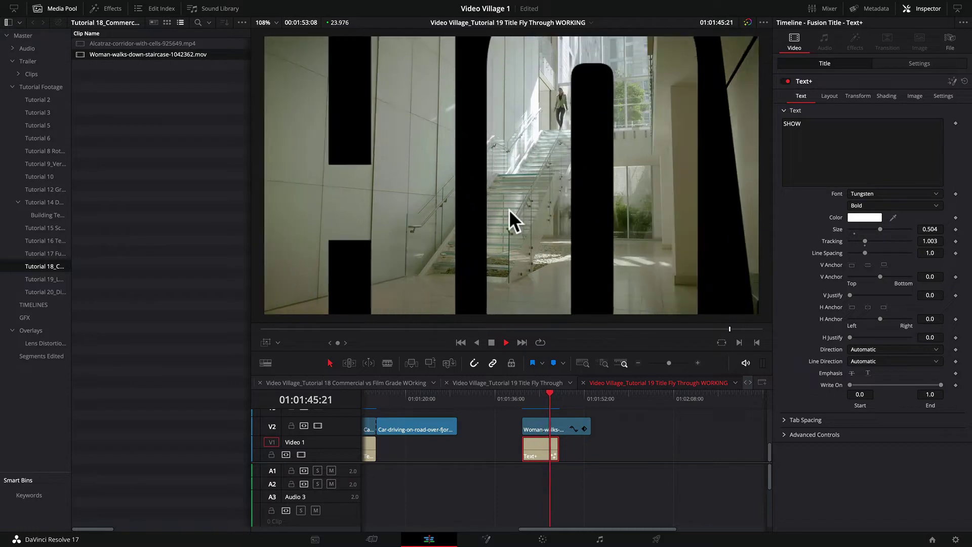
pyautogui.press('space')
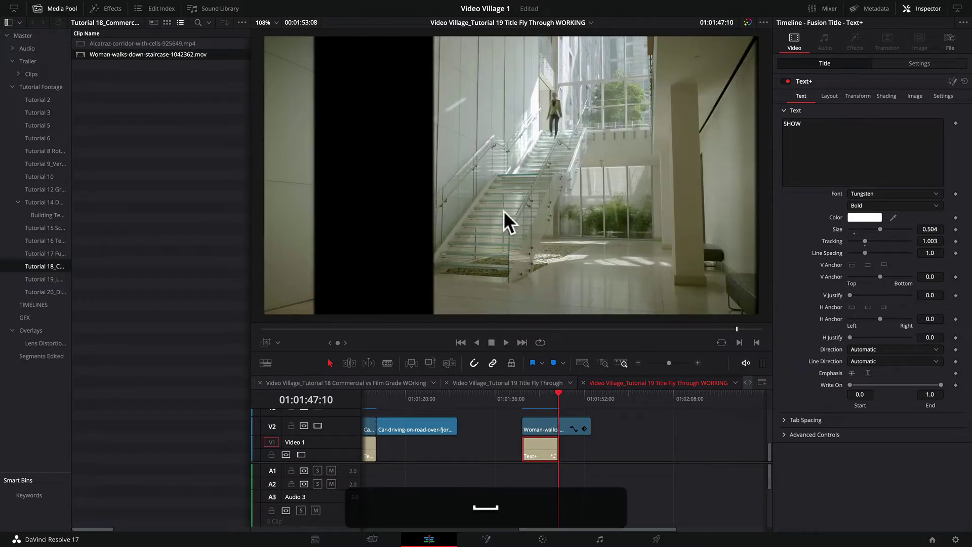
pyautogui.moveTo(527, 391)
pyautogui.mouseDown()
pyautogui.moveTo(548, 393)
pyautogui.moveTo(530, 392)
pyautogui.mouseUp()
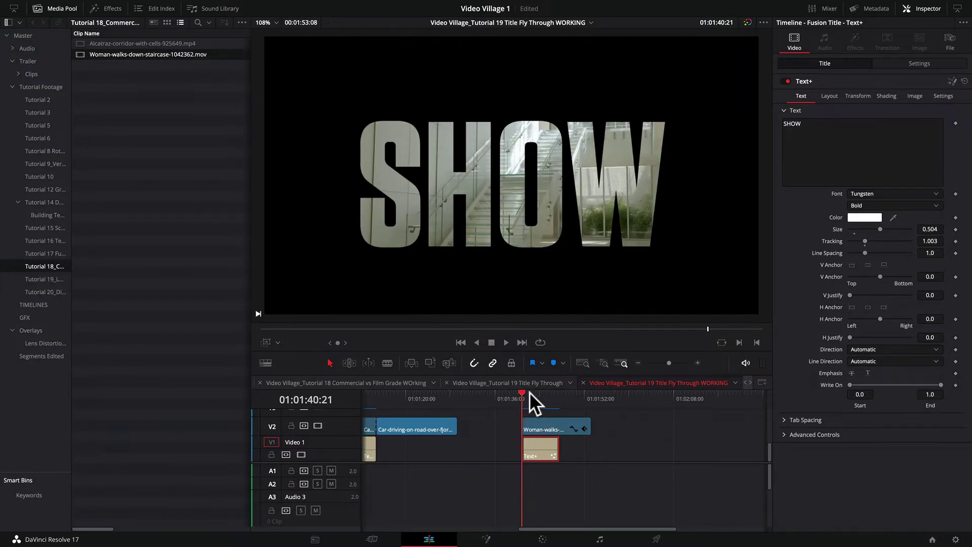
pyautogui.click(538, 428)
pyautogui.press('space')
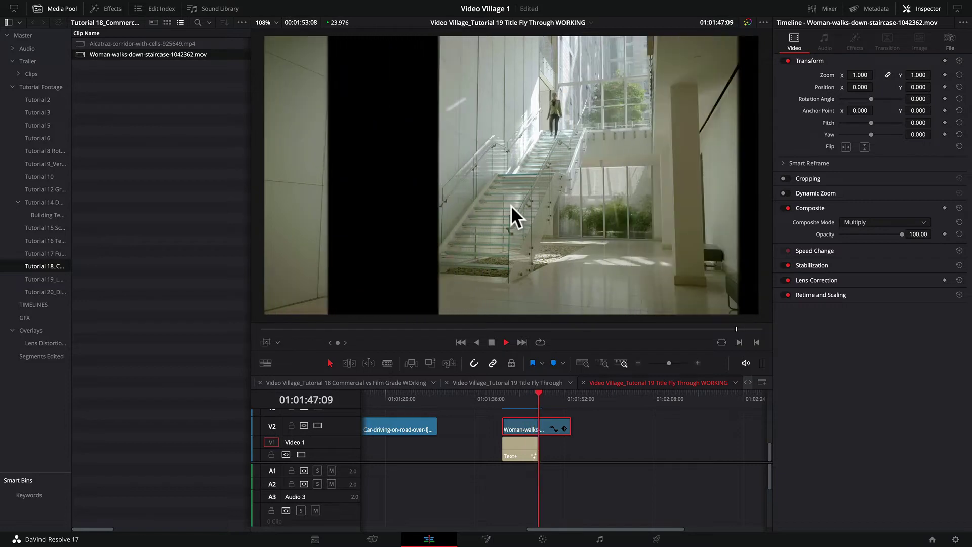
pyautogui.press('space')
pyautogui.click(505, 397)
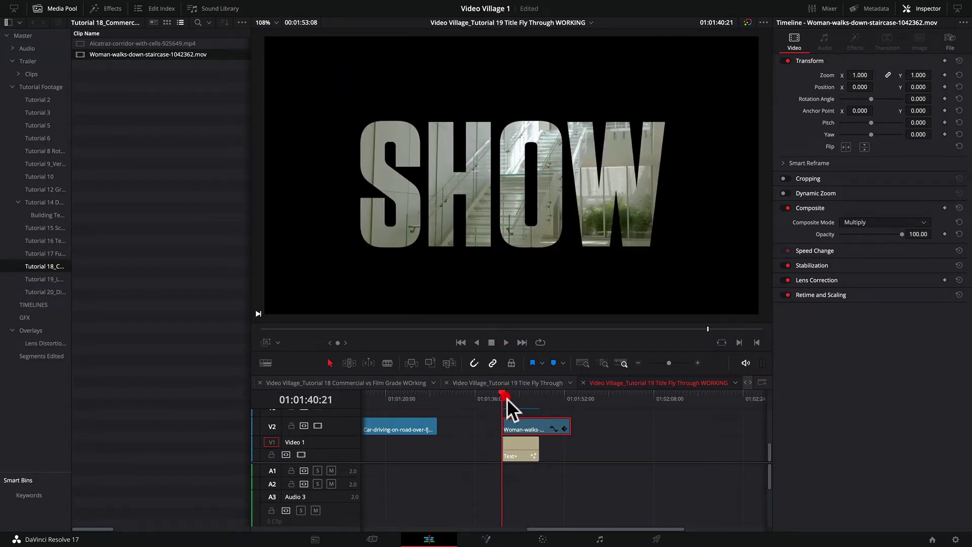
pyautogui.click(267, 341)
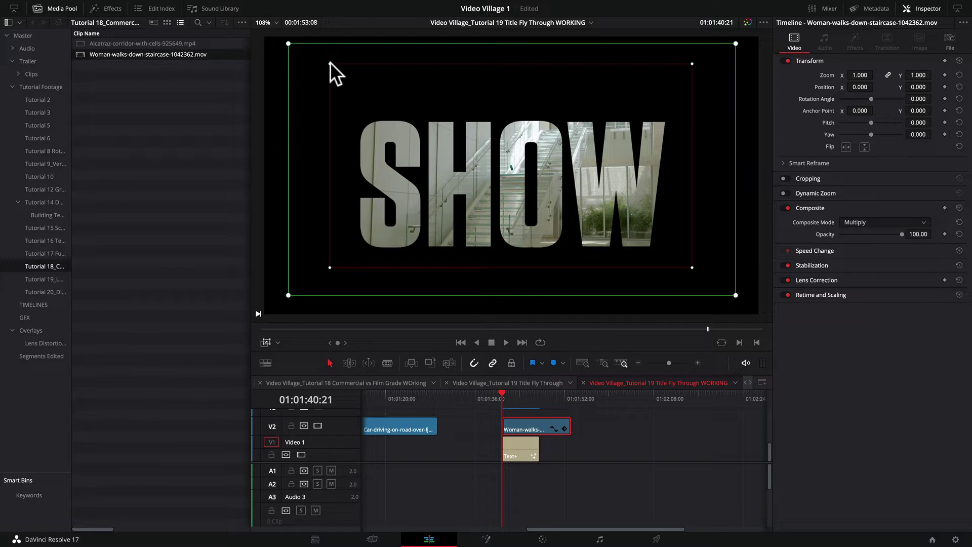
pyautogui.scroll(-4, 293, 46)
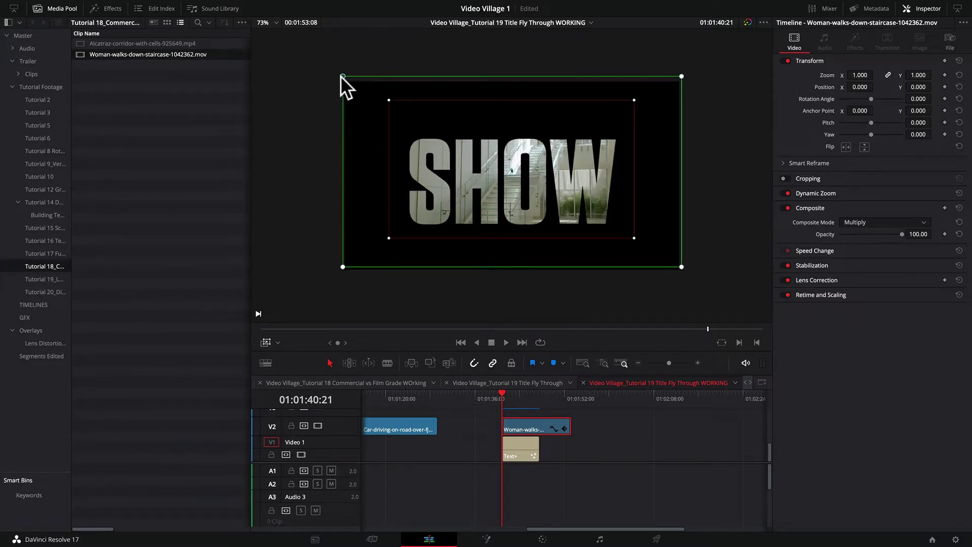
pyautogui.click(341, 77)
pyautogui.moveTo(389, 100); pyautogui.dragTo(392, 102)
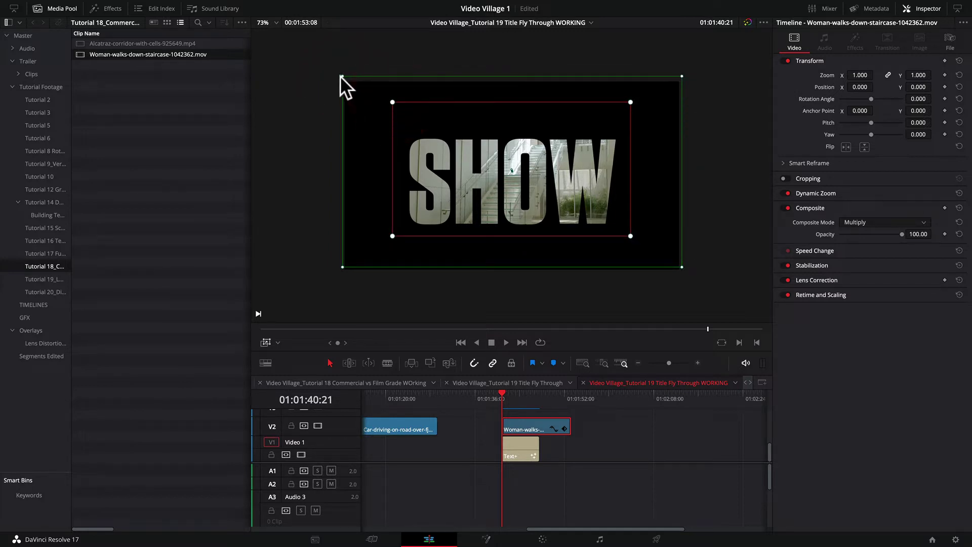
pyautogui.moveTo(405, 101); pyautogui.dragTo(406, 109)
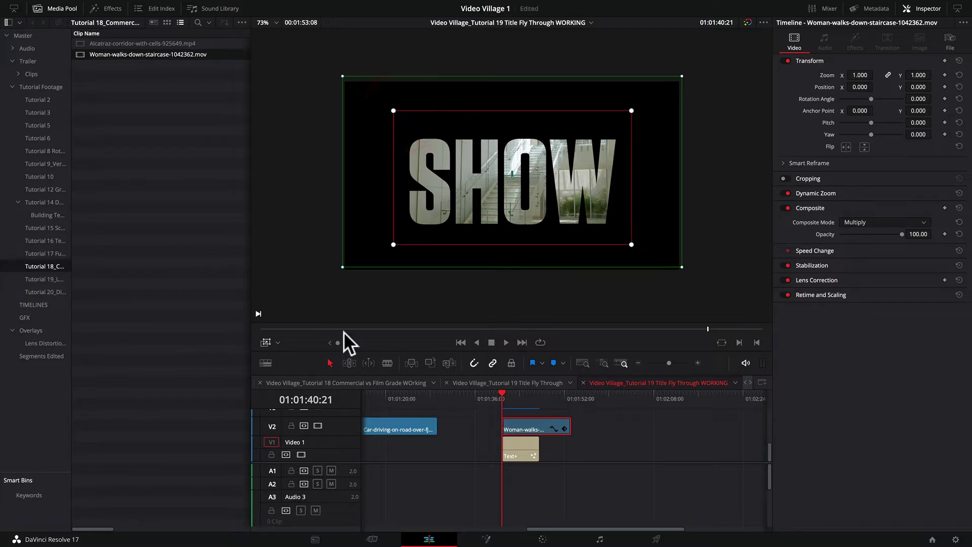
pyautogui.click(508, 407)
pyautogui.click(493, 419)
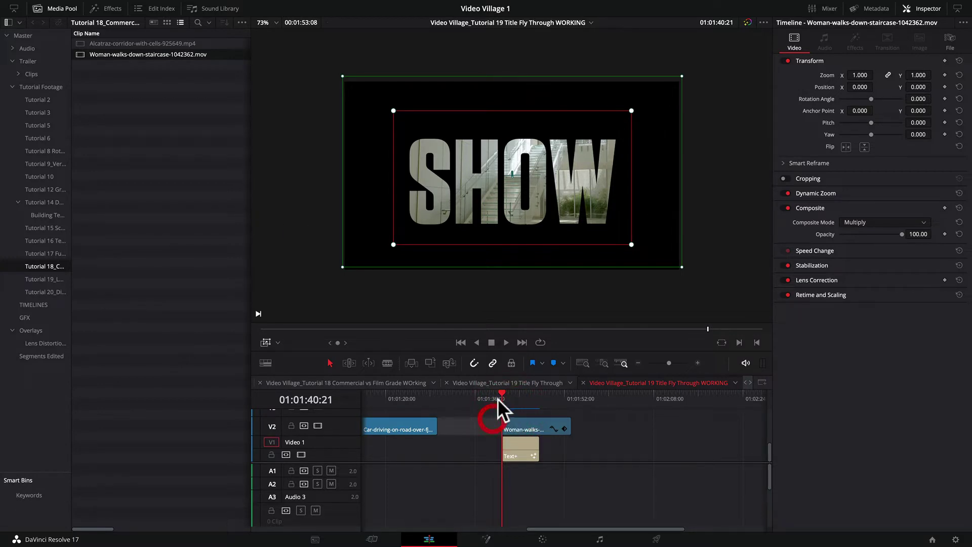
pyautogui.click(266, 342)
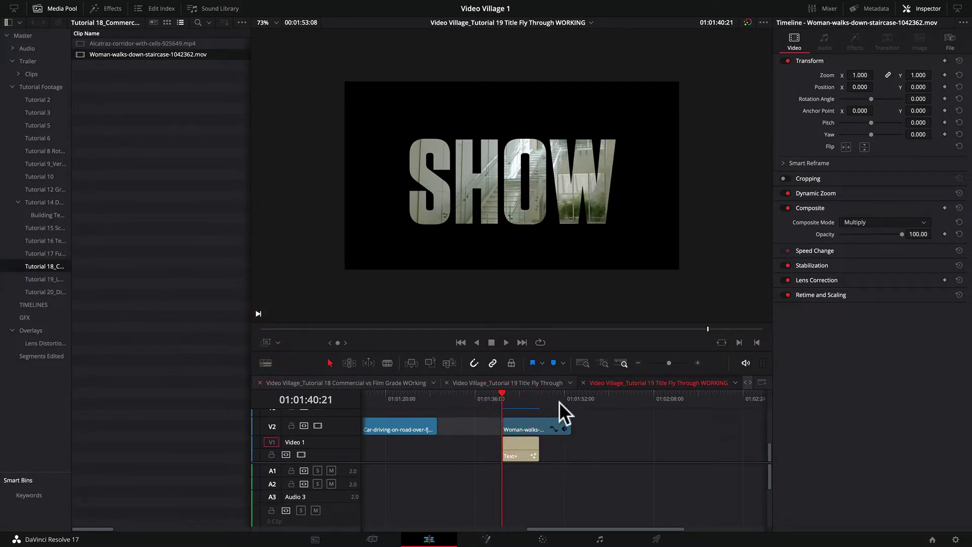
pyautogui.scroll(3, 497, 276)
pyautogui.press('space')
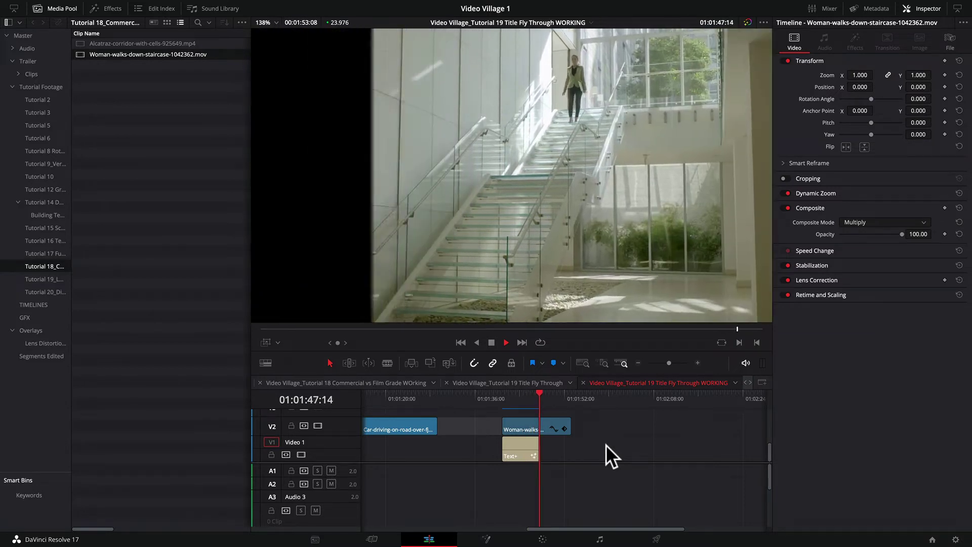
pyautogui.press('space')
pyautogui.click(505, 397)
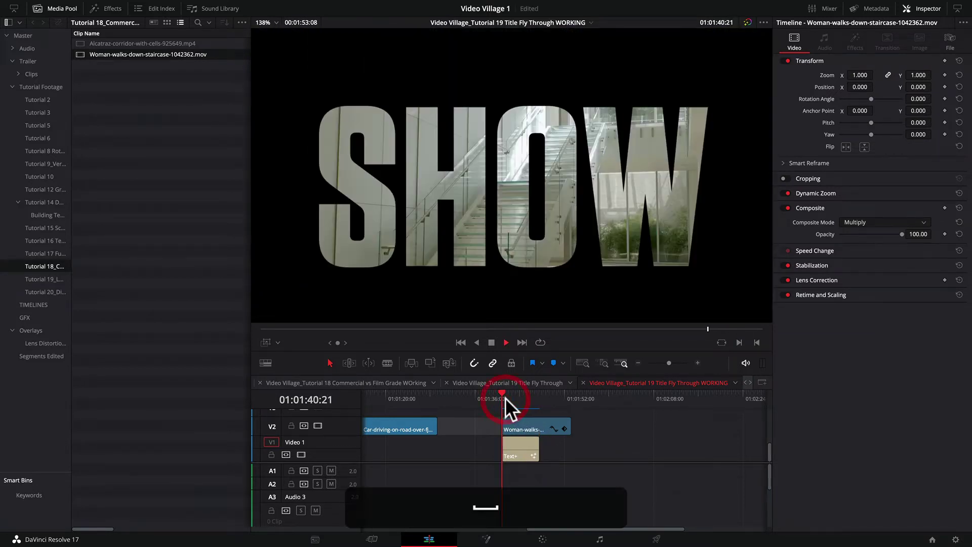
pyautogui.press('space')
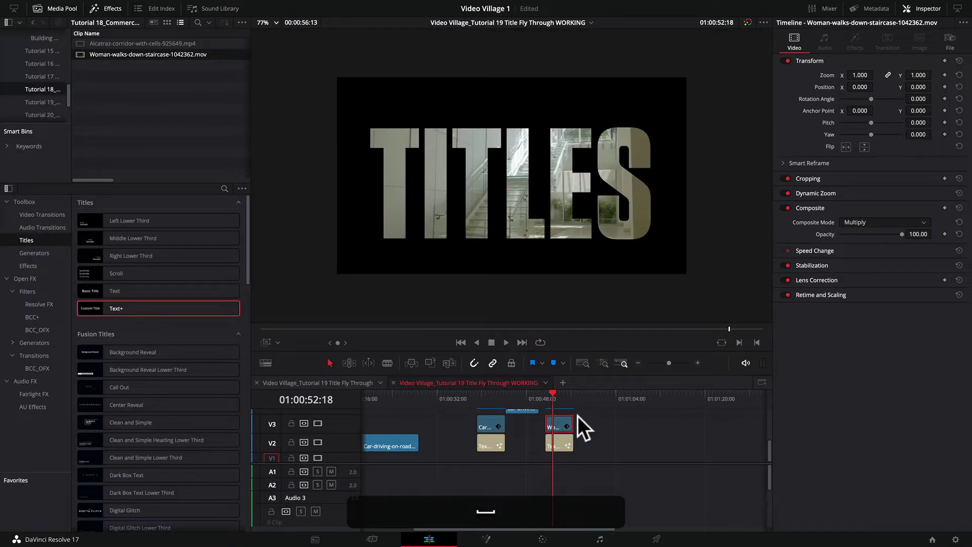
# Deselect the staircase clip and jump to the earlier title with road footage.
pyautogui.click(588, 421)
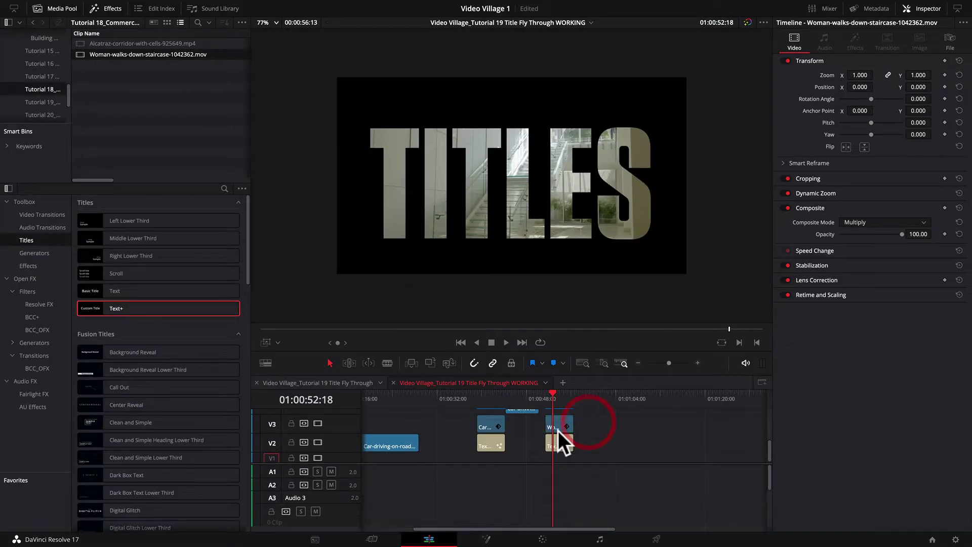
pyautogui.click(487, 396)
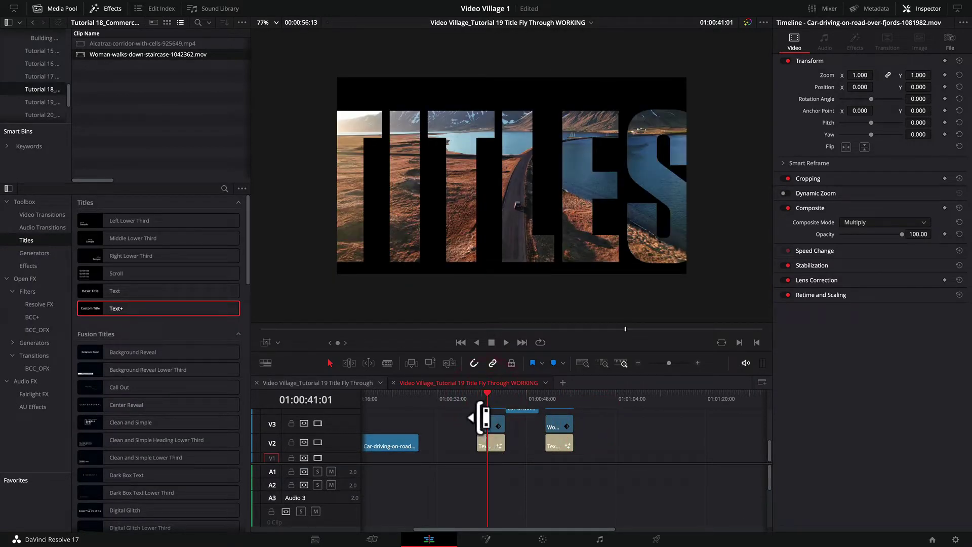
pyautogui.hscroll(-3, 460, 428)
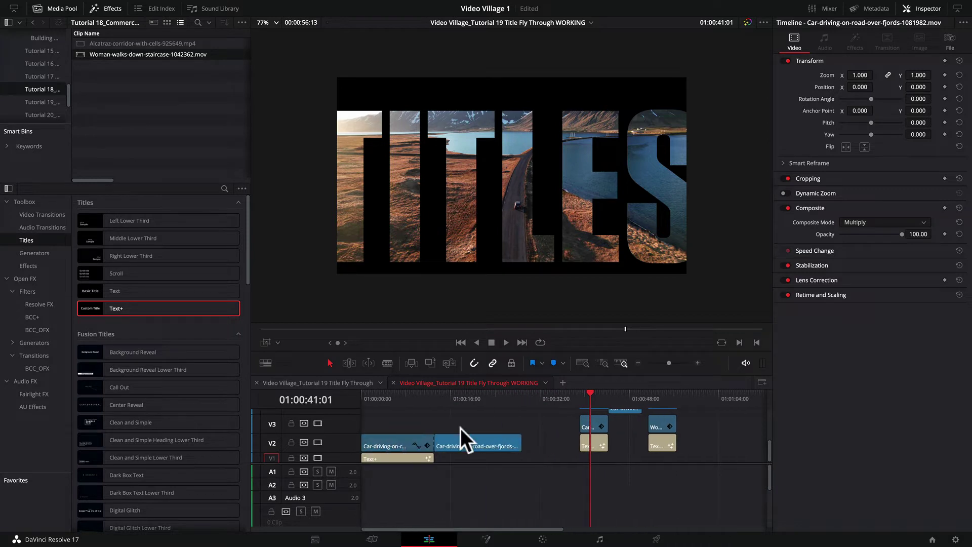
pyautogui.hscroll(2, 461, 428)
# Reveal the fjord road clip in the Media Pool and drop it on V1 after the titles.
pyautogui.click(463, 430)
pyautogui.hotkey('alt', 'f')
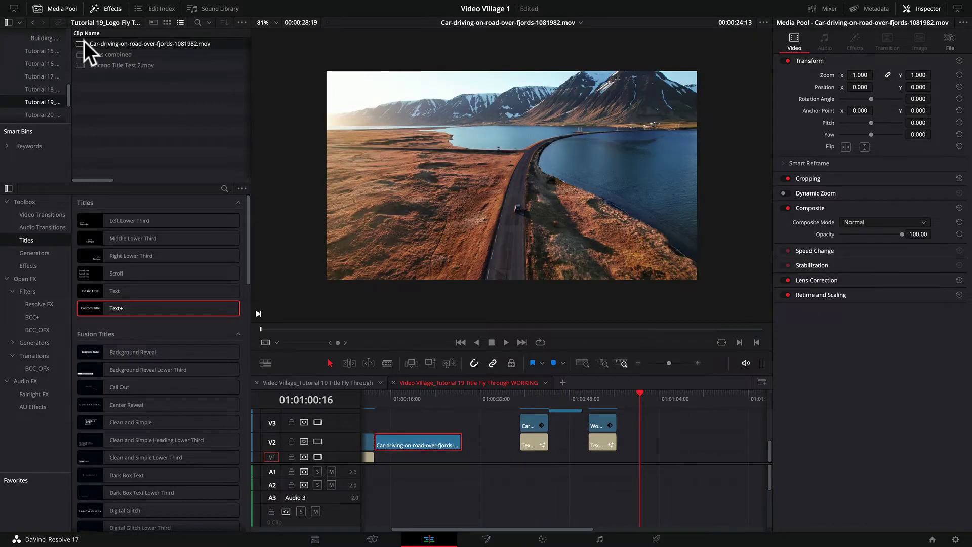
pyautogui.moveTo(81, 44); pyautogui.dragTo(654, 421)
pyautogui.click(539, 395)
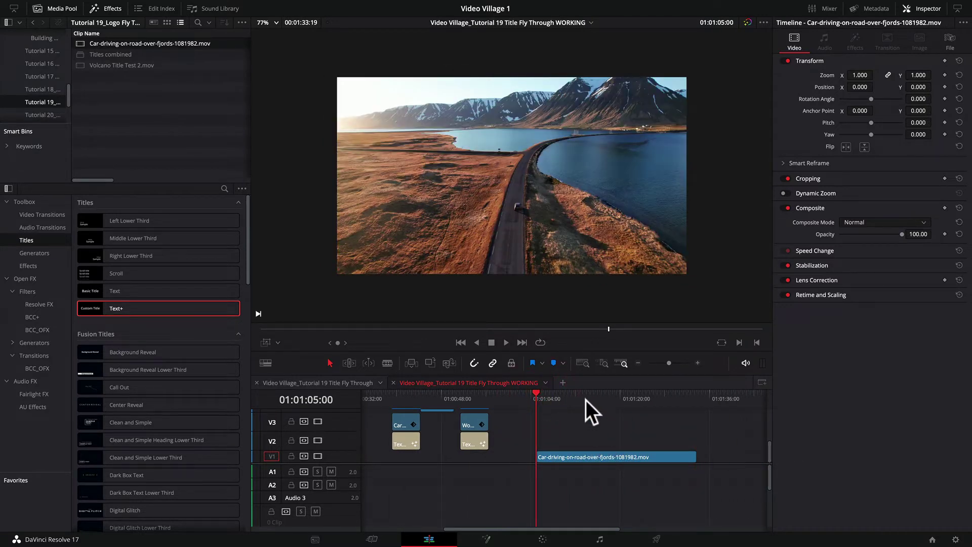
pyautogui.scroll(2, 553, 253)
pyautogui.scroll(-3, 552, 254)
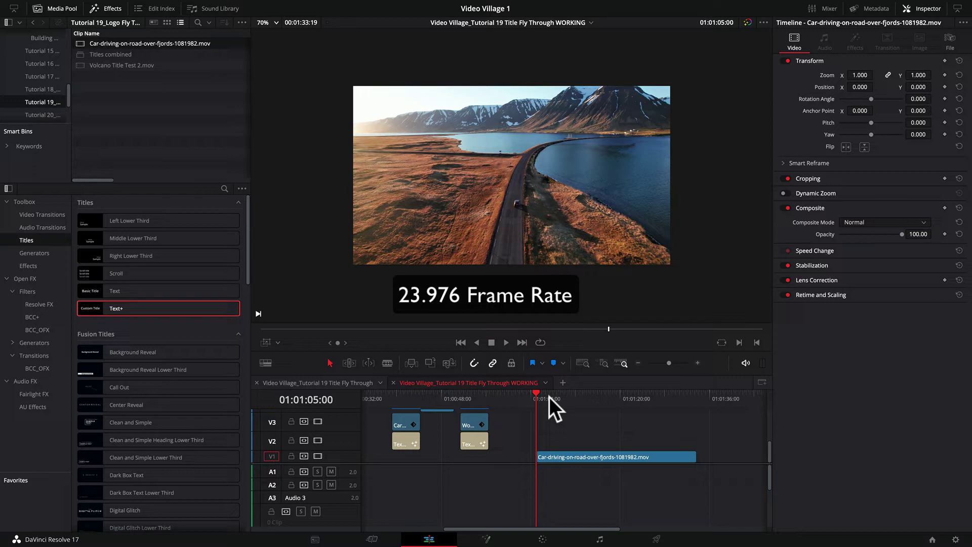
pyautogui.click(78, 43)
pyautogui.hscroll(3, 128, 44)
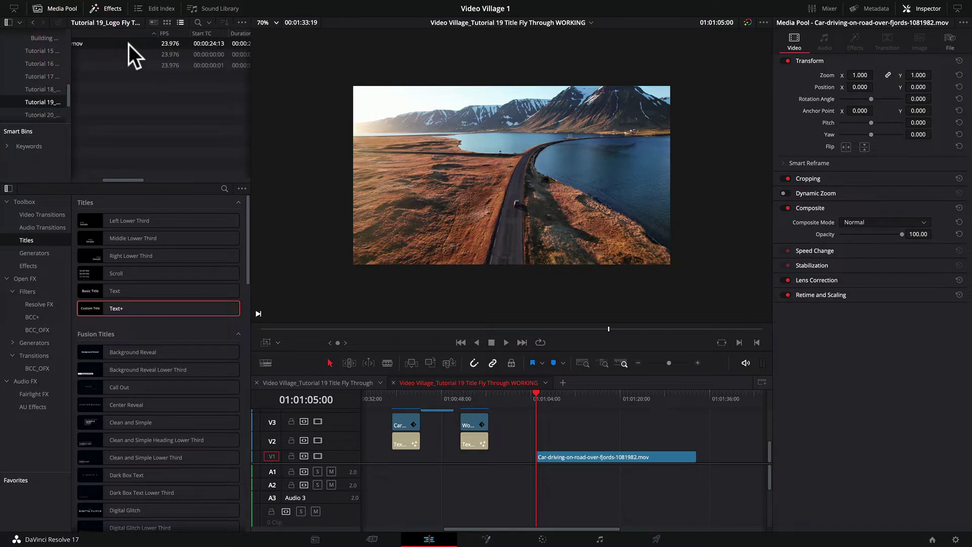
pyautogui.hscroll(1, 142, 45)
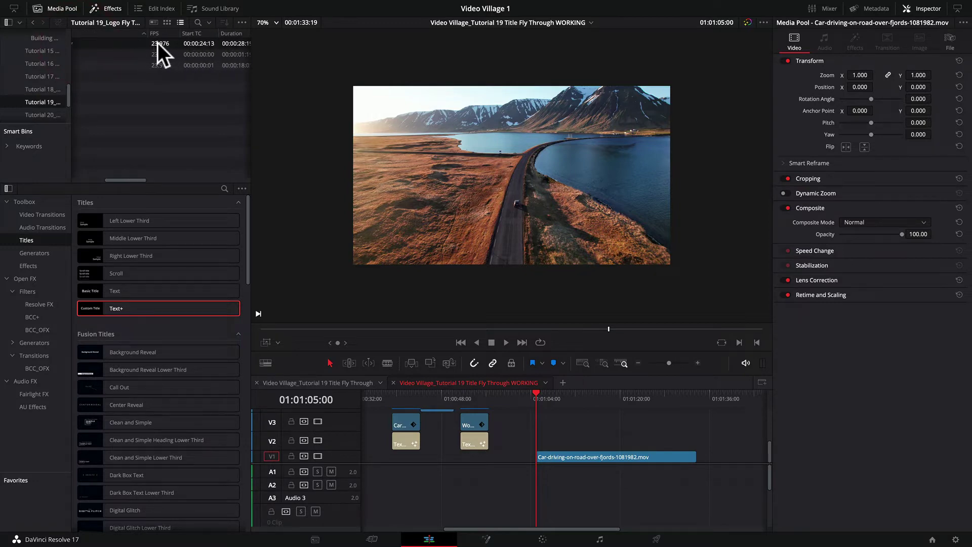
pyautogui.moveTo(543, 396)
pyautogui.mouseDown()
pyautogui.moveTo(576, 397)
pyautogui.moveTo(540, 396)
pyautogui.moveTo(571, 398)
pyautogui.moveTo(561, 397)
pyautogui.mouseUp()
pyautogui.press('space')
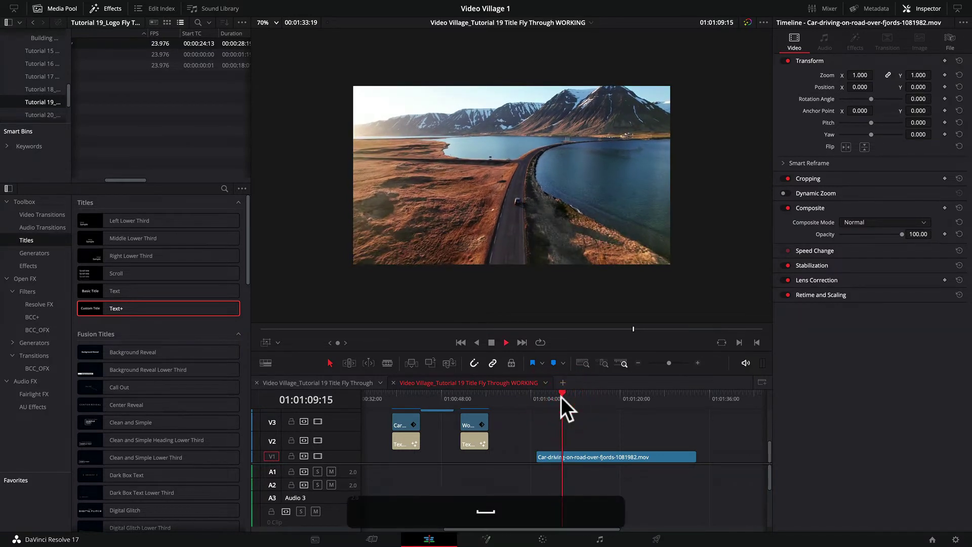
pyautogui.press('space')
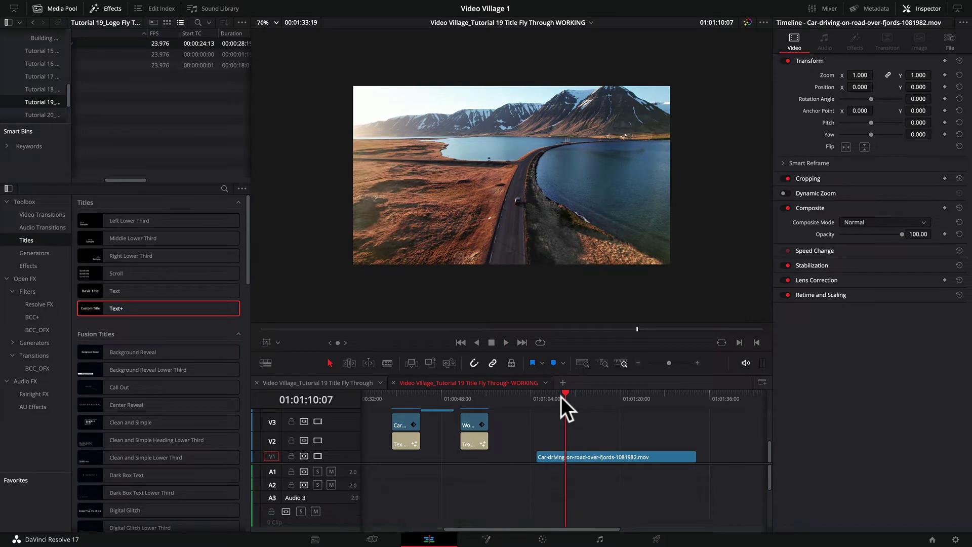
pyautogui.moveTo(566, 393); pyautogui.dragTo(564, 432)
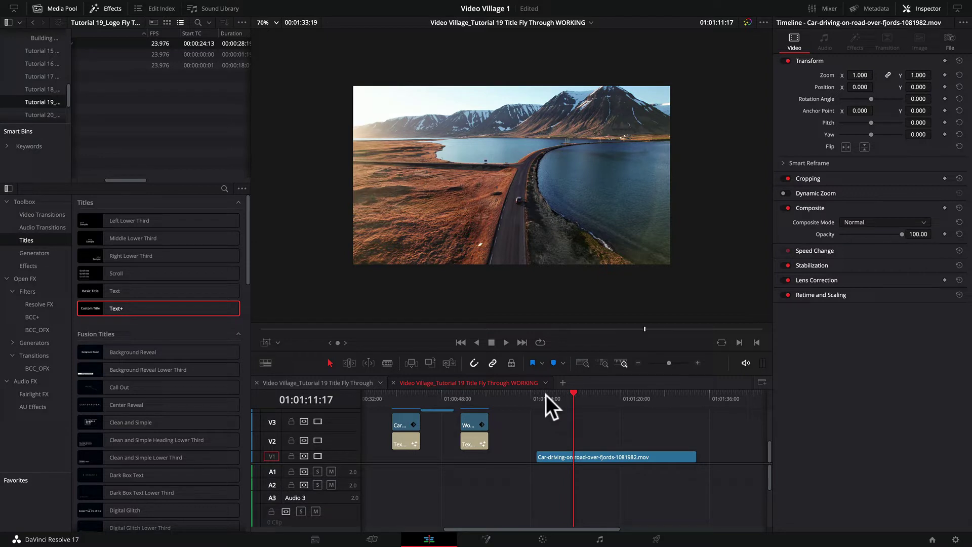
pyautogui.hscroll(-5, 196, 96)
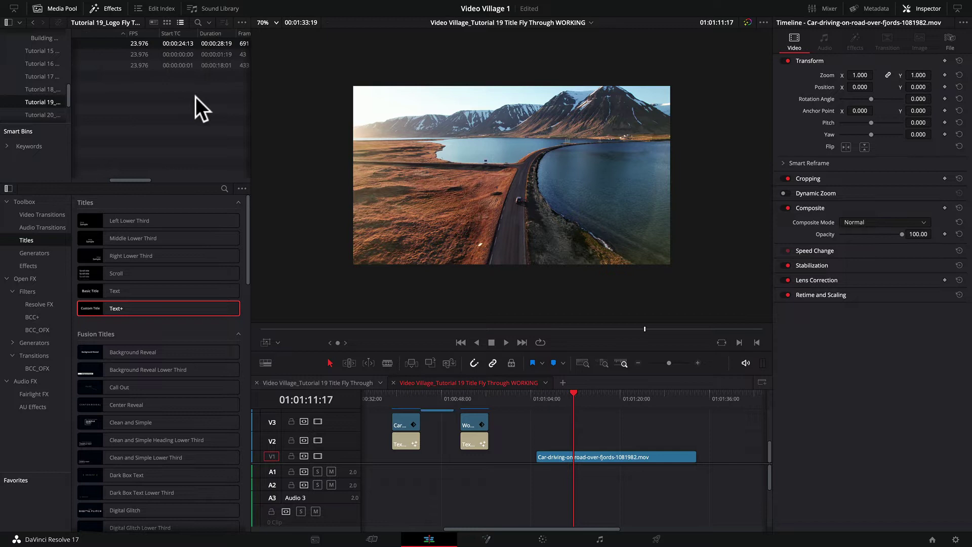
pyautogui.hscroll(1, 195, 97)
pyautogui.hscroll(-3, 118, 82)
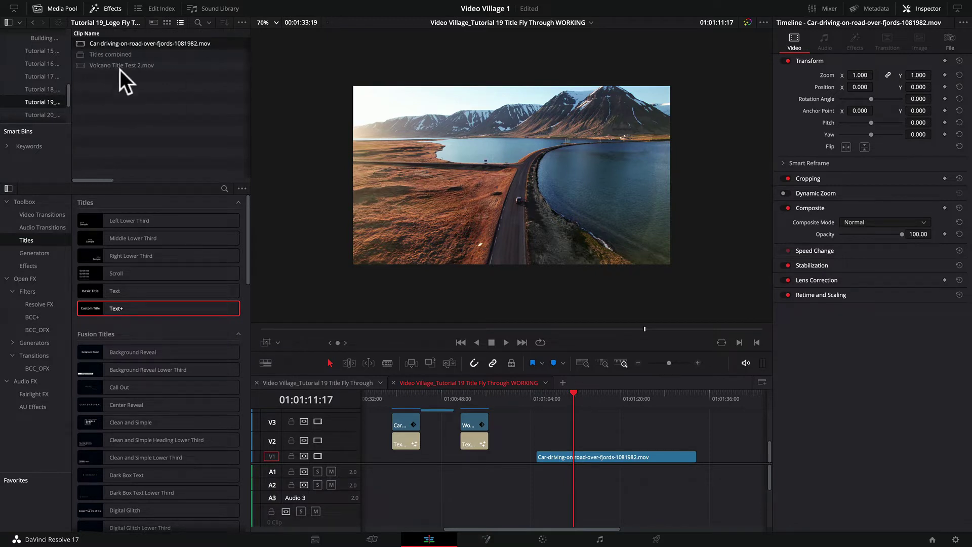
# Keep the fjord clip's Video Frame Rate at 23.976 in Clip Attributes.
pyautogui.rightClick(79, 42)
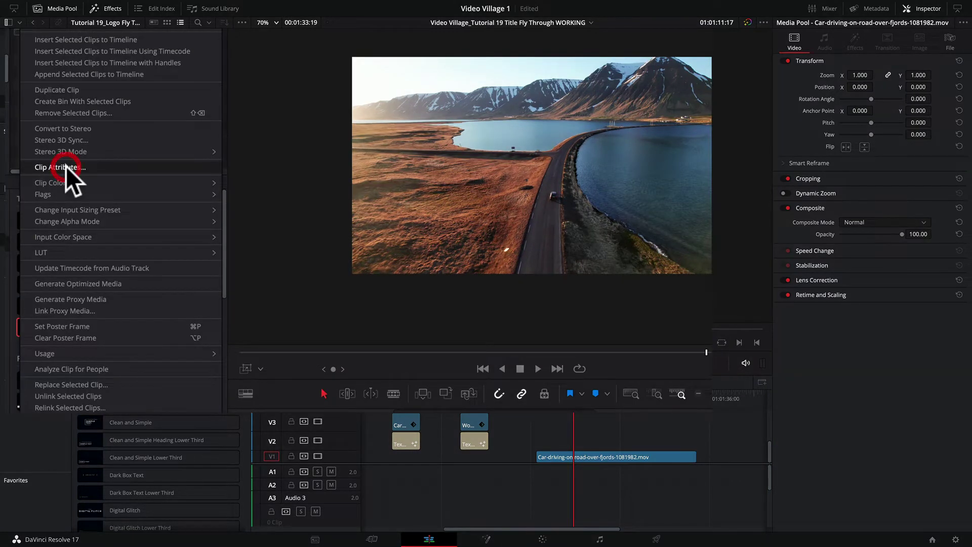
pyautogui.click(66, 167)
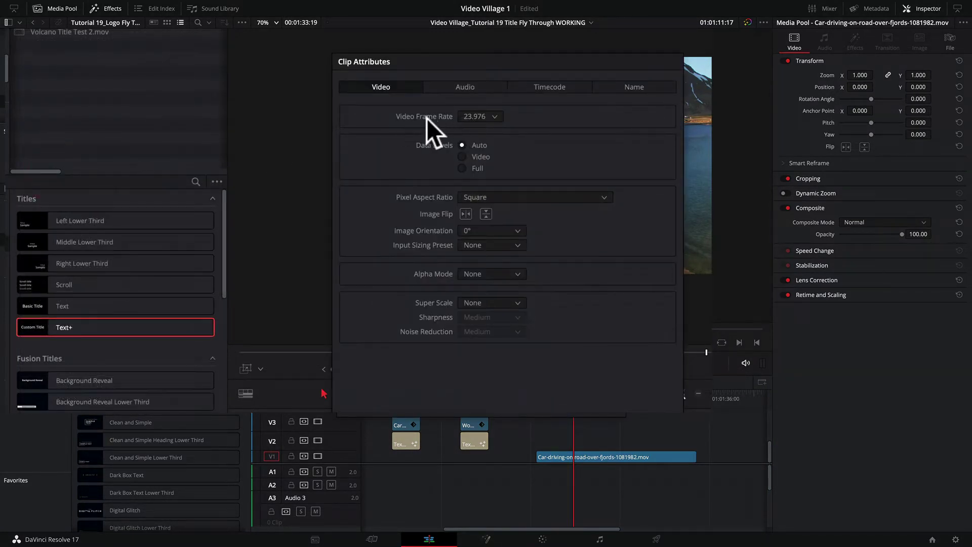
pyautogui.click(475, 117)
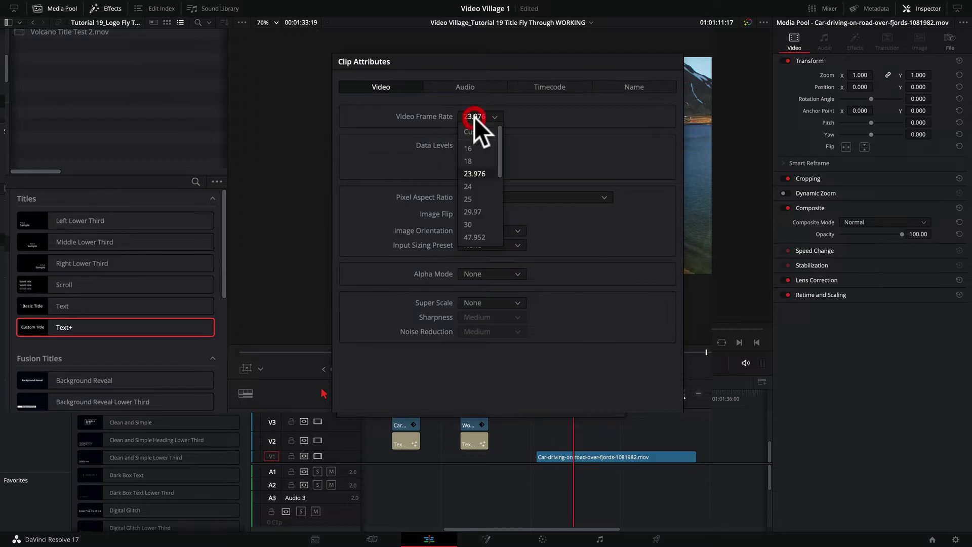
pyautogui.click(474, 173)
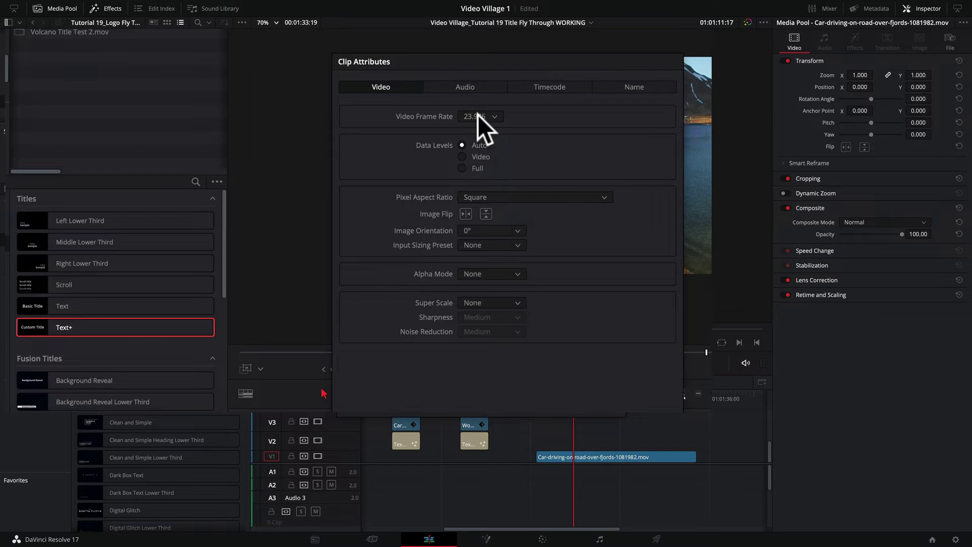
pyautogui.click(594, 400)
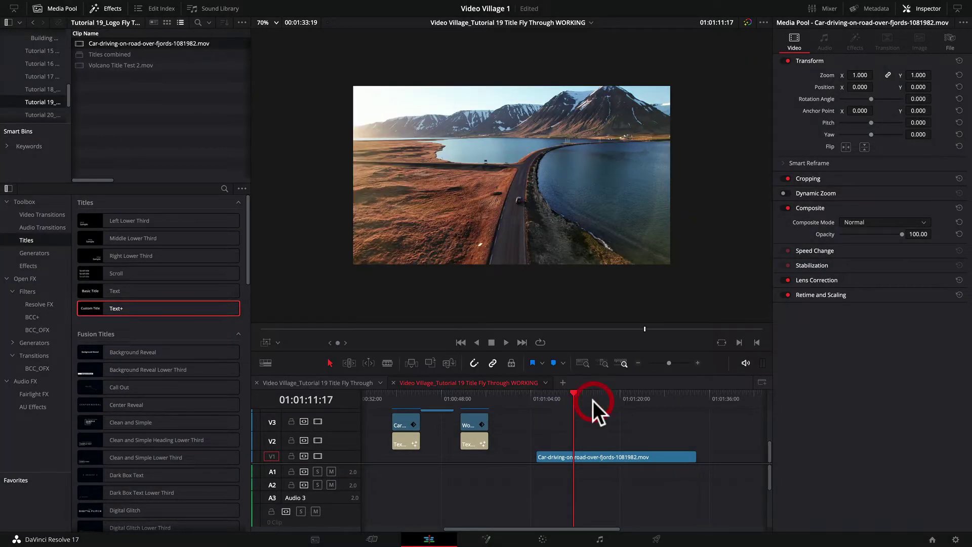
# Preview the fjord footage, then move the clip from V1 up to track V2.
pyautogui.moveTo(593, 400); pyautogui.dragTo(547, 396)
pyautogui.press('space')
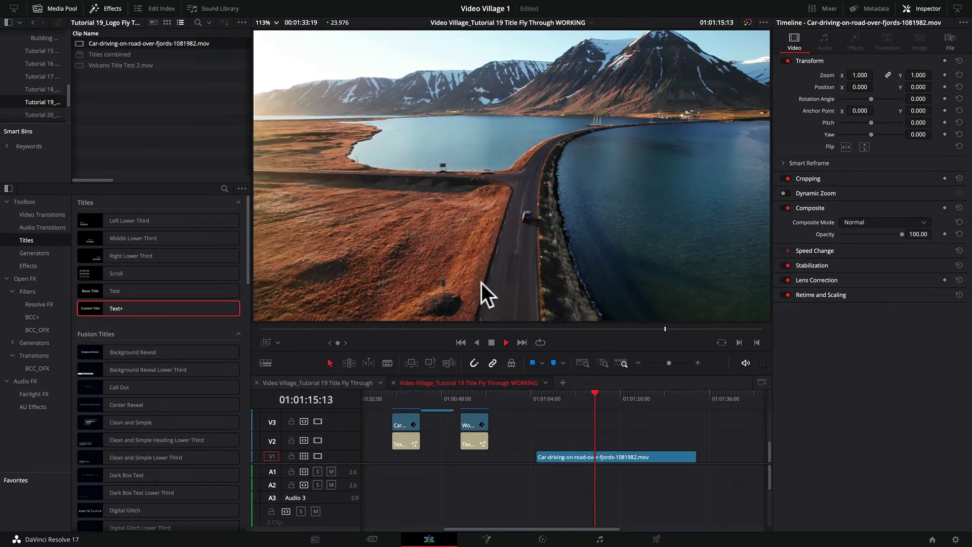
pyautogui.press('space')
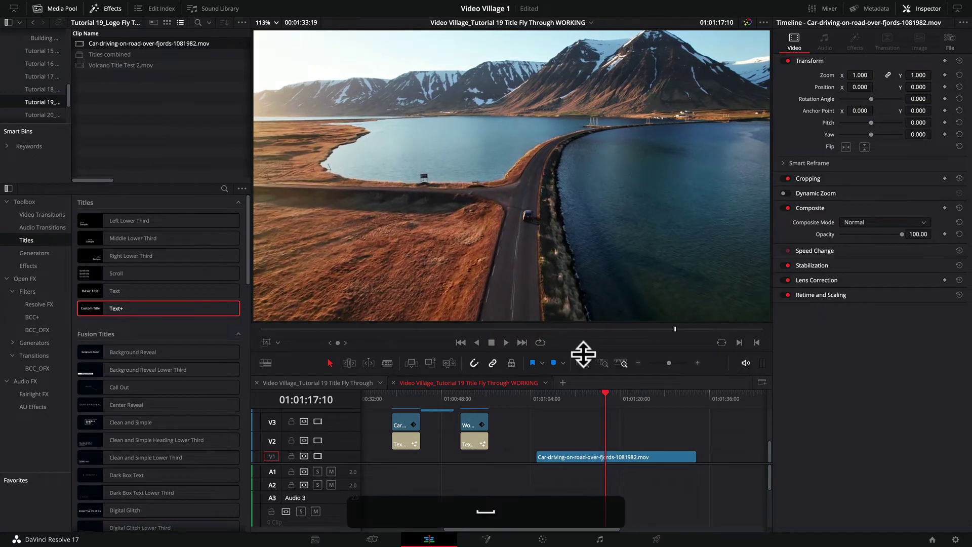
pyautogui.click(569, 395)
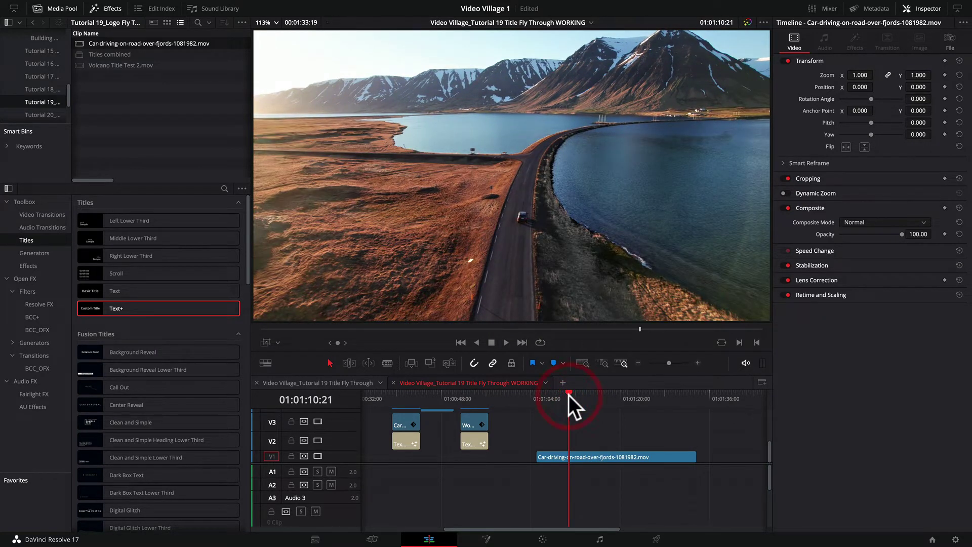
pyautogui.moveTo(569, 396)
pyautogui.mouseDown()
pyautogui.moveTo(558, 396)
pyautogui.moveTo(594, 397)
pyautogui.moveTo(574, 397)
pyautogui.moveTo(582, 398)
pyautogui.mouseUp()
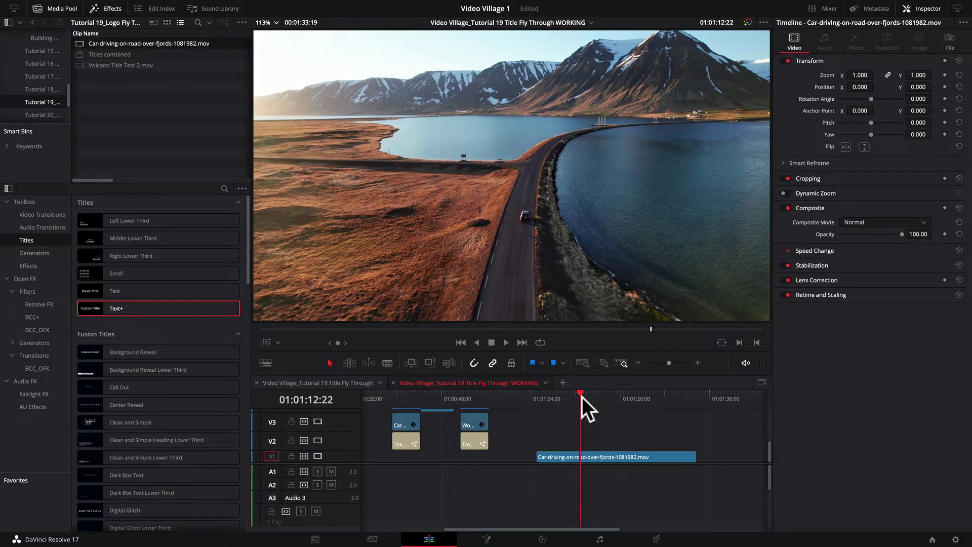
pyautogui.click(82, 42)
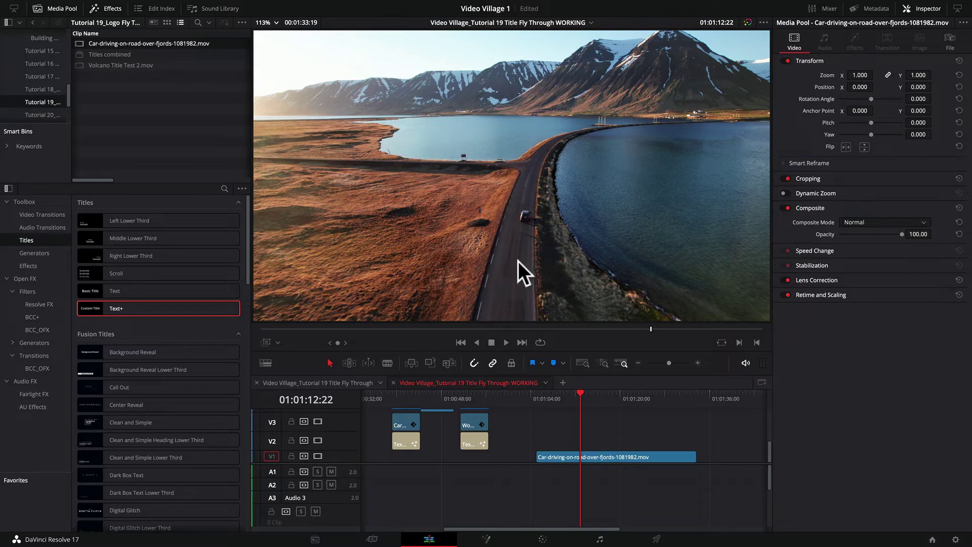
pyautogui.moveTo(580, 392); pyautogui.dragTo(564, 392)
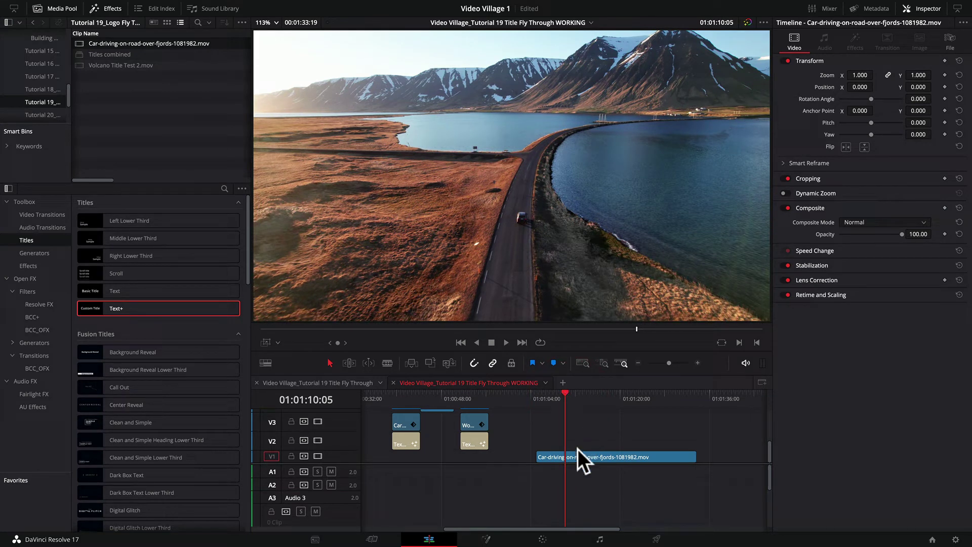
pyautogui.moveTo(581, 456); pyautogui.dragTo(581, 438)
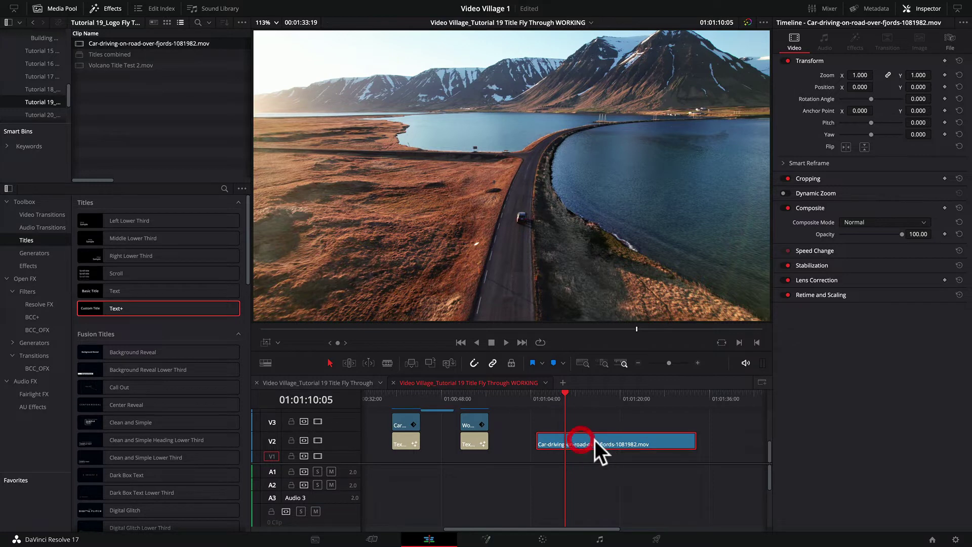
# Add a Text+ title on V3 above the fjord clip and replace Custom Title with TITLE.
pyautogui.press('Up')
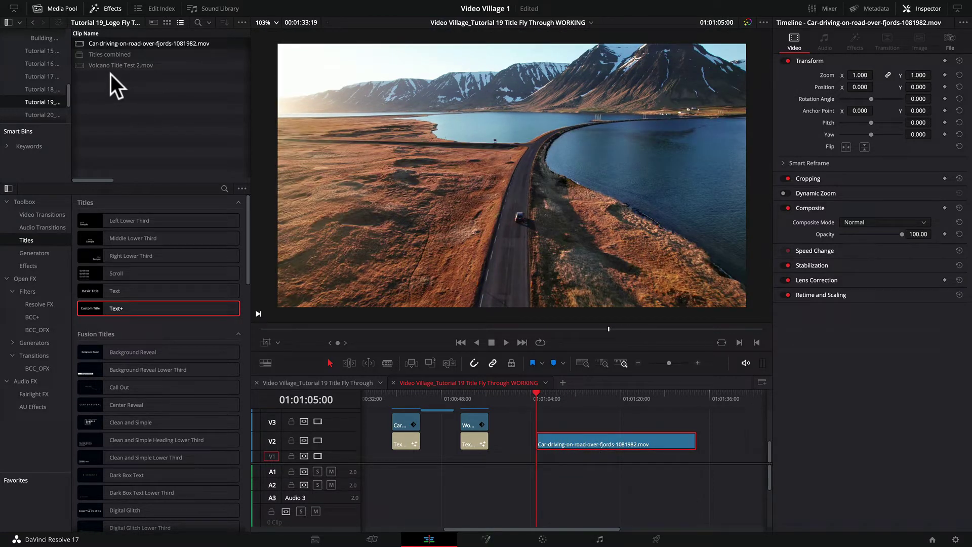
pyautogui.moveTo(110, 308); pyautogui.dragTo(614, 456)
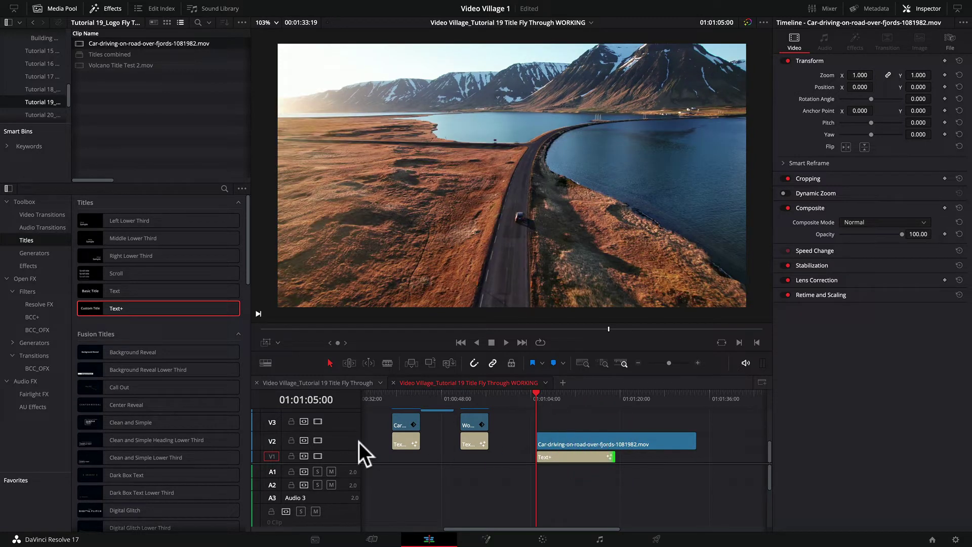
pyautogui.click(546, 397)
pyautogui.moveTo(564, 453); pyautogui.dragTo(563, 423)
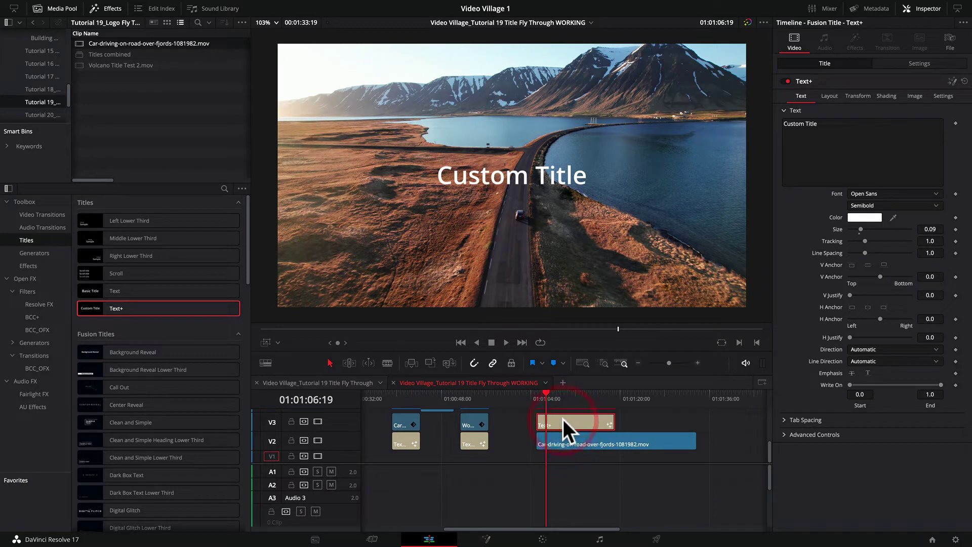
pyautogui.click(835, 124)
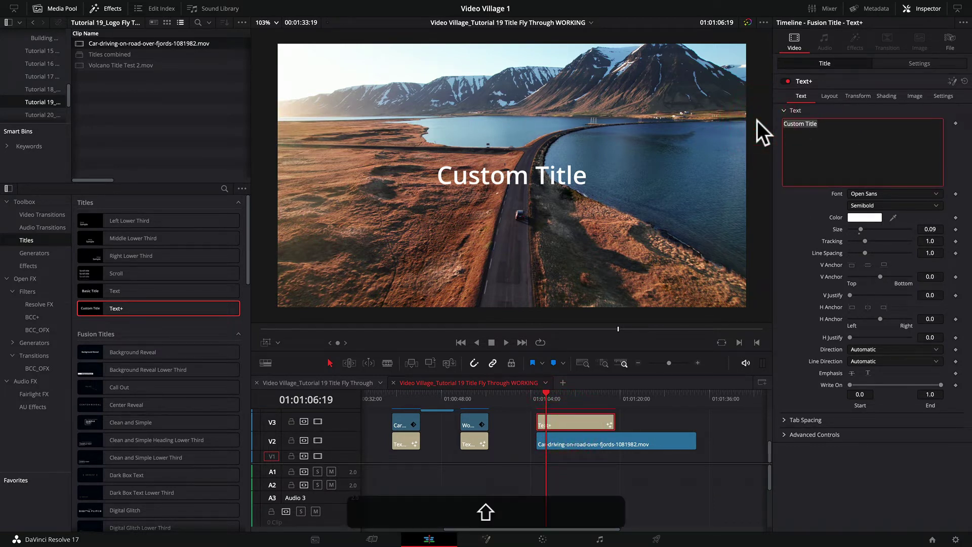
pyautogui.write('TITLE')
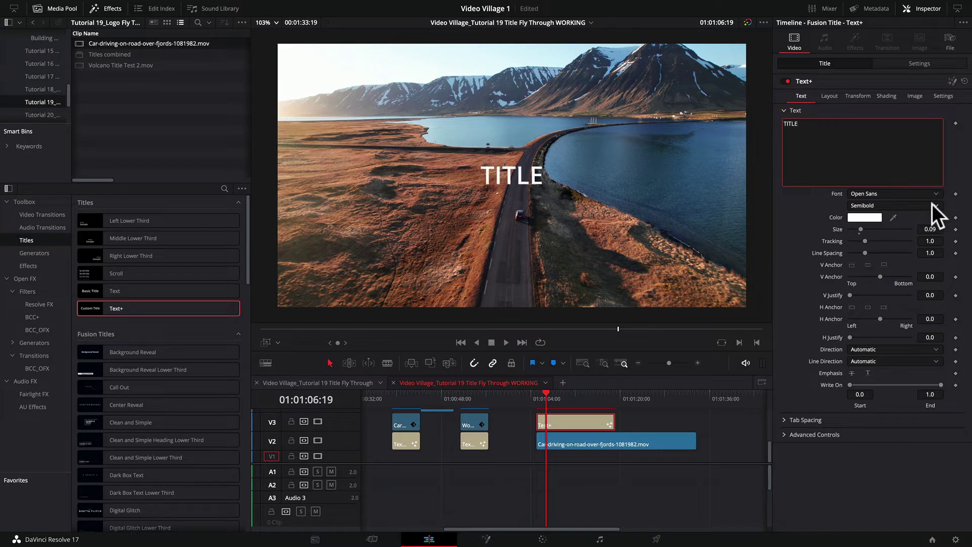
# Set the title's font to Tungsten with Bold style.
pyautogui.click(891, 193)
pyautogui.scroll(-5, 888, 288)
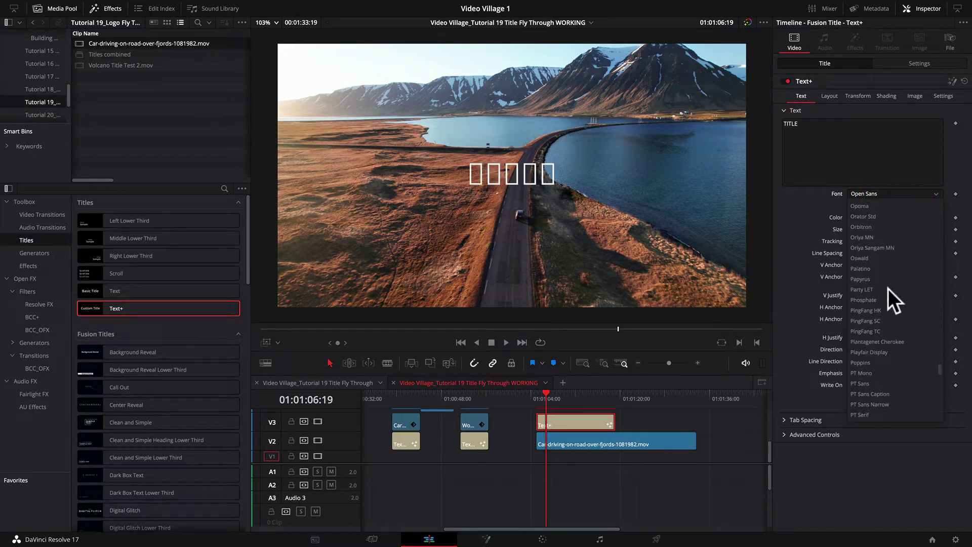
pyautogui.scroll(-10, 888, 289)
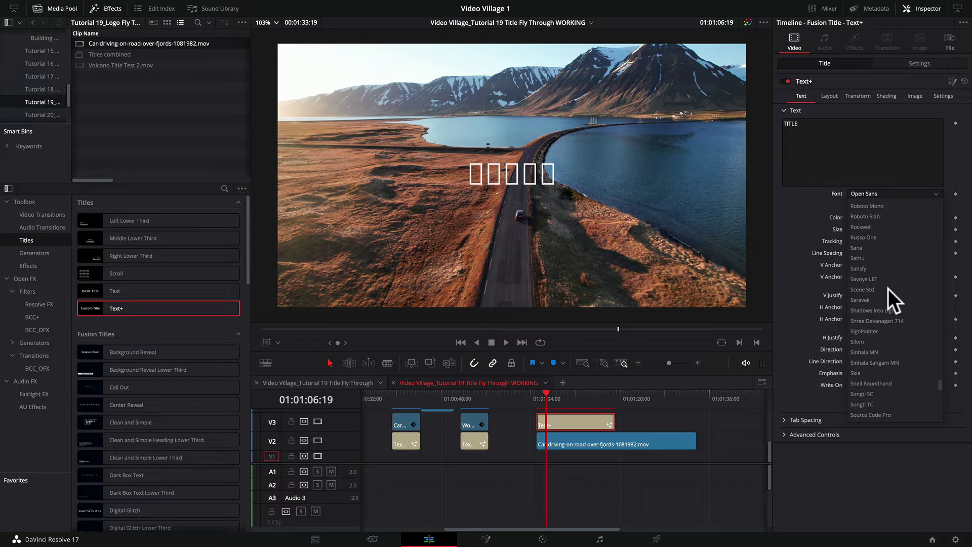
pyautogui.scroll(-6, 888, 289)
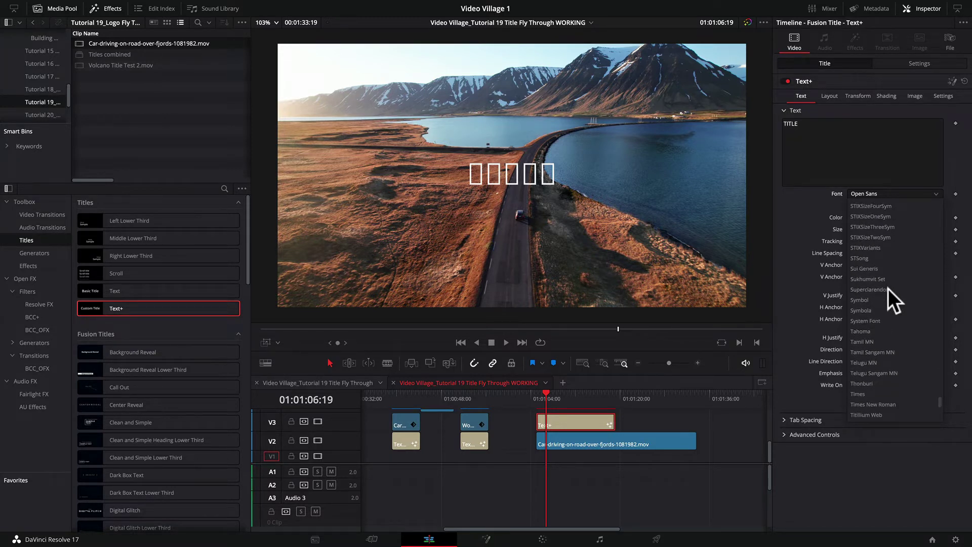
pyautogui.scroll(-2, 872, 377)
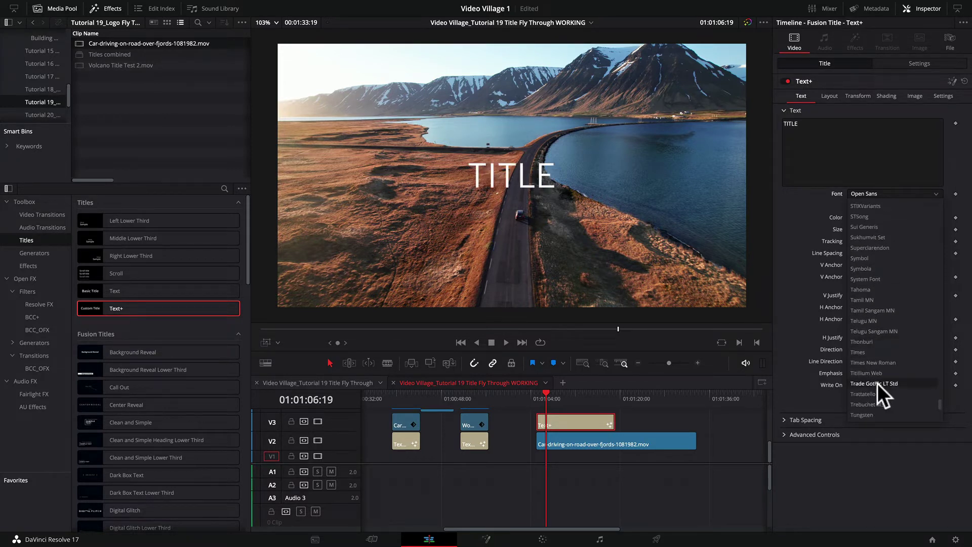
pyautogui.scroll(-2, 868, 391)
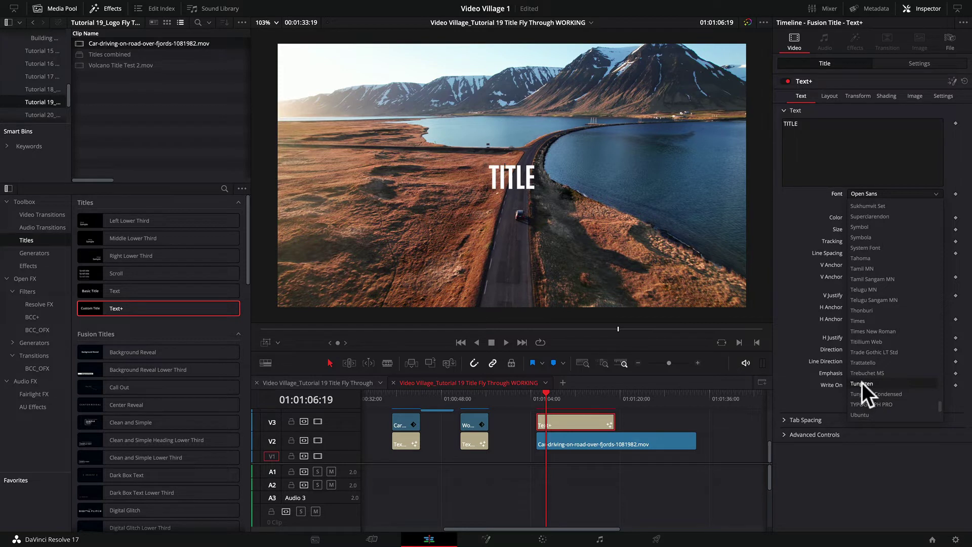
pyautogui.click(863, 384)
pyautogui.click(894, 205)
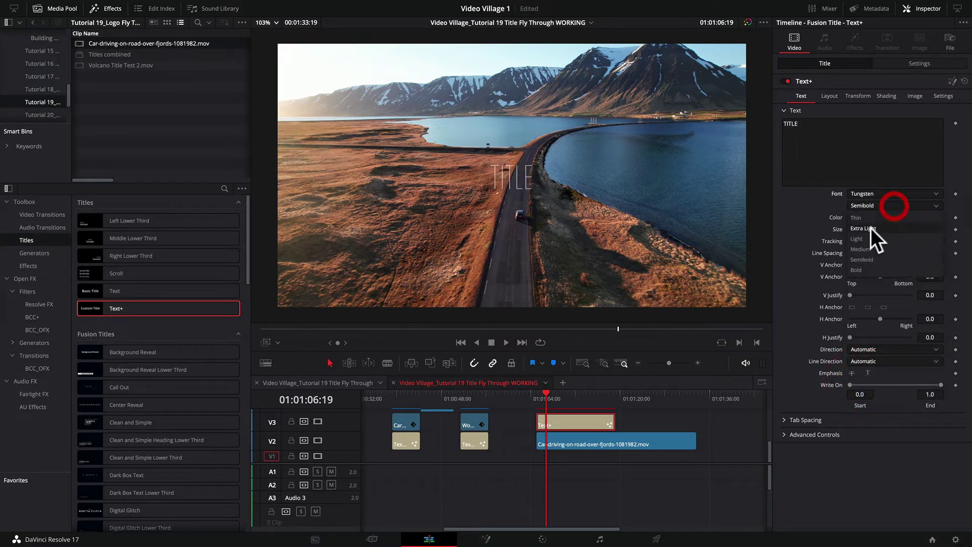
pyautogui.click(866, 260)
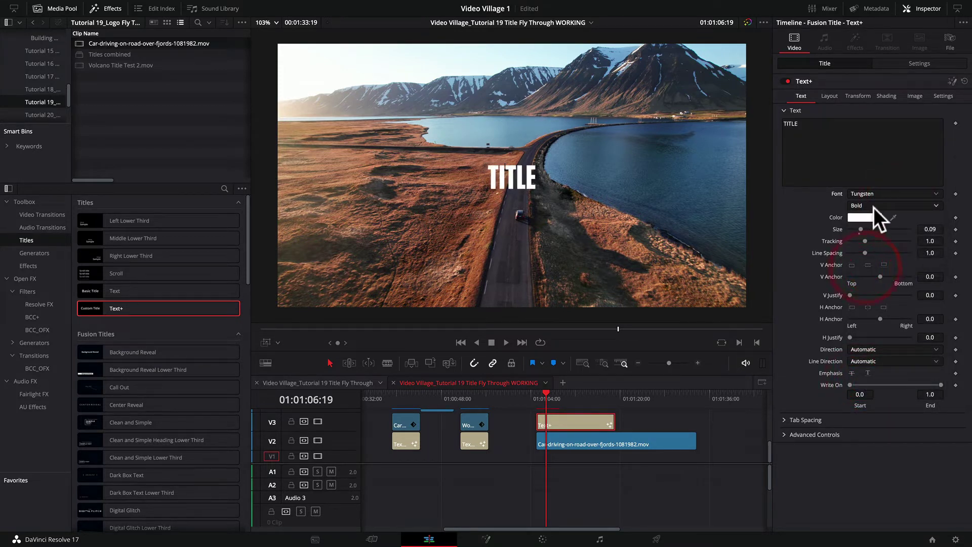
# Enlarge the TITLE text to size about 0.46 and set tracking to about 1.02.
pyautogui.moveTo(860, 229)
pyautogui.mouseDown()
pyautogui.moveTo(909, 230)
pyautogui.moveTo(867, 240)
pyautogui.mouseUp()
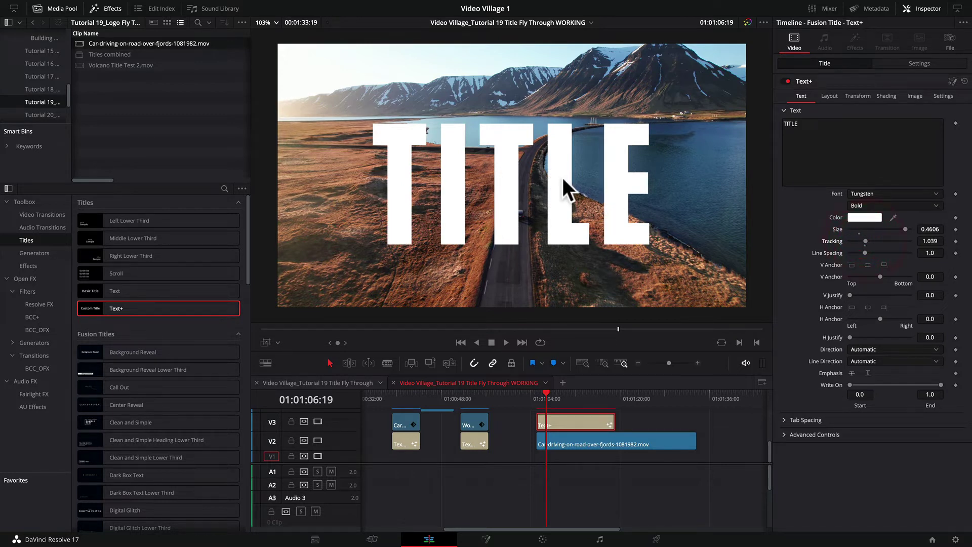
pyautogui.moveTo(929, 241); pyautogui.dragTo(926, 240)
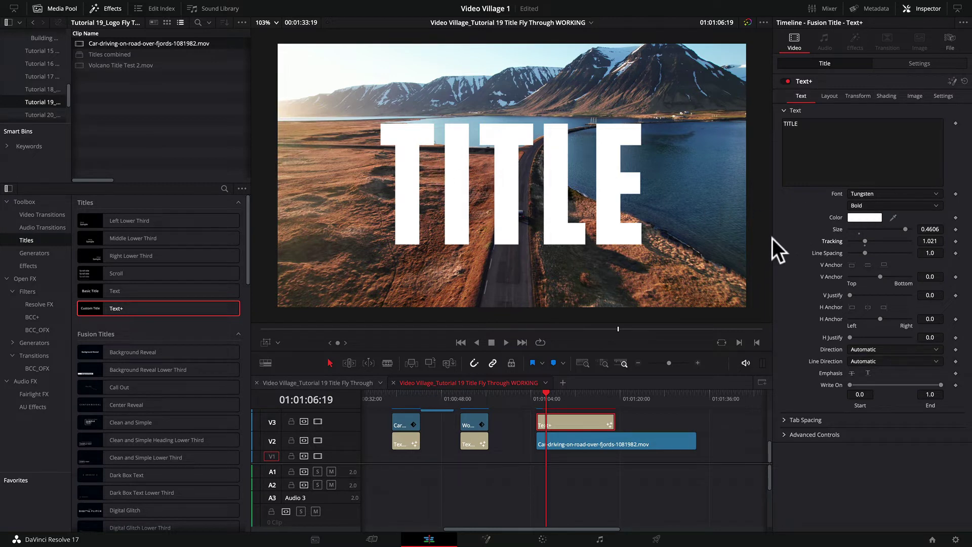
pyautogui.click(548, 398)
pyautogui.moveTo(550, 396); pyautogui.dragTo(549, 393)
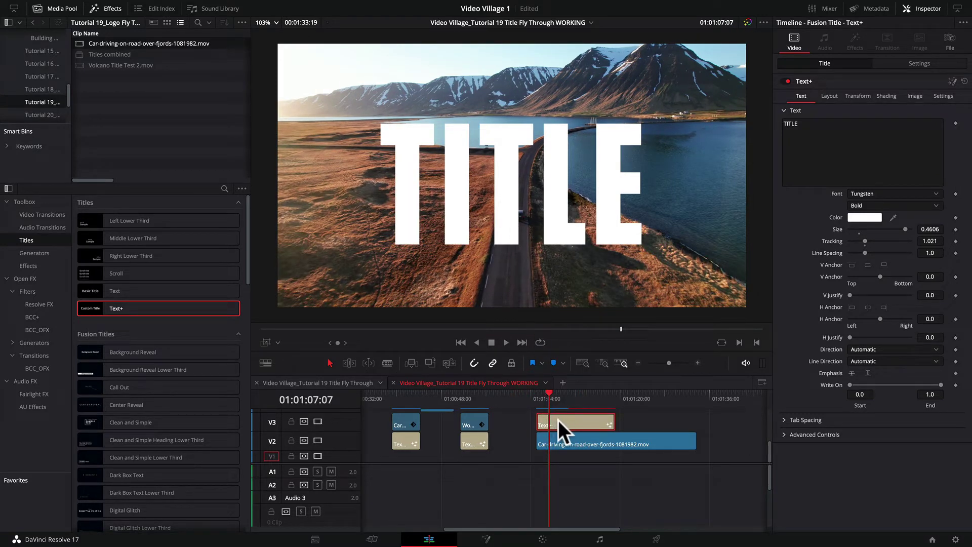
# Move the title to V1 under the road footage, set the footage to Multiply, and save.
pyautogui.moveTo(555, 421); pyautogui.dragTo(557, 457)
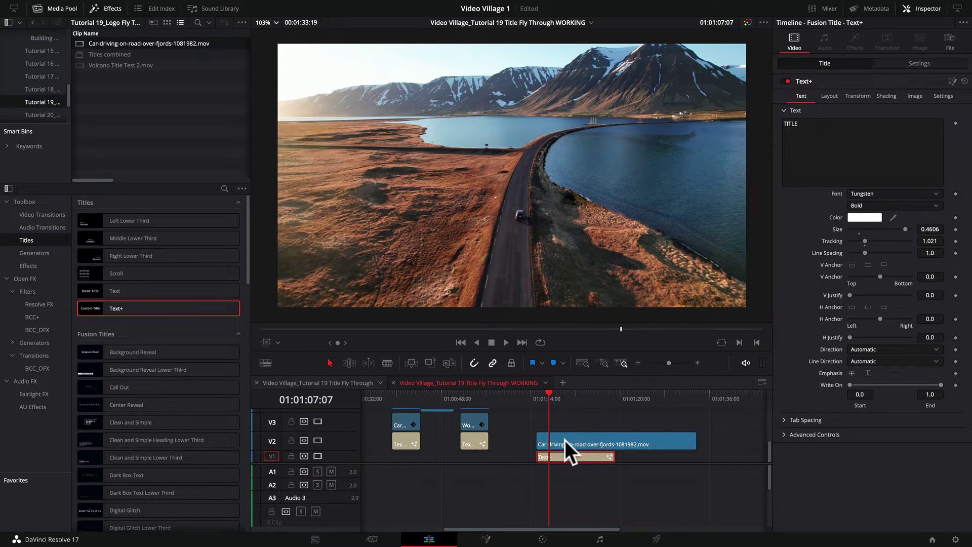
pyautogui.click(564, 440)
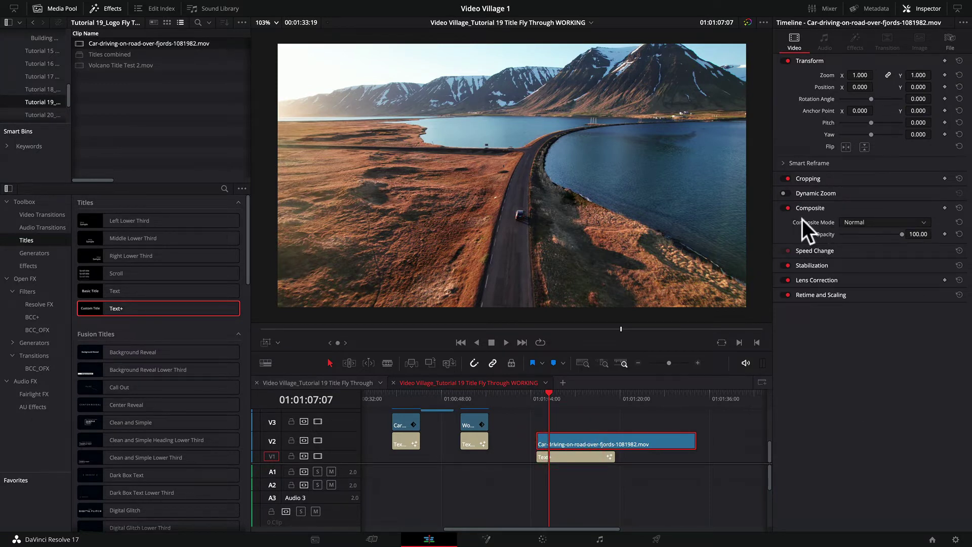
pyautogui.click(863, 221)
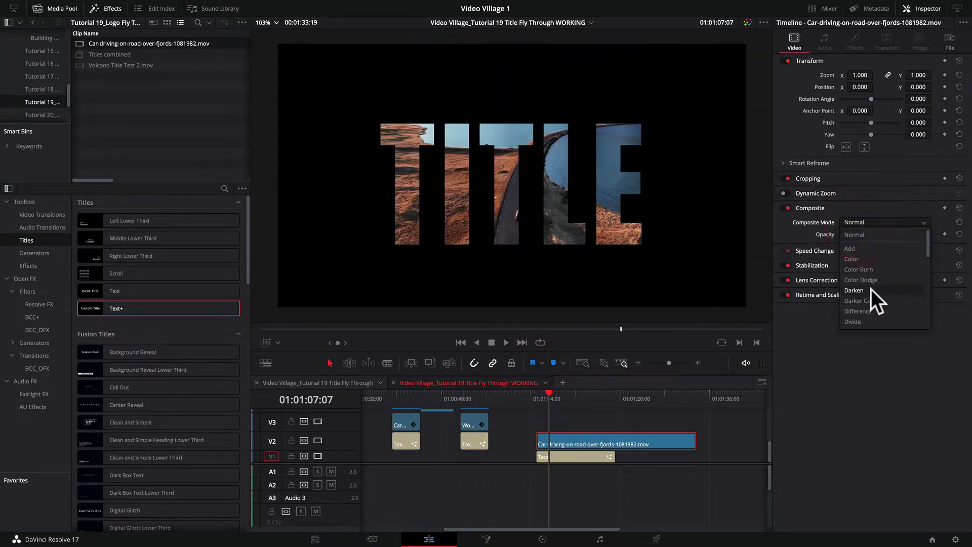
pyautogui.scroll(-2, 871, 290)
pyautogui.scroll(5, 872, 289)
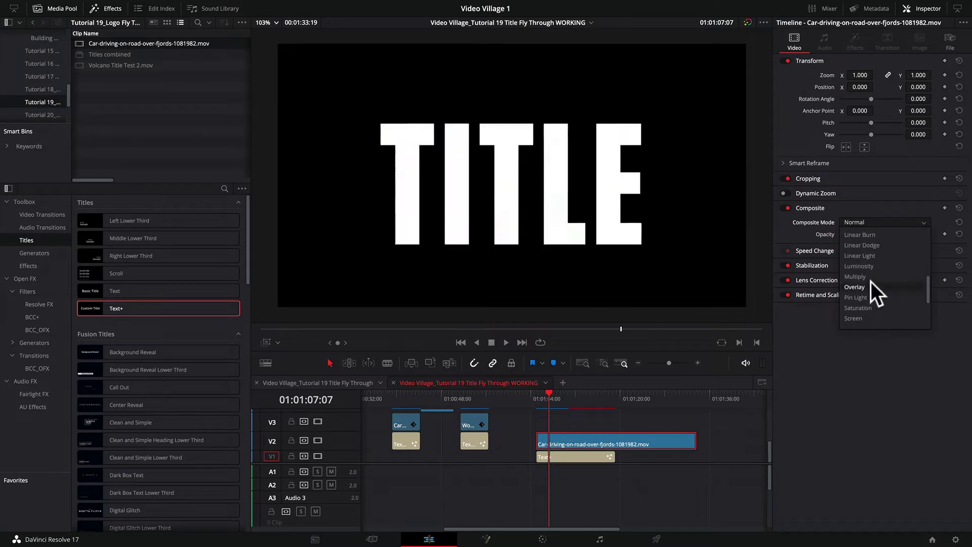
pyautogui.click(865, 277)
pyautogui.scroll(2, 620, 241)
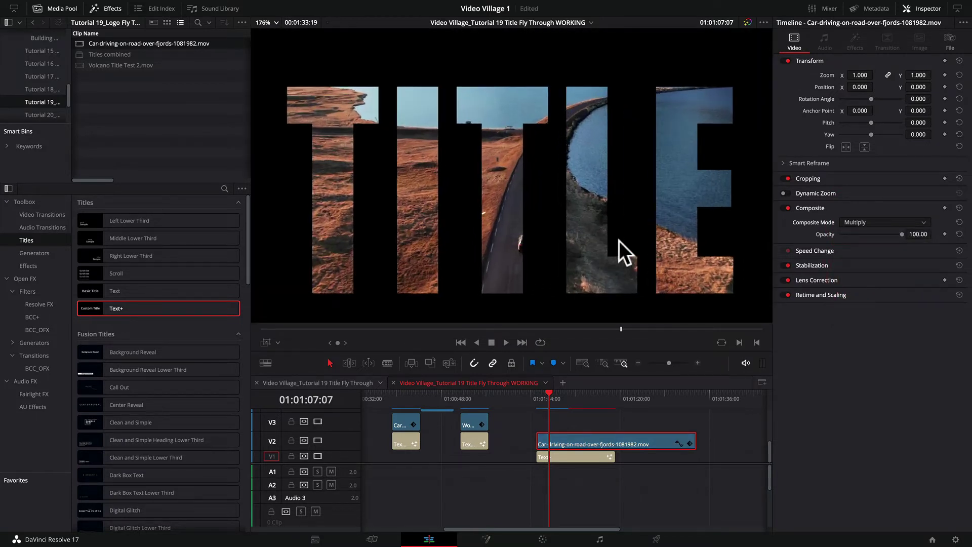
pyautogui.scroll(-1, 619, 241)
pyautogui.hotkey('ctrl', 's')
# Preview the composite and extend the Text+ clip to match the footage length.
pyautogui.press('space')
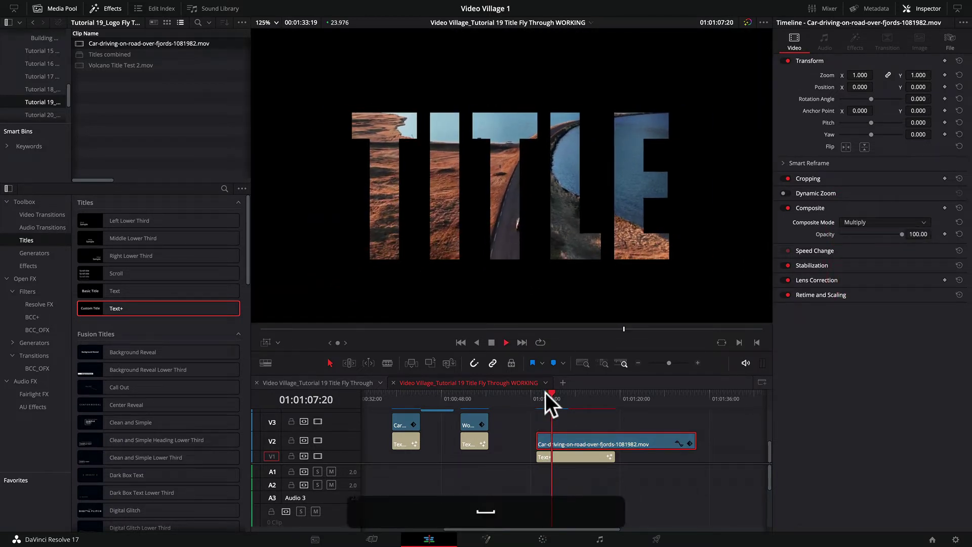
pyautogui.press('space')
pyautogui.click(536, 393)
pyautogui.press('space')
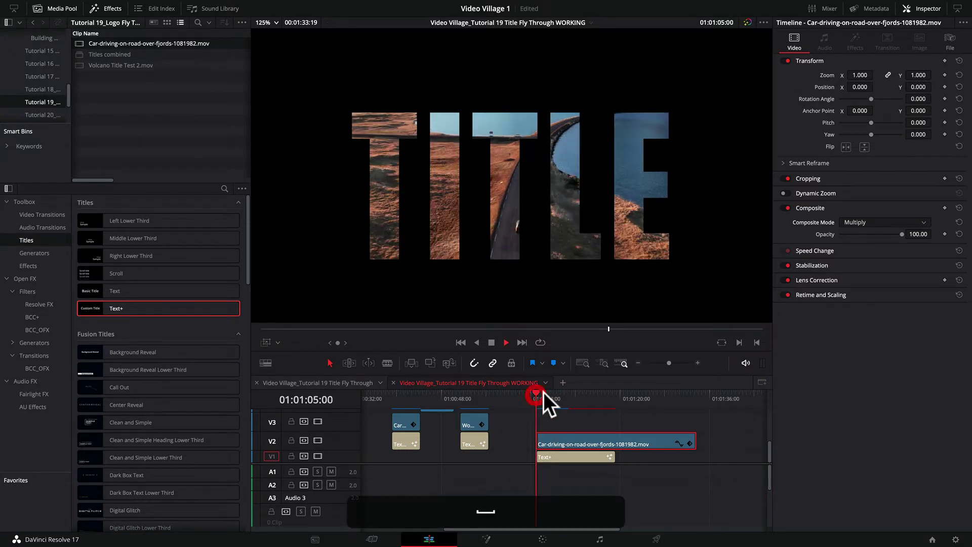
pyautogui.press('space')
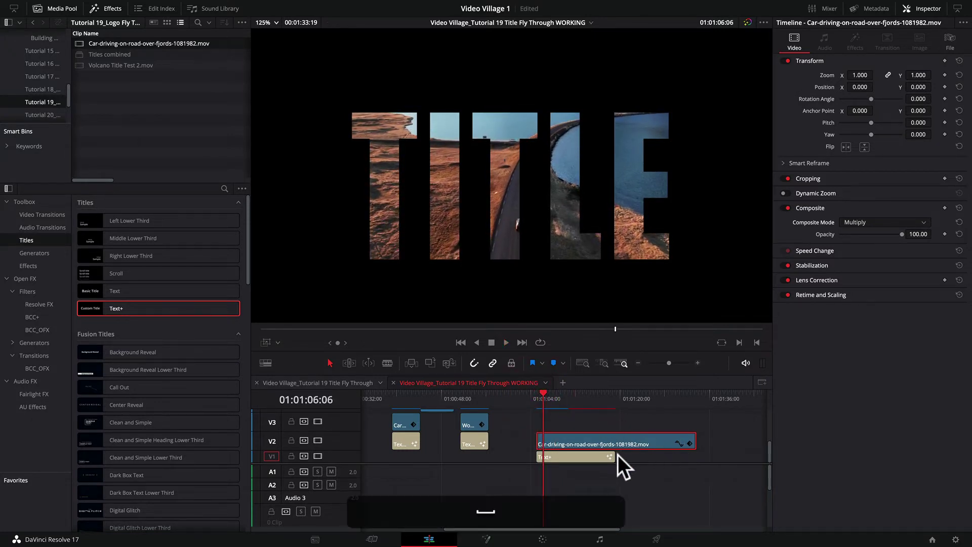
pyautogui.moveTo(616, 456); pyautogui.dragTo(697, 456)
pyautogui.press('space')
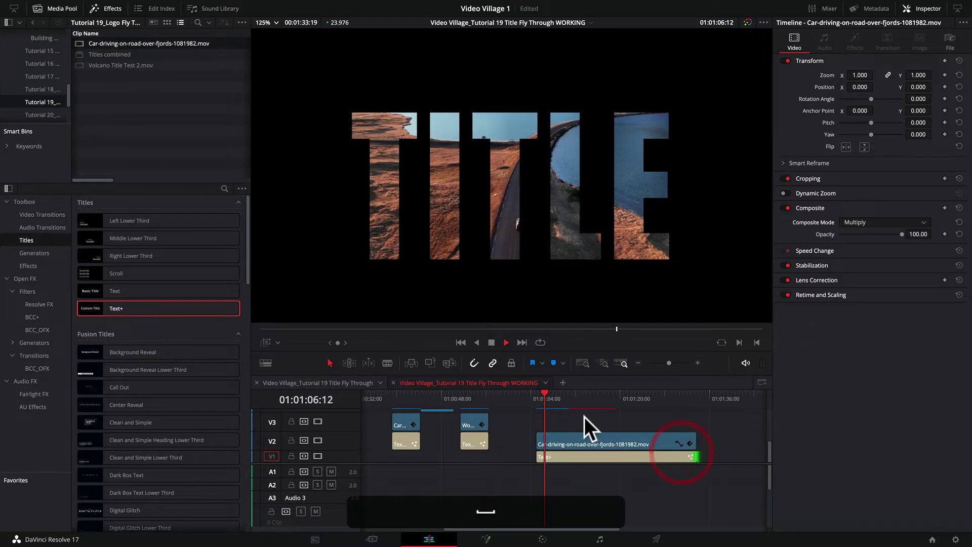
pyautogui.press('space')
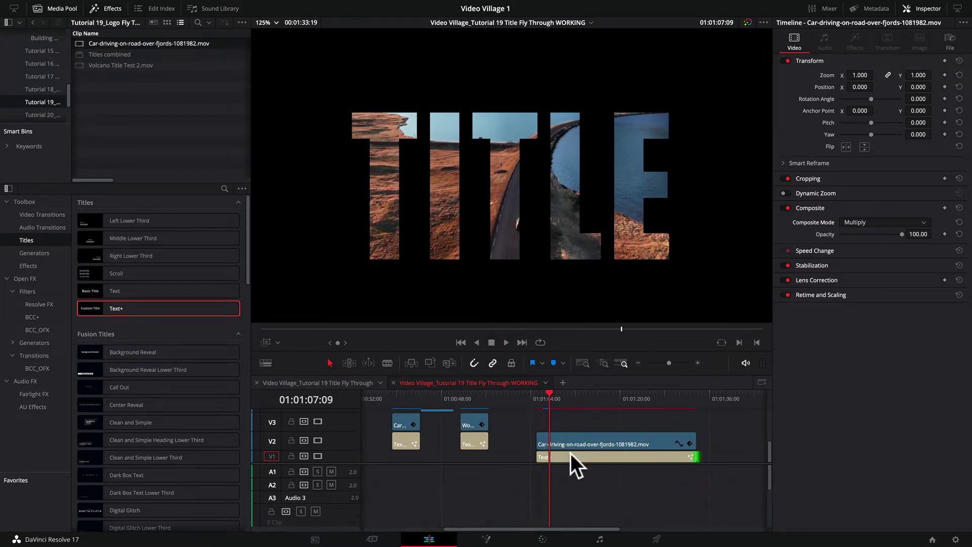
# Resize the TITLE text, trying size 2 before settling on 0.614.
pyautogui.click(571, 455)
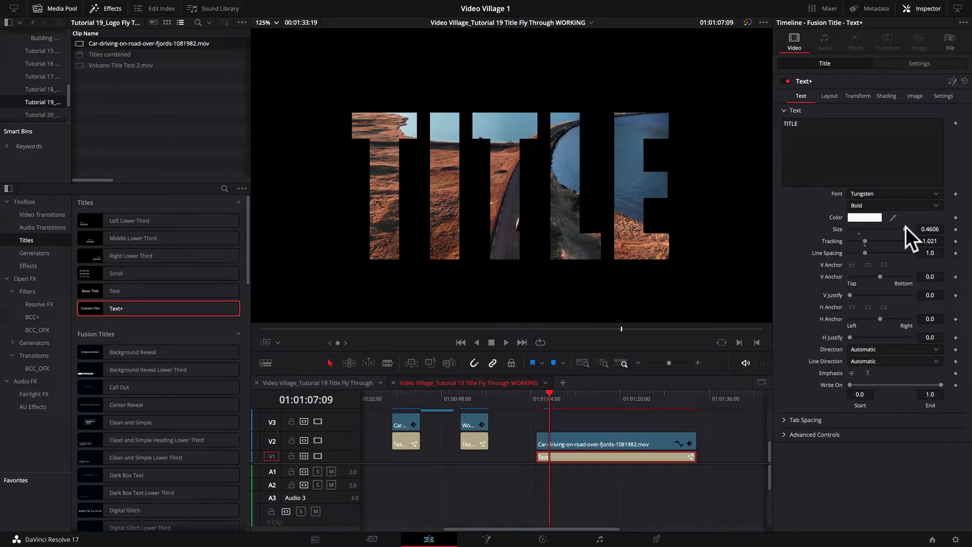
pyautogui.moveTo(907, 227)
pyautogui.mouseDown()
pyautogui.moveTo(865, 226)
pyautogui.moveTo(921, 228)
pyautogui.mouseUp()
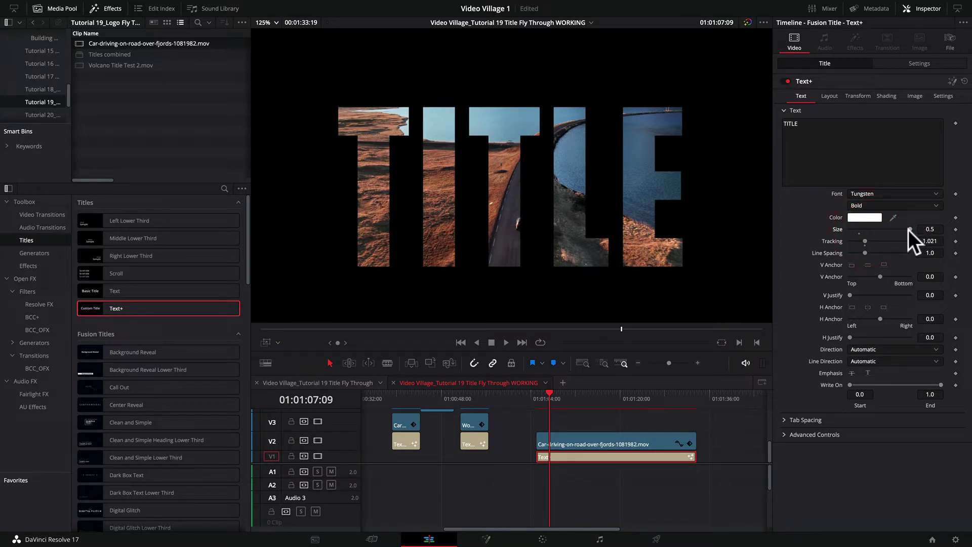
pyautogui.click(931, 229)
pyautogui.write('2')
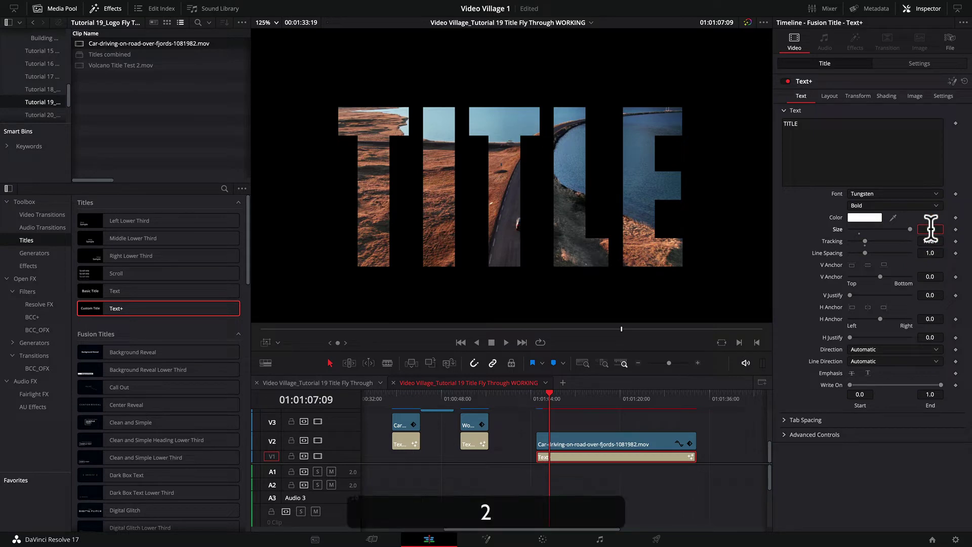
pyautogui.press('Return')
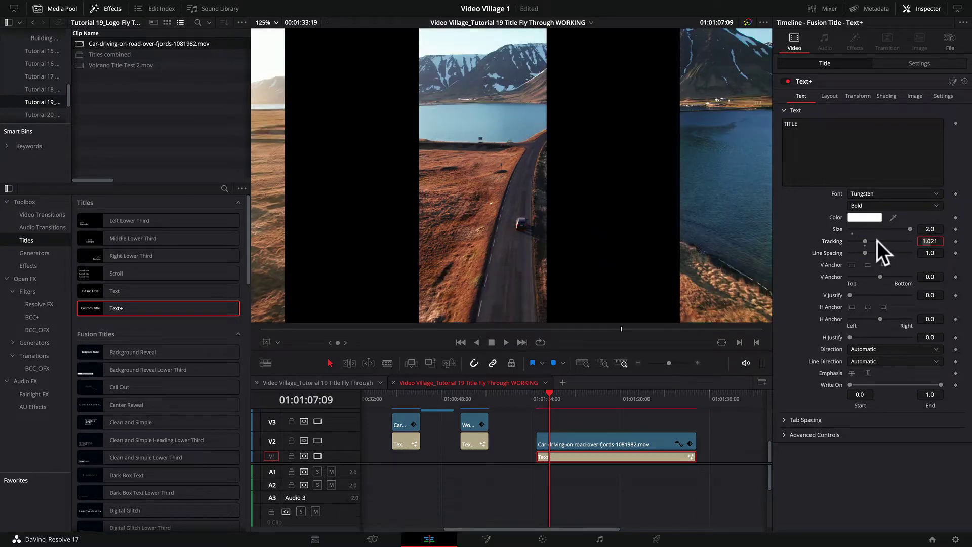
pyautogui.moveTo(906, 228); pyautogui.dragTo(868, 229)
# Select the road clip to check its Multiply blending, then play the title composite from the clip start.
pyautogui.click(556, 393)
pyautogui.moveTo(556, 393); pyautogui.dragTo(551, 392)
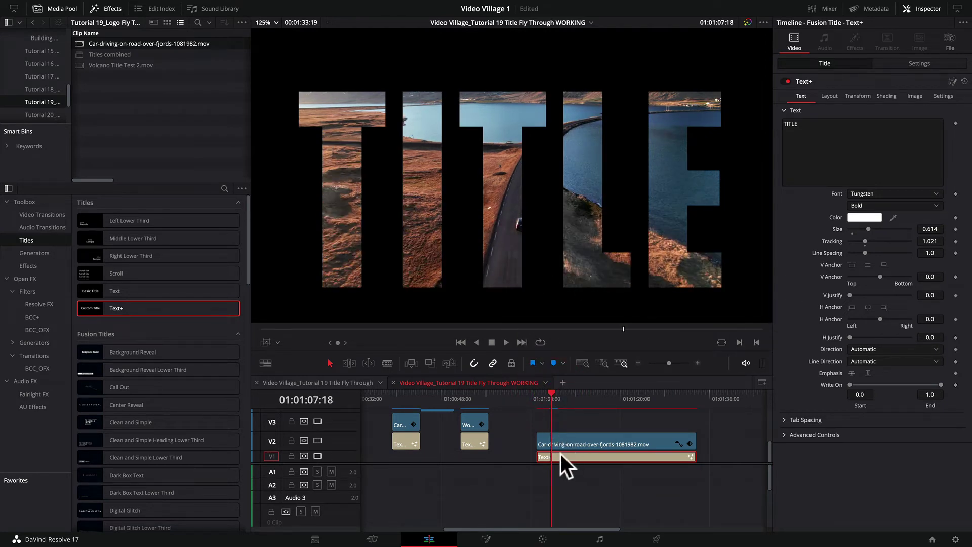
pyautogui.click(567, 440)
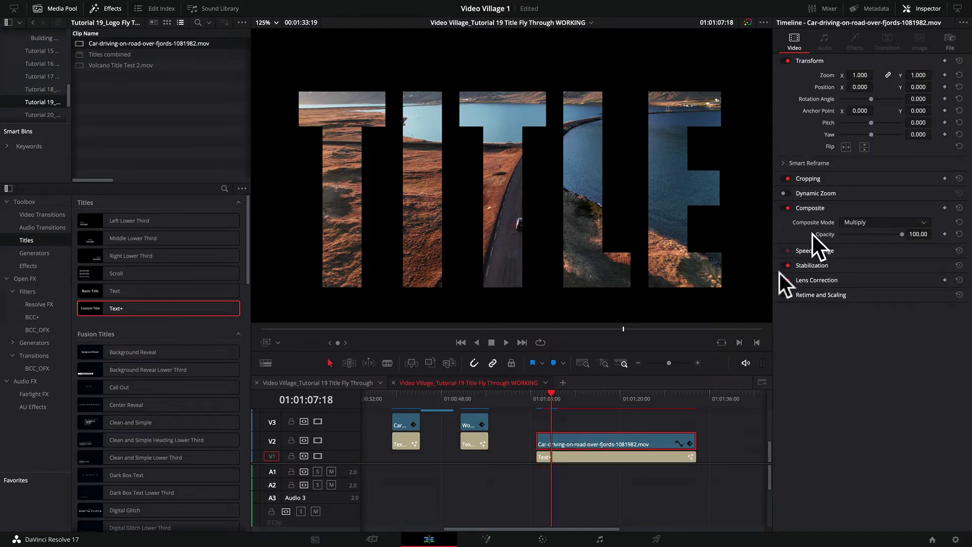
pyautogui.click(544, 395)
pyautogui.press('space')
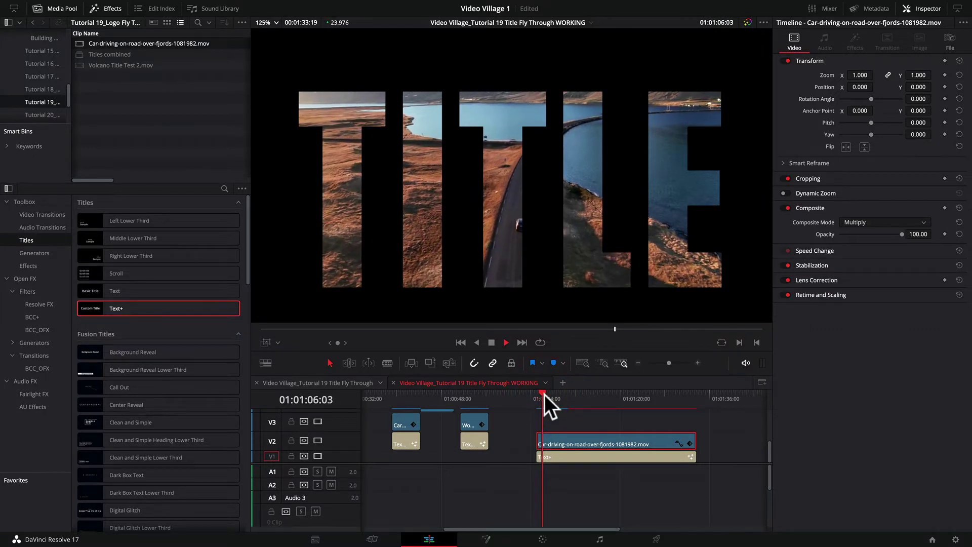
pyautogui.press('space')
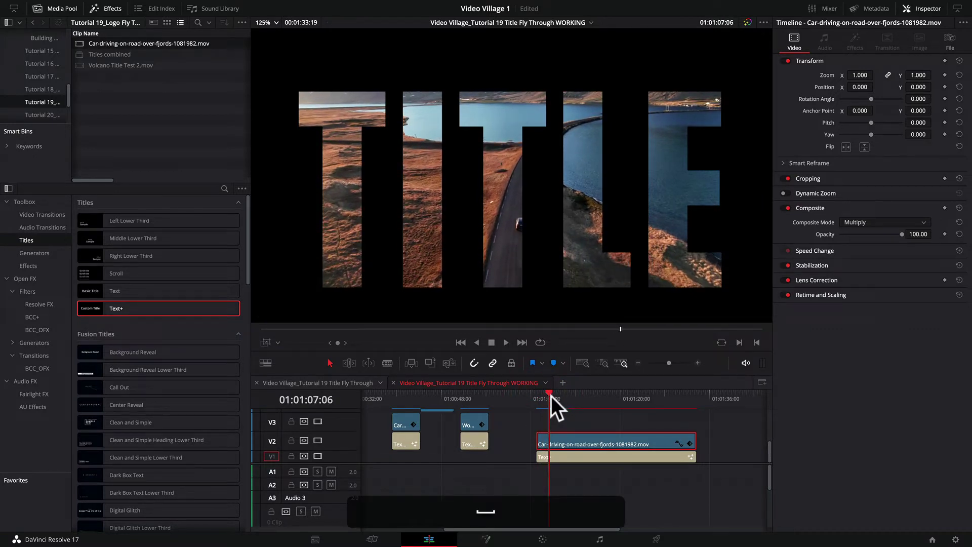
pyautogui.moveTo(551, 395); pyautogui.dragTo(539, 396)
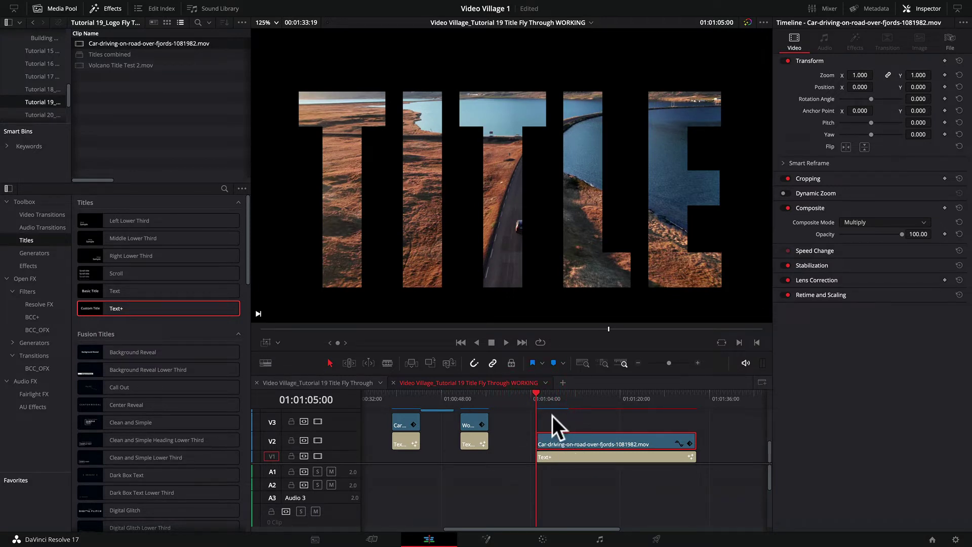
# Resize the TITLE text to 0.504 after trying 1.5, and tighten its tracking to 1.003.
pyautogui.moveTo(536, 392); pyautogui.dragTo(550, 393)
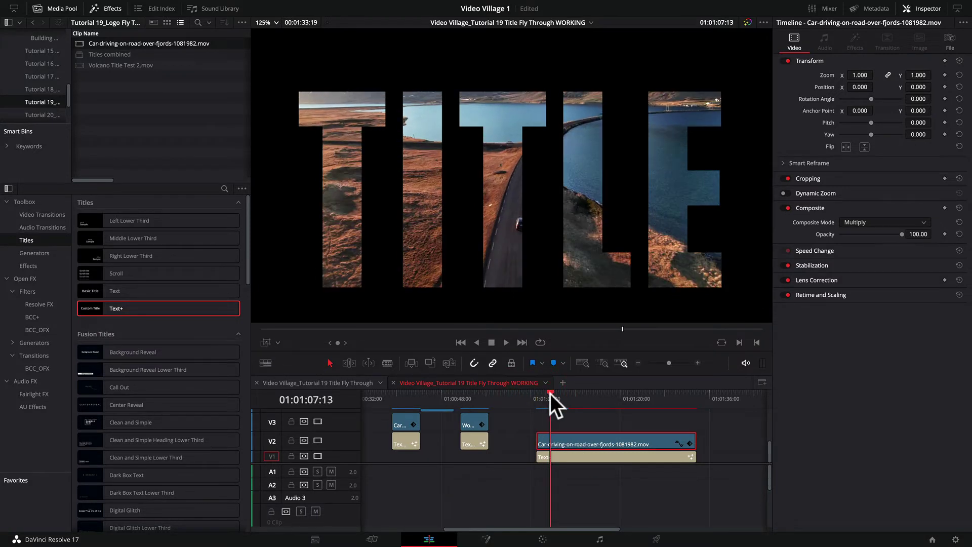
pyautogui.click(583, 456)
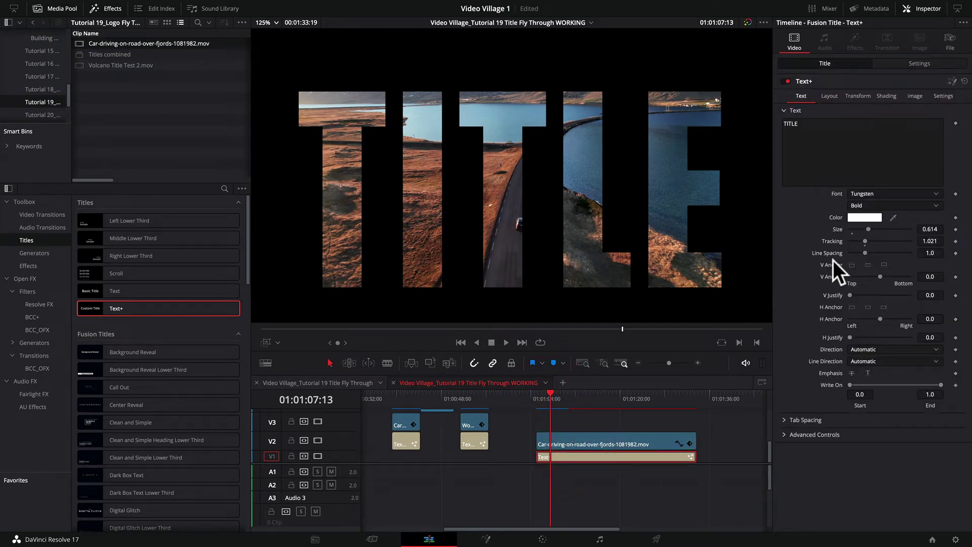
pyautogui.moveTo(870, 228); pyautogui.dragTo(912, 229)
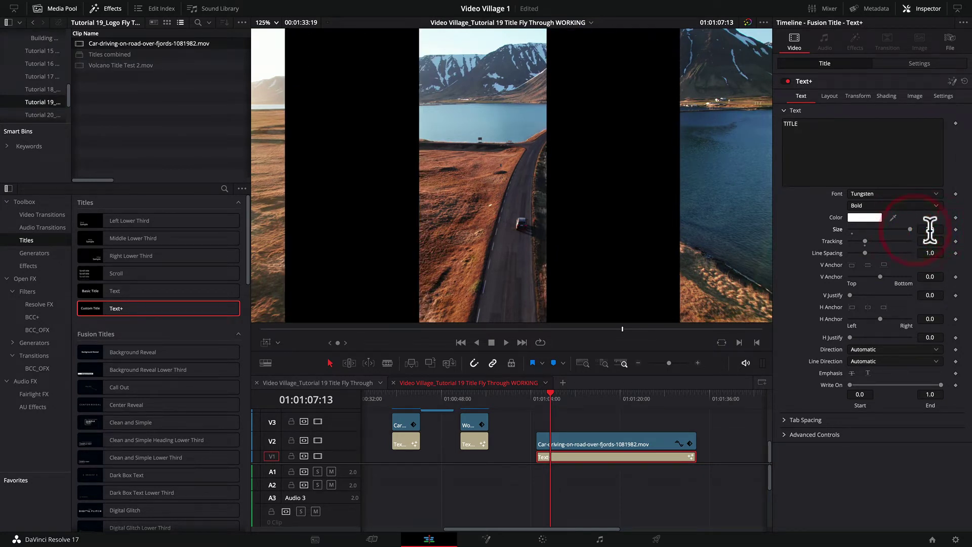
pyautogui.click(929, 229)
pyautogui.write('1.5')
pyautogui.press('Return')
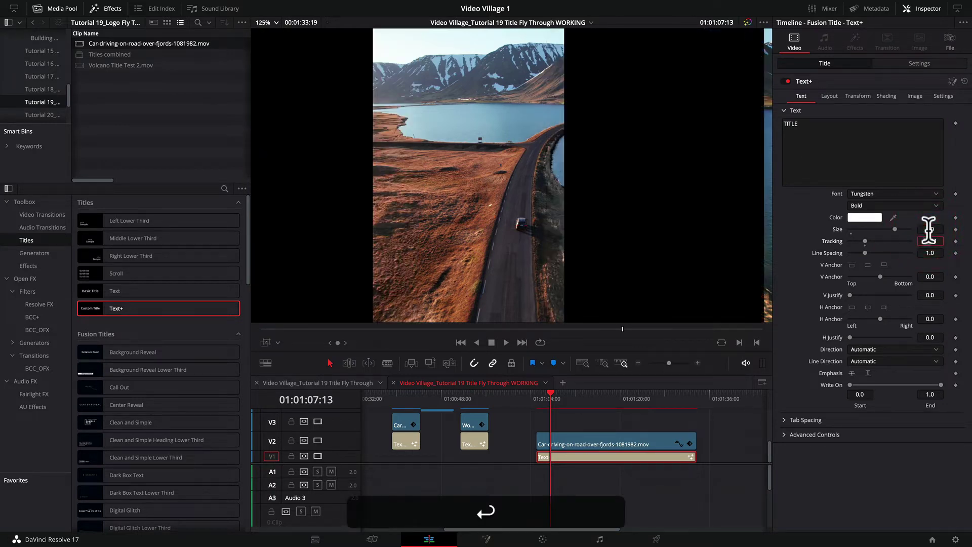
pyautogui.moveTo(896, 228); pyautogui.dragTo(861, 230)
pyautogui.moveTo(857, 229)
pyautogui.mouseDown()
pyautogui.moveTo(880, 228)
pyautogui.moveTo(862, 229)
pyautogui.mouseUp()
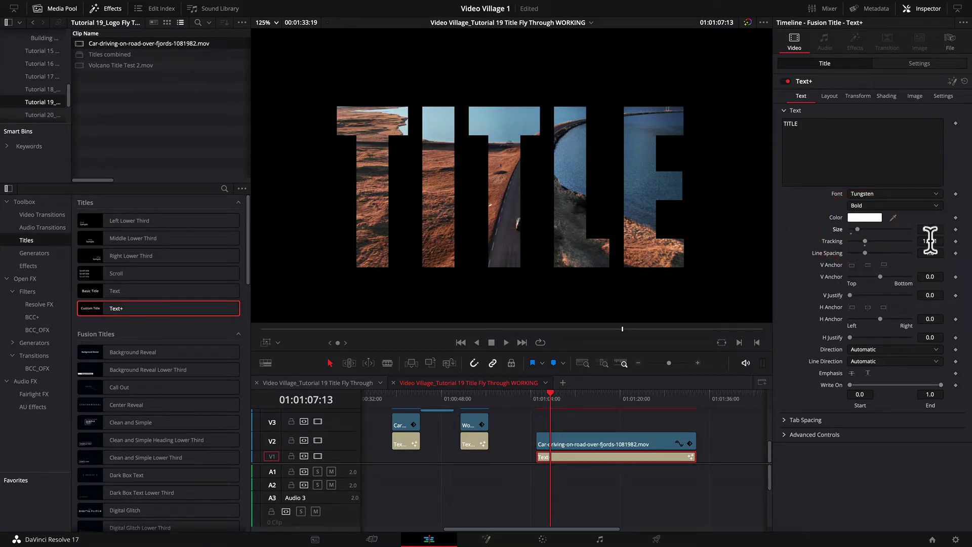
pyautogui.moveTo(931, 242); pyautogui.dragTo(930, 241)
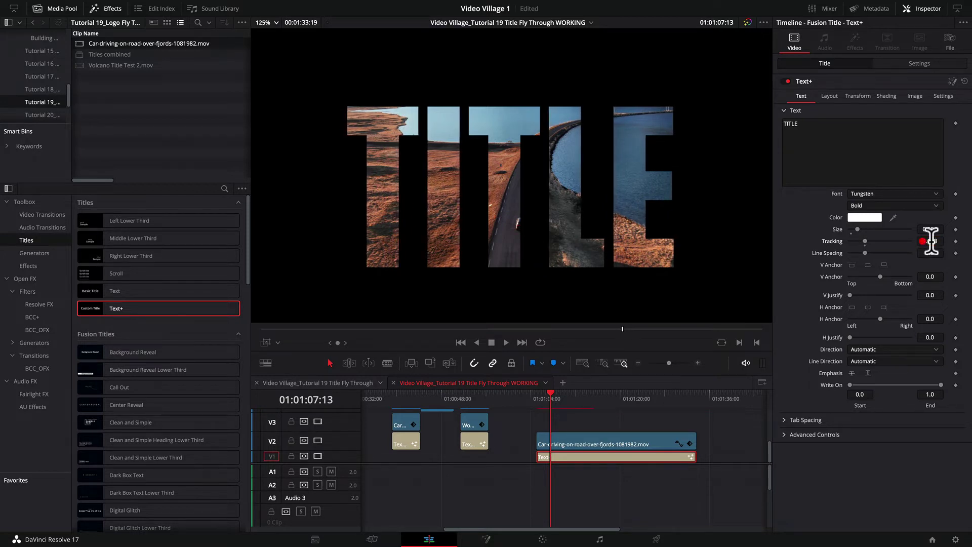
# Turn on the viewer's Transform on-screen controls for the title and zoom the viewer out.
pyautogui.click(543, 400)
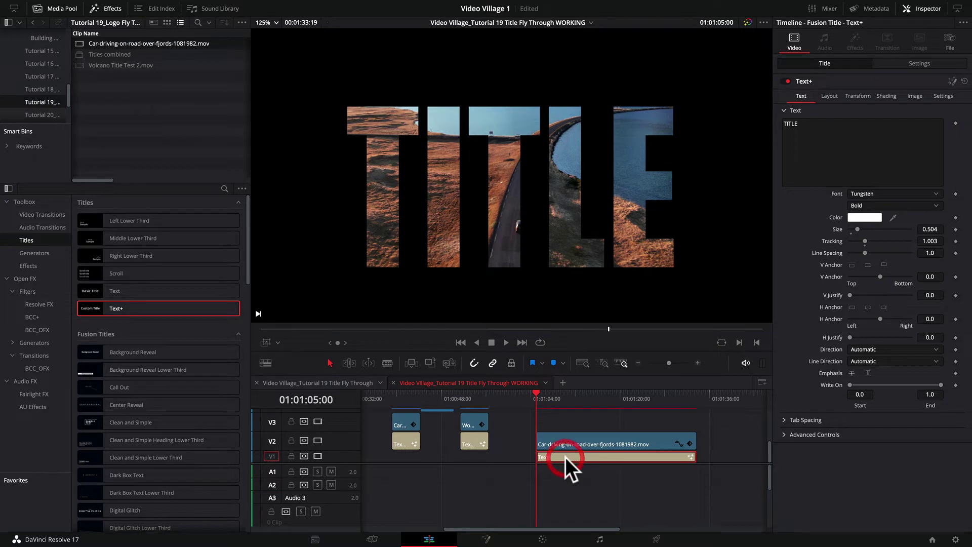
pyautogui.click(267, 343)
pyautogui.scroll(-4, 373, 207)
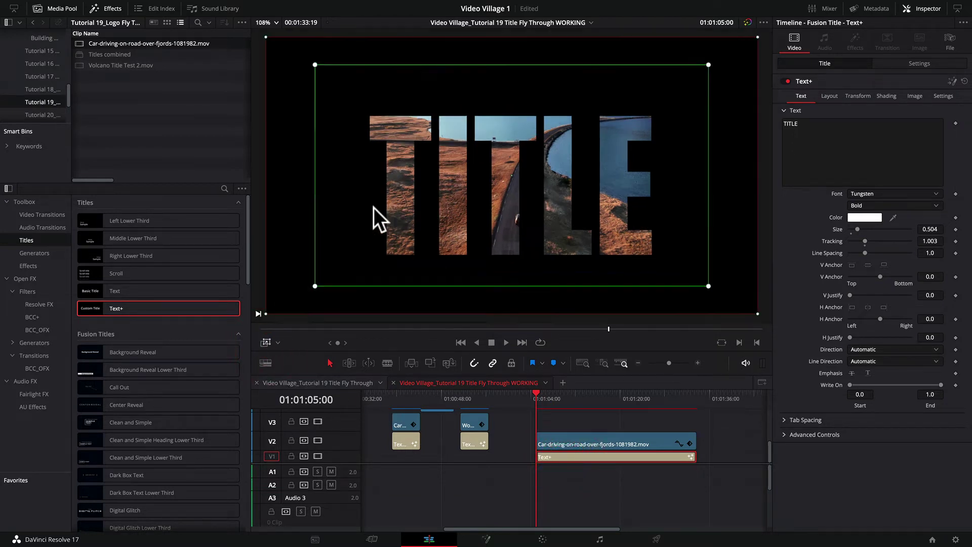
pyautogui.scroll(-5, 357, 156)
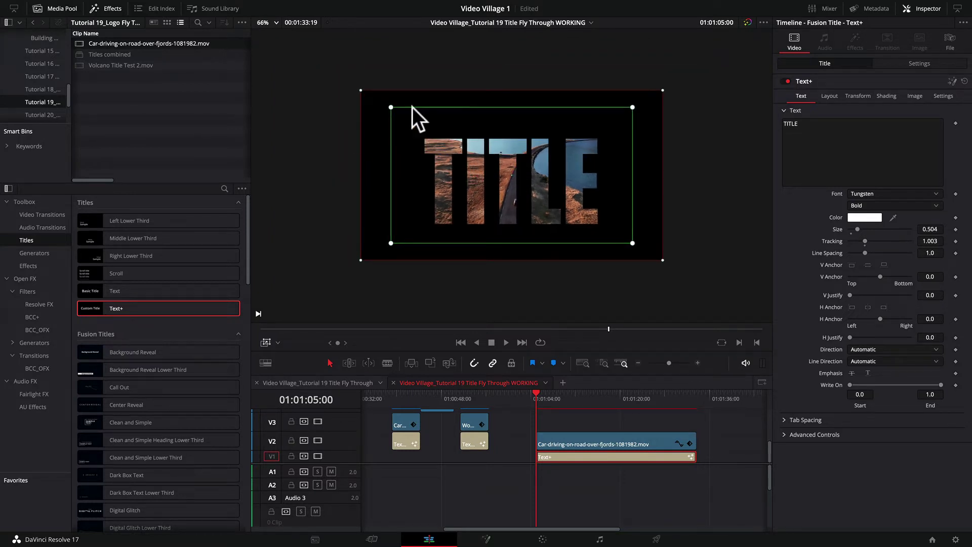
# Drag the title's green and red transform box corners and nudge its centre handle slightly left.
pyautogui.moveTo(391, 106)
pyautogui.mouseDown()
pyautogui.moveTo(361, 95)
pyautogui.moveTo(382, 103)
pyautogui.mouseUp()
pyautogui.click(369, 93)
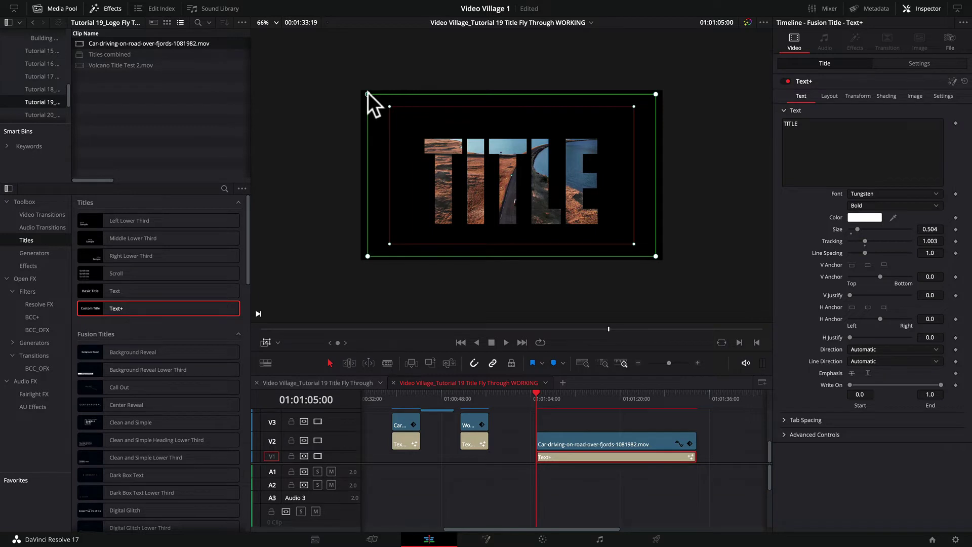
pyautogui.moveTo(369, 93); pyautogui.dragTo(340, 80)
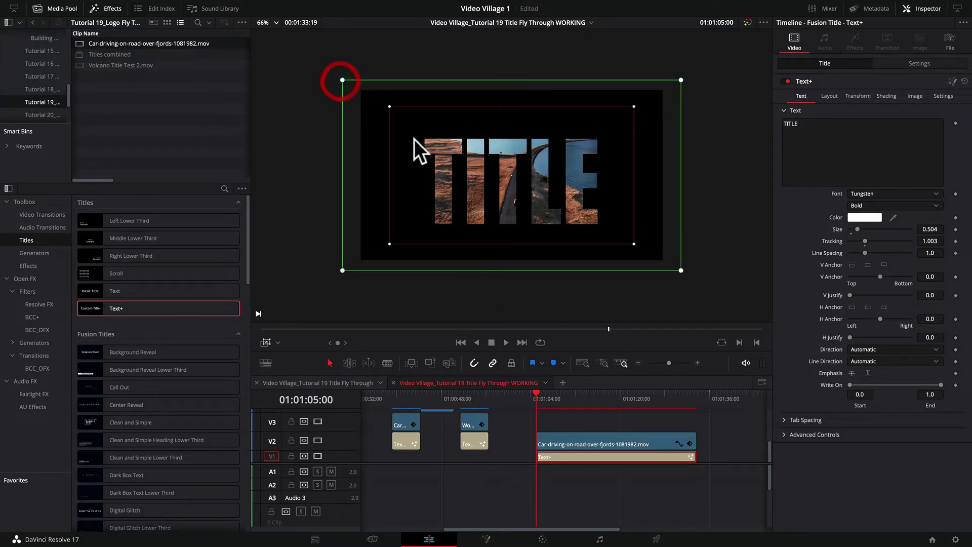
pyautogui.moveTo(390, 106); pyautogui.dragTo(435, 145)
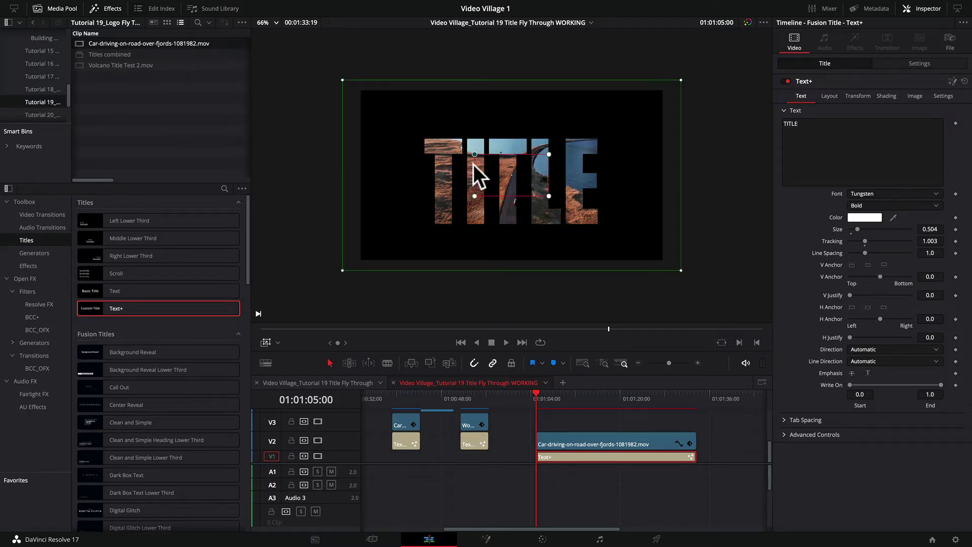
pyautogui.click(501, 174)
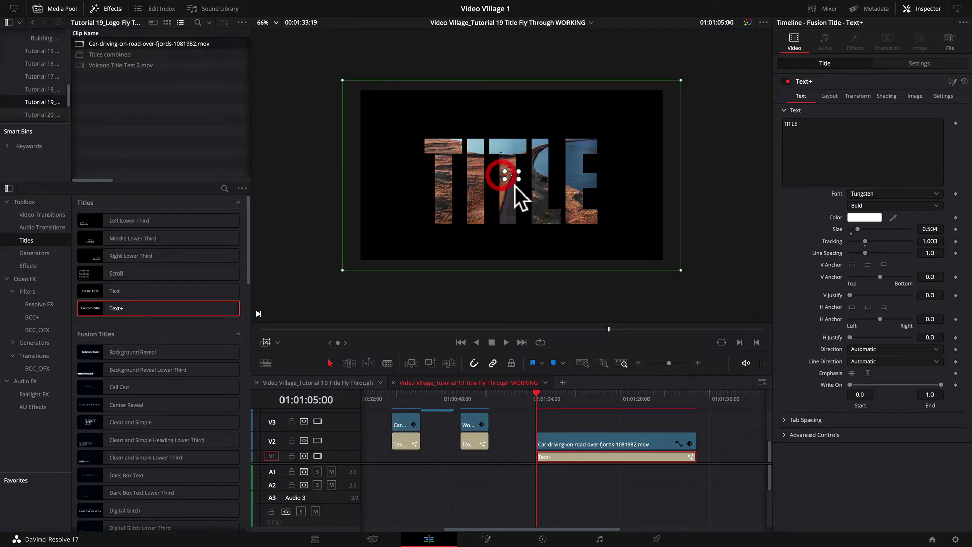
pyautogui.scroll(6, 517, 185)
pyautogui.moveTo(497, 186); pyautogui.dragTo(472, 186)
pyautogui.moveTo(443, 149); pyautogui.dragTo(436, 145)
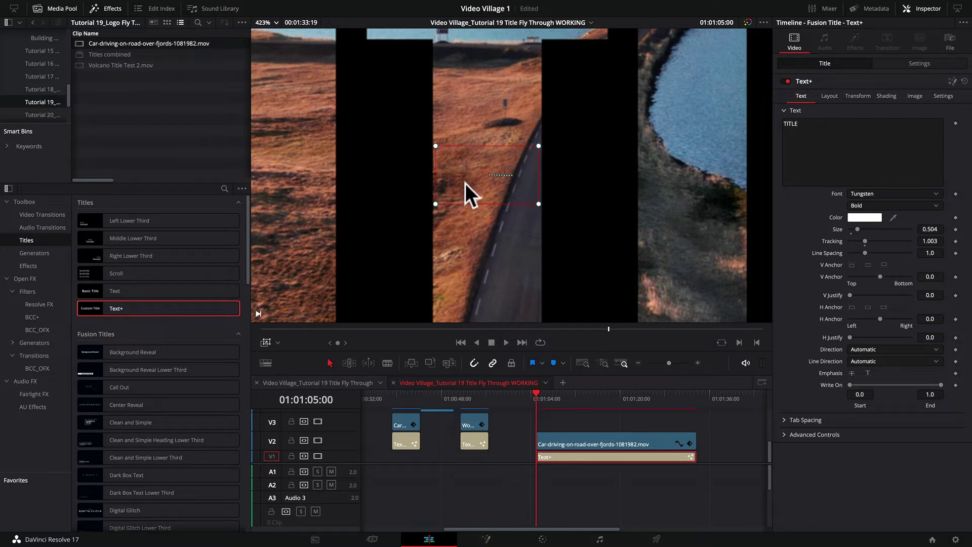
pyautogui.hotkey('shift', 'z')
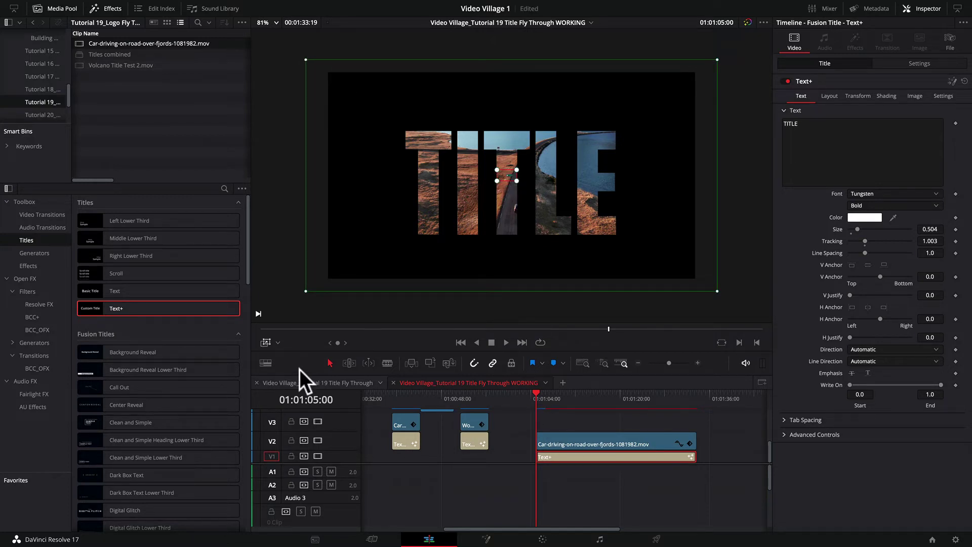
# Hide the transform overlay and trim the road clip and Text+ clip ends to an earlier point.
pyautogui.click(266, 343)
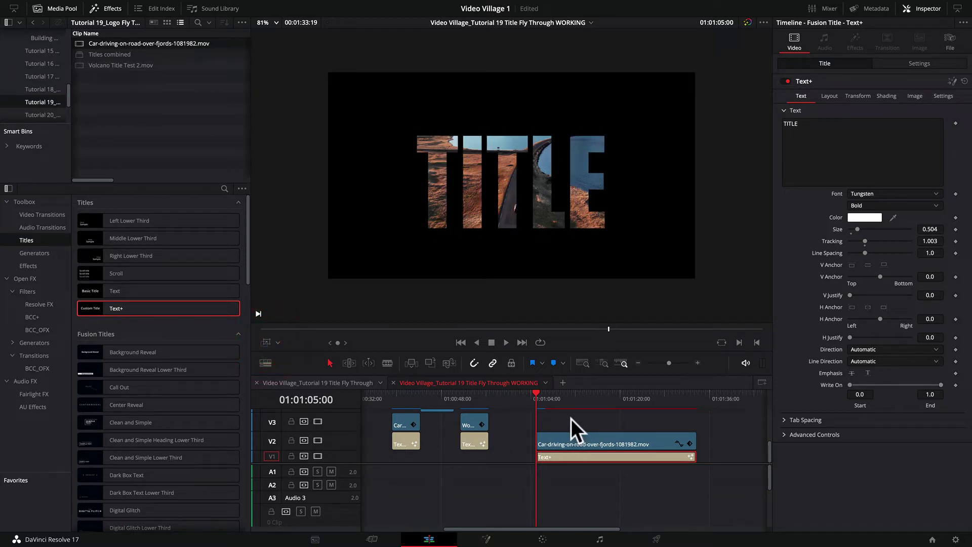
pyautogui.moveTo(695, 440); pyautogui.dragTo(625, 438)
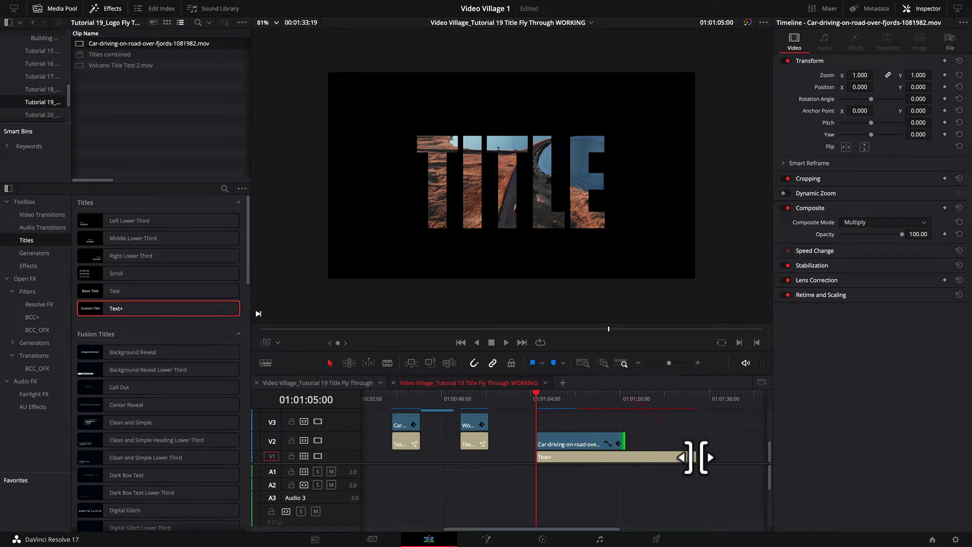
pyautogui.moveTo(695, 458); pyautogui.dragTo(626, 457)
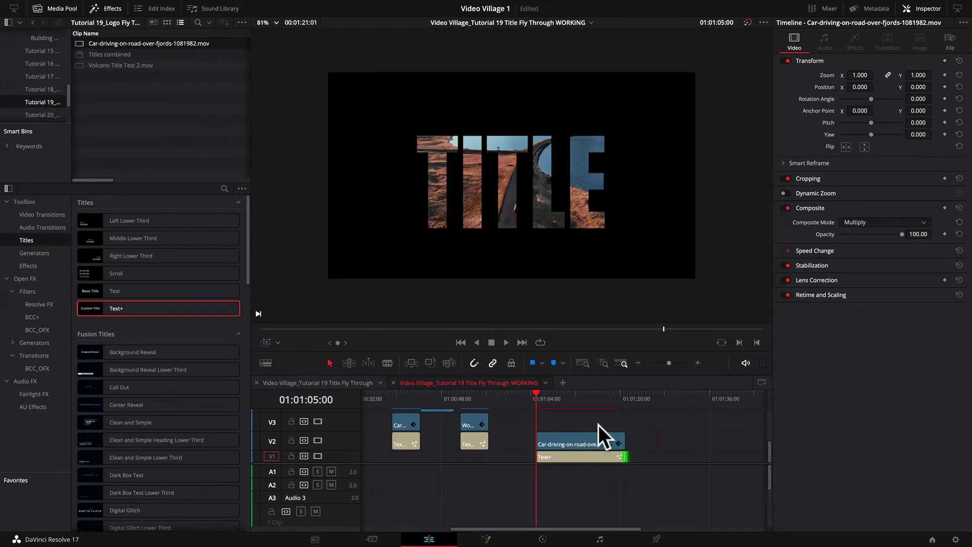
pyautogui.click(559, 412)
pyautogui.press('Down')
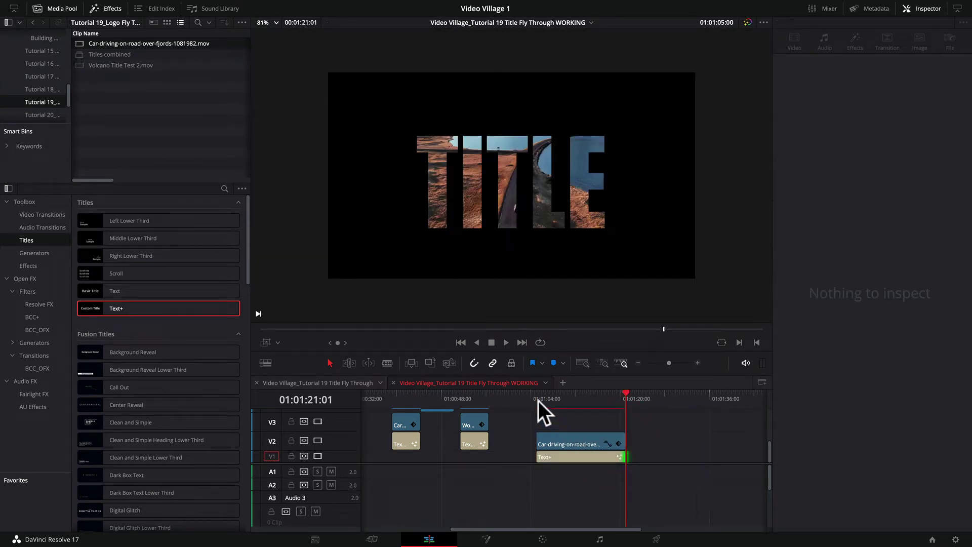
# Line up the Text+ clip's end with the footage, re-enable transform controls, and play the composite.
pyautogui.click(537, 400)
pyautogui.click(561, 456)
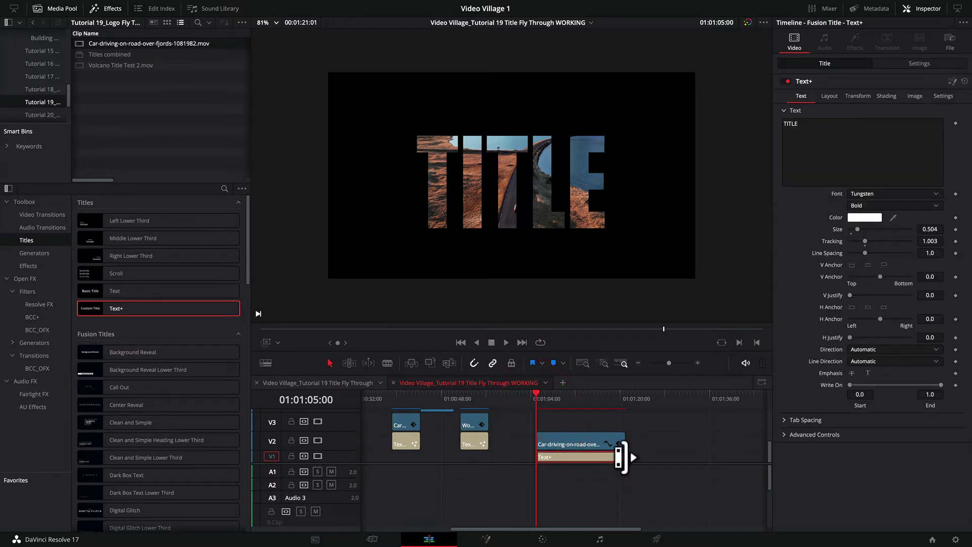
pyautogui.moveTo(620, 457); pyautogui.dragTo(625, 458)
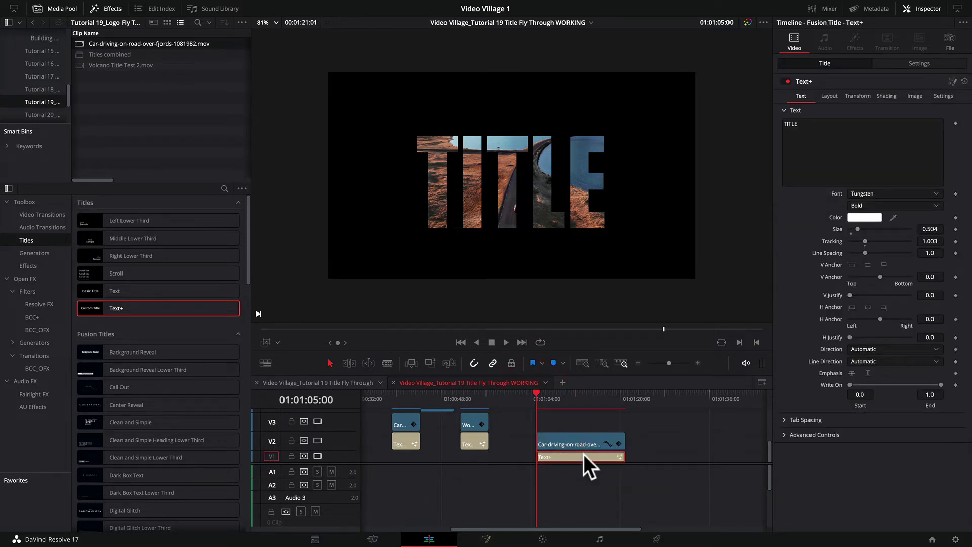
pyautogui.click(266, 342)
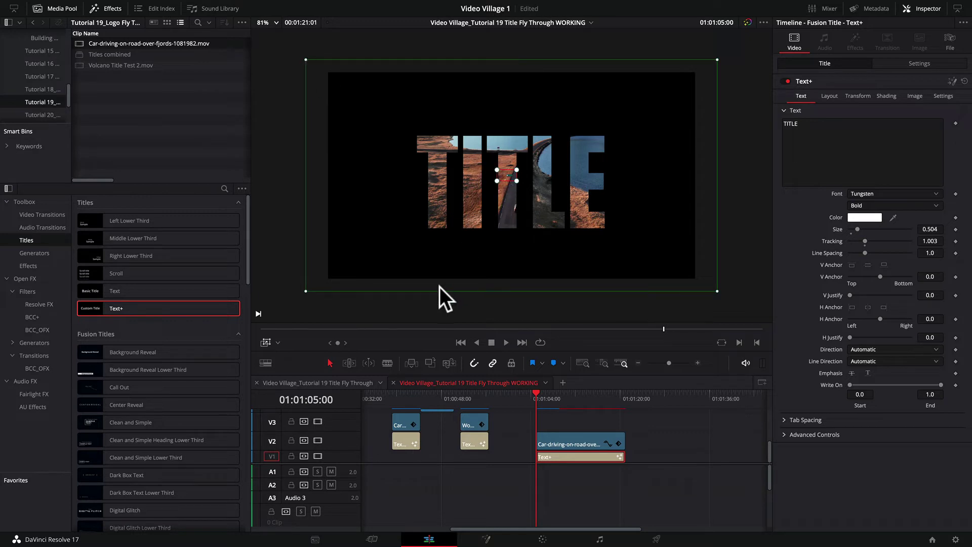
pyautogui.click(553, 435)
pyautogui.press('space')
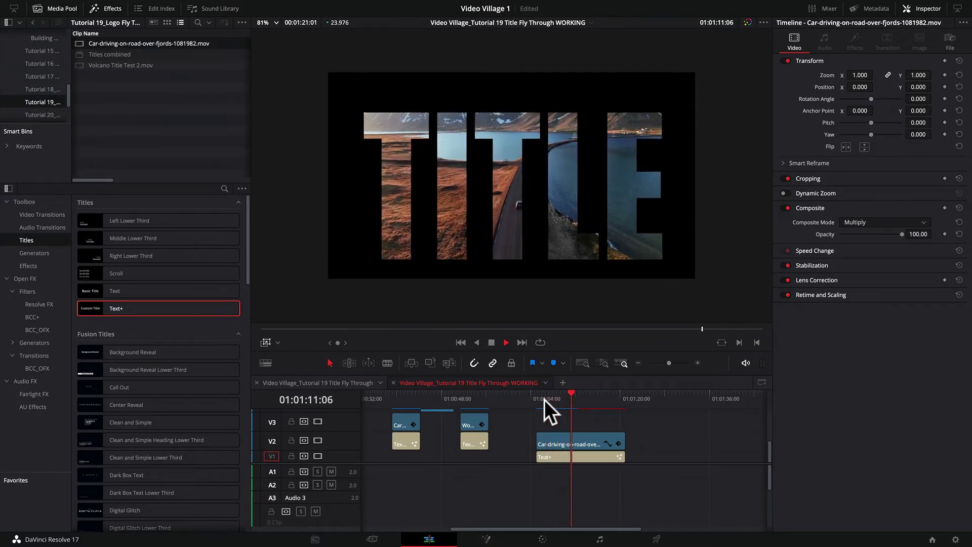
# Trim the Text+ clip shorter, hide the transform overlay, and play the fly-through from 01:01:05:00.
pyautogui.press('space')
pyautogui.click(548, 400)
pyautogui.press('space')
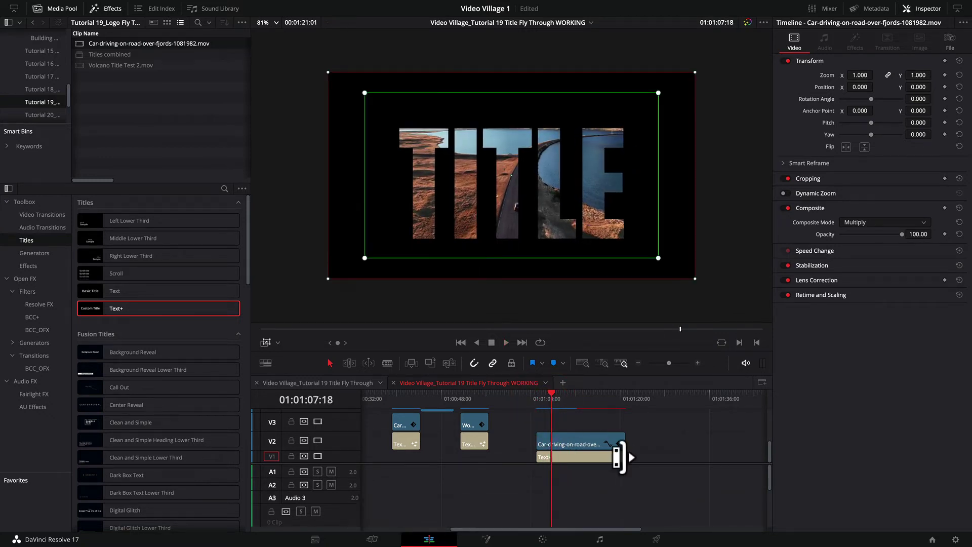
pyautogui.moveTo(623, 457); pyautogui.dragTo(590, 437)
pyautogui.click(537, 399)
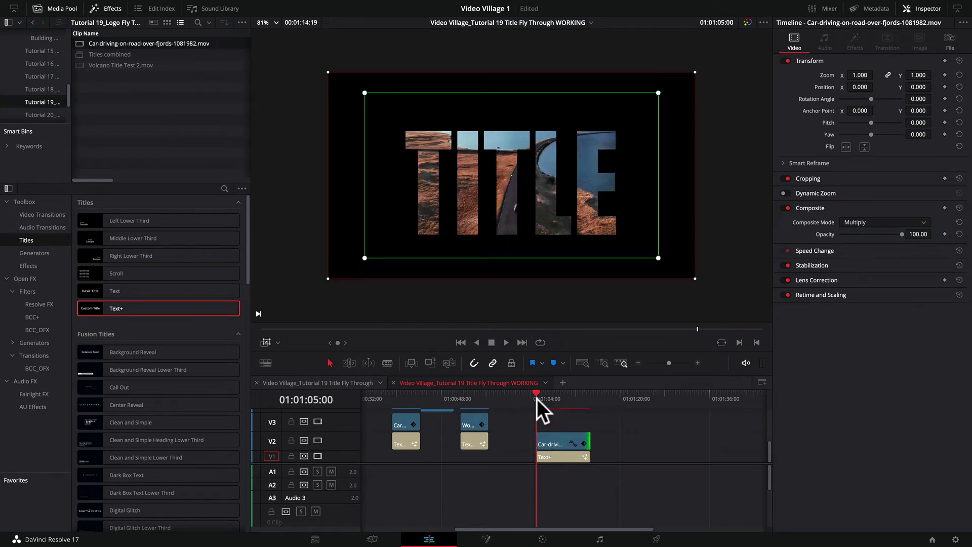
pyautogui.click(546, 416)
pyautogui.click(266, 343)
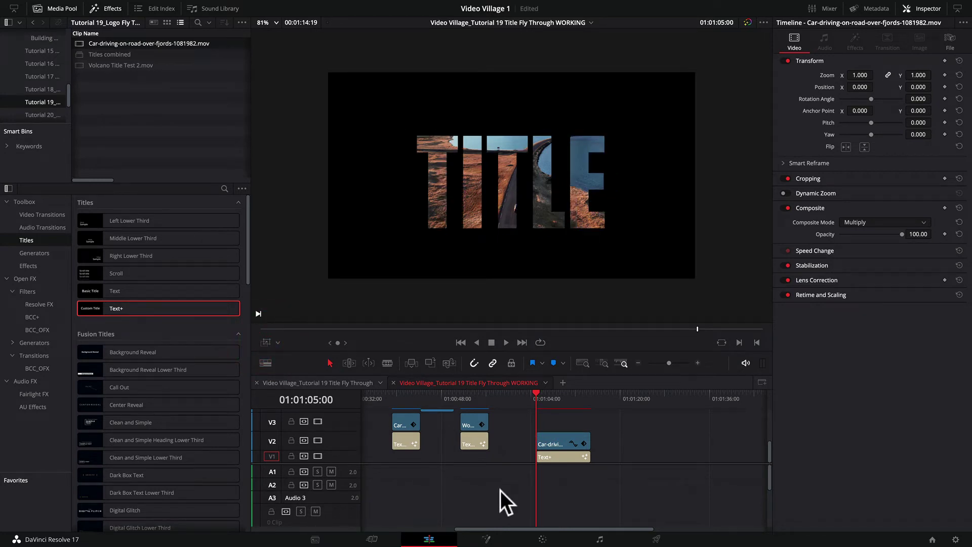
pyautogui.press('space')
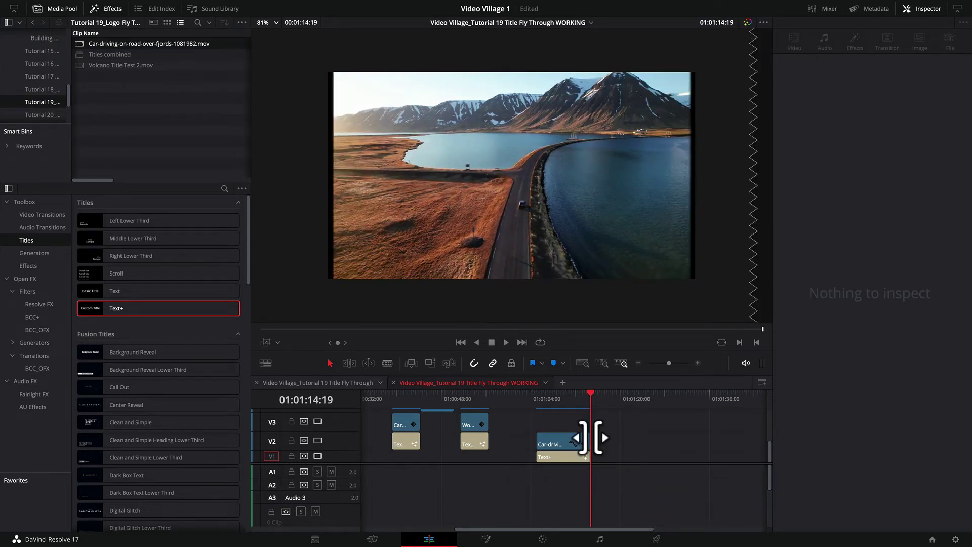
# Extend the Car-driving clip on V2 by 14:14 and play from 01:01:11:09 to review it.
pyautogui.moveTo(590, 438); pyautogui.dragTo(672, 441)
pyautogui.moveTo(599, 393)
pyautogui.mouseDown()
pyautogui.moveTo(620, 394)
pyautogui.moveTo(582, 393)
pyautogui.mouseUp()
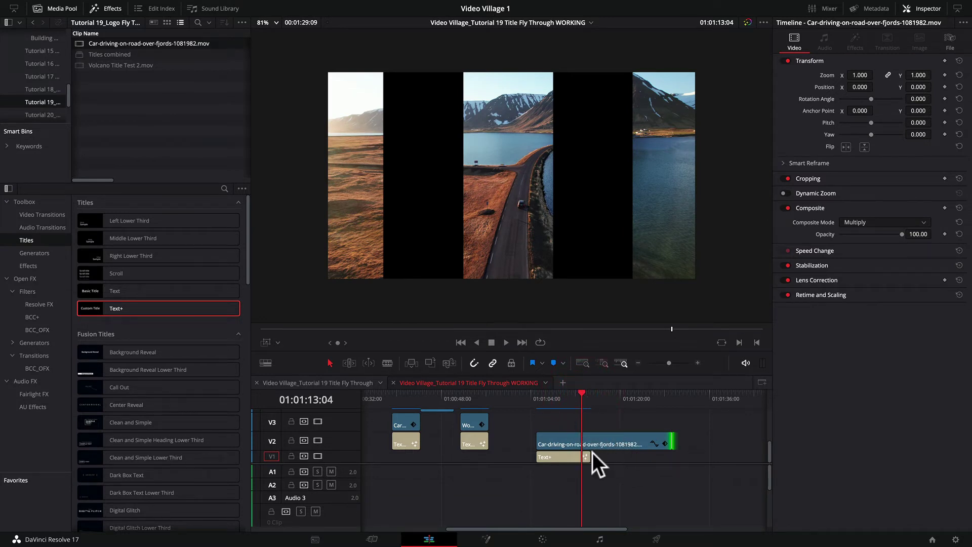
pyautogui.click(572, 394)
pyautogui.press('space')
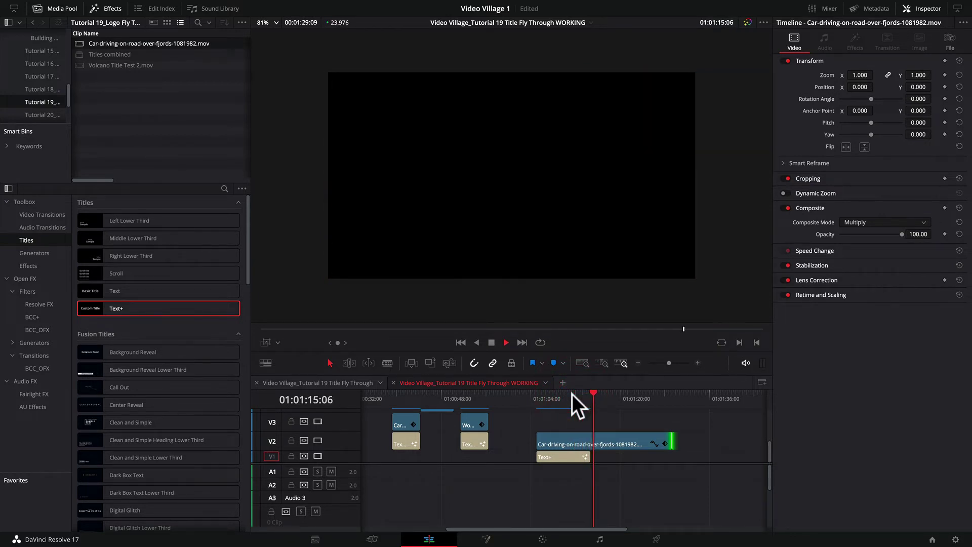
pyautogui.press('space')
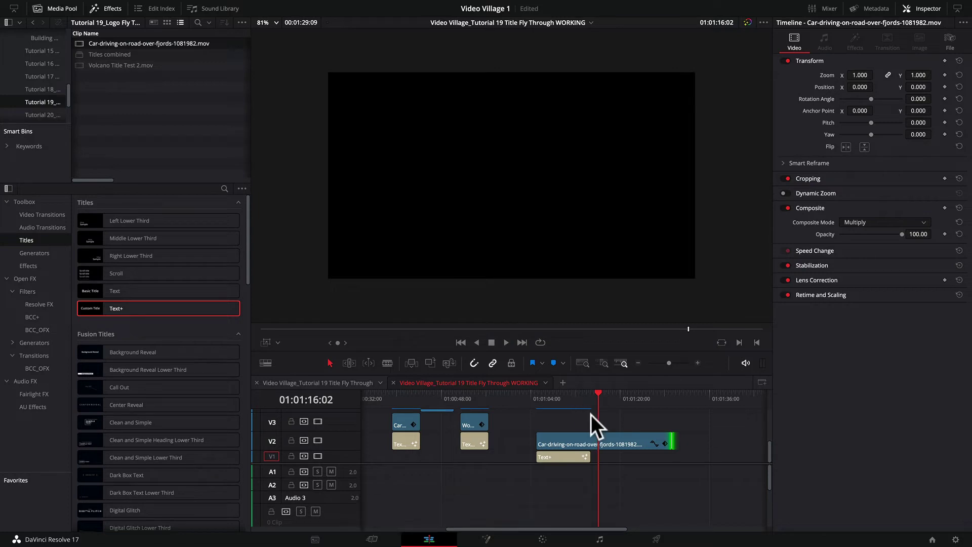
pyautogui.click(611, 438)
pyautogui.moveTo(596, 393)
pyautogui.mouseDown()
pyautogui.moveTo(574, 393)
pyautogui.moveTo(612, 395)
pyautogui.moveTo(592, 395)
pyautogui.mouseUp()
pyautogui.click(599, 413)
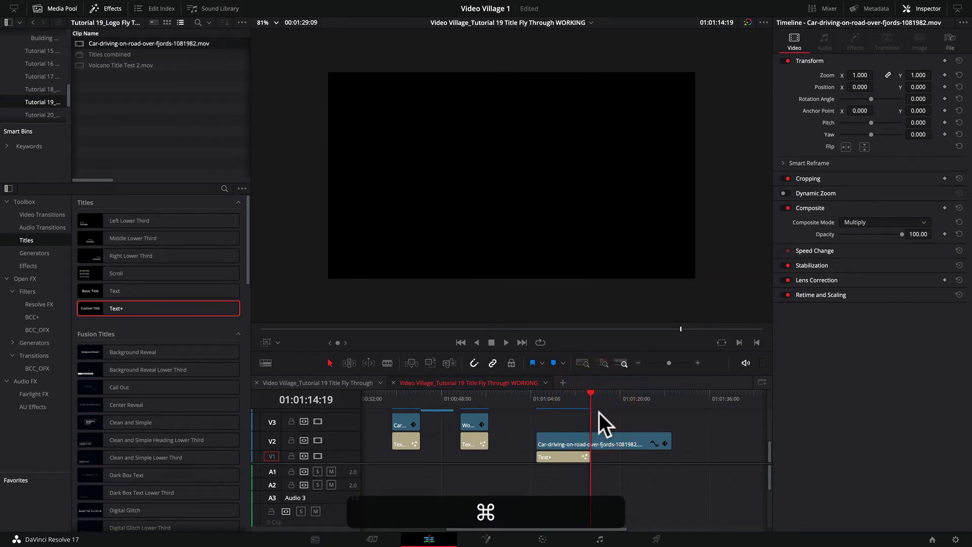
# Blade the road clip at the playhead and set the later piece's Composite Mode to Normal.
pyautogui.press('super+equal')
pyautogui.click(388, 362)
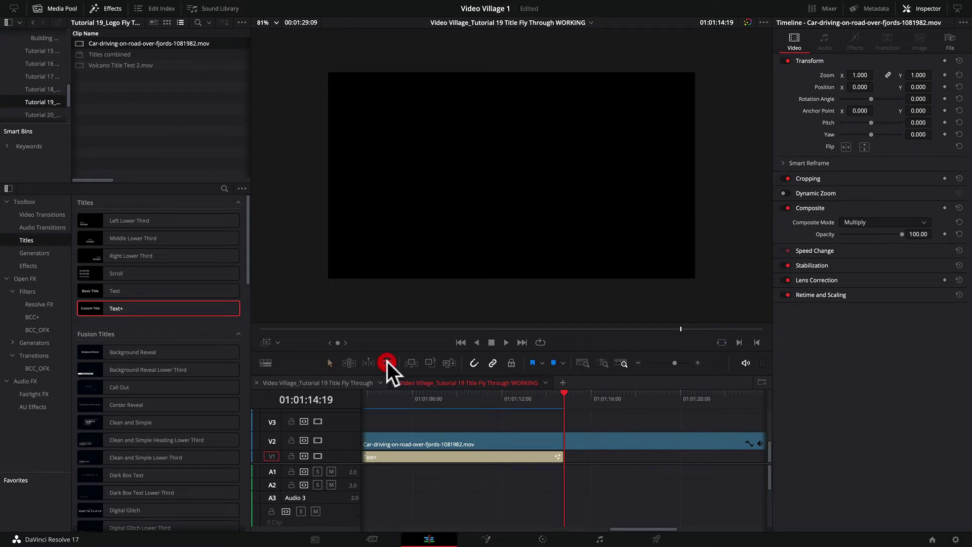
pyautogui.click(565, 442)
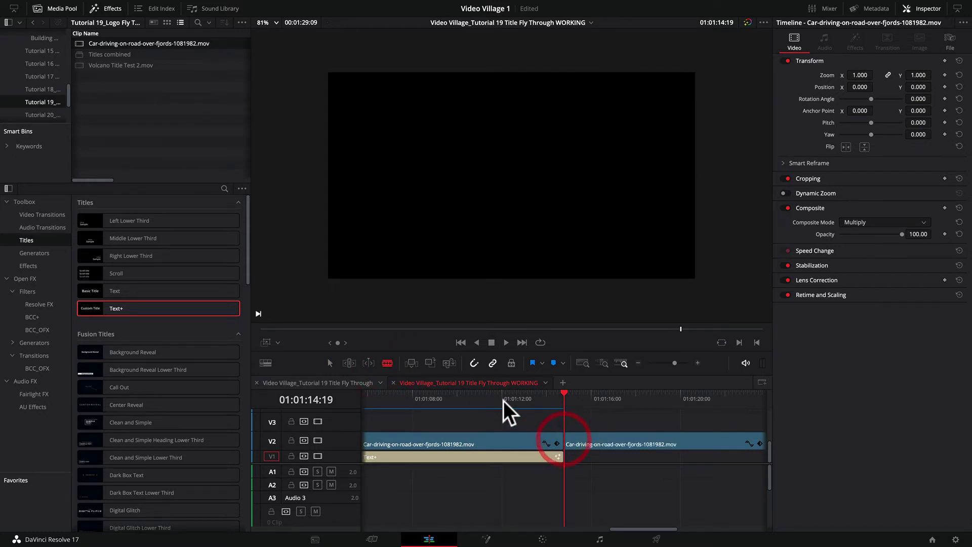
pyautogui.click(332, 361)
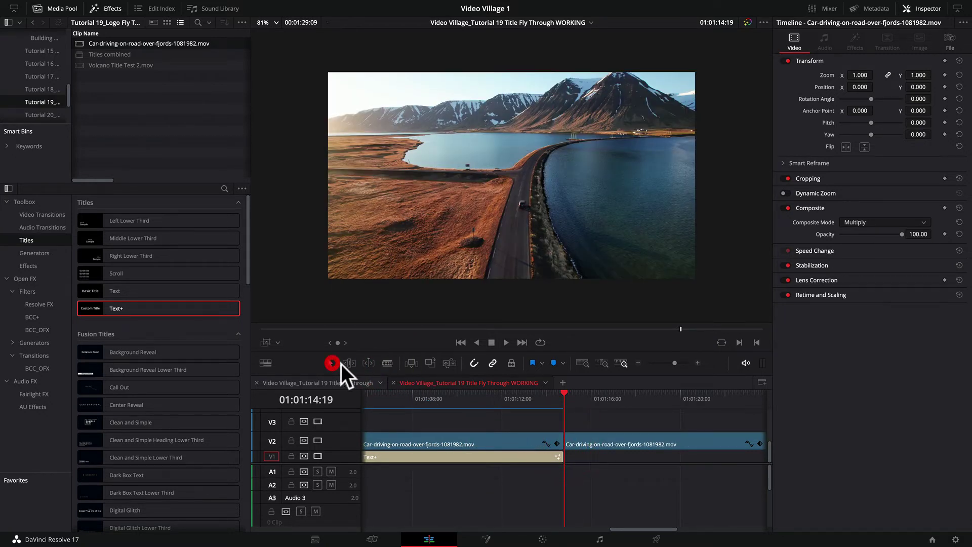
pyautogui.click(628, 442)
pyautogui.click(853, 225)
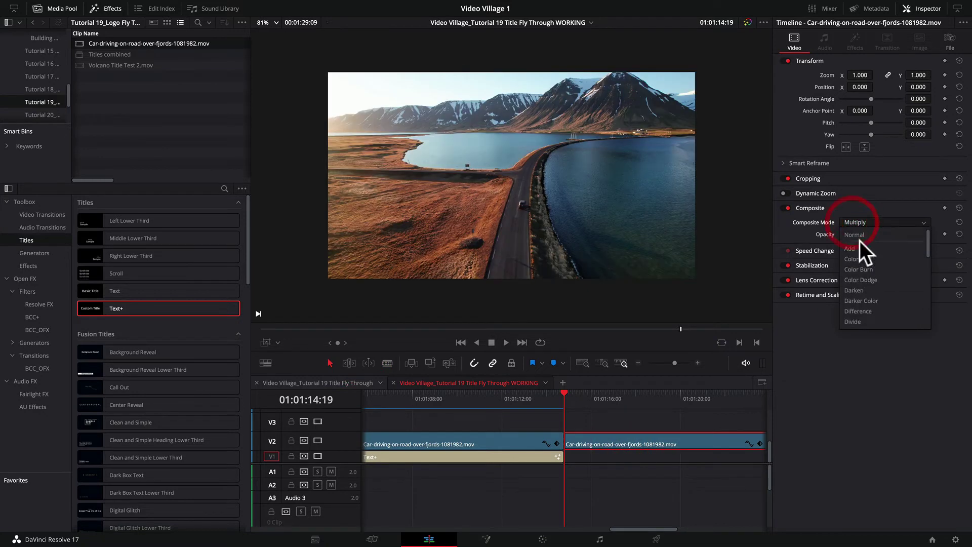
pyautogui.click(857, 235)
# Play back the title section from 01:01:06:13 and scrub to 01:01:09:18 to review.
pyautogui.moveTo(570, 410); pyautogui.dragTo(432, 393)
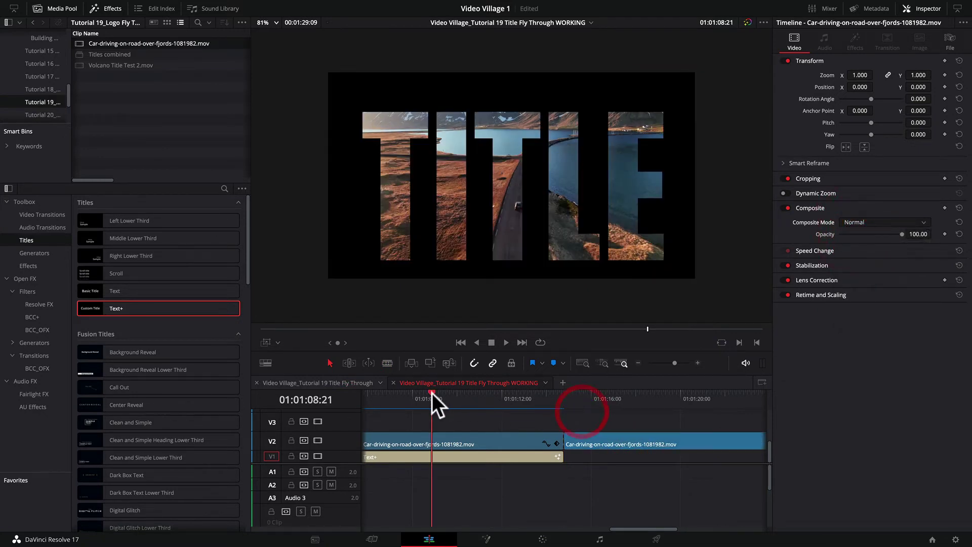
pyautogui.press('space')
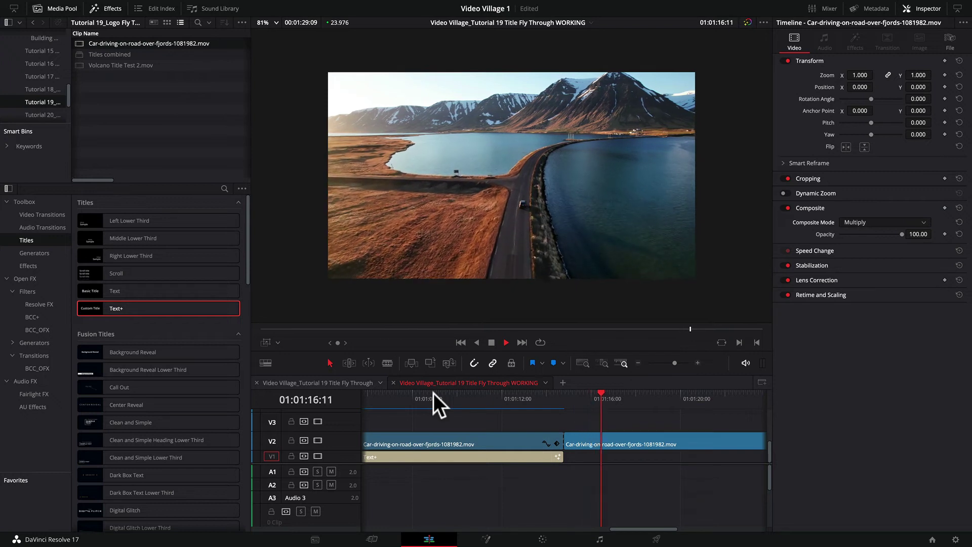
pyautogui.press('super+minus')
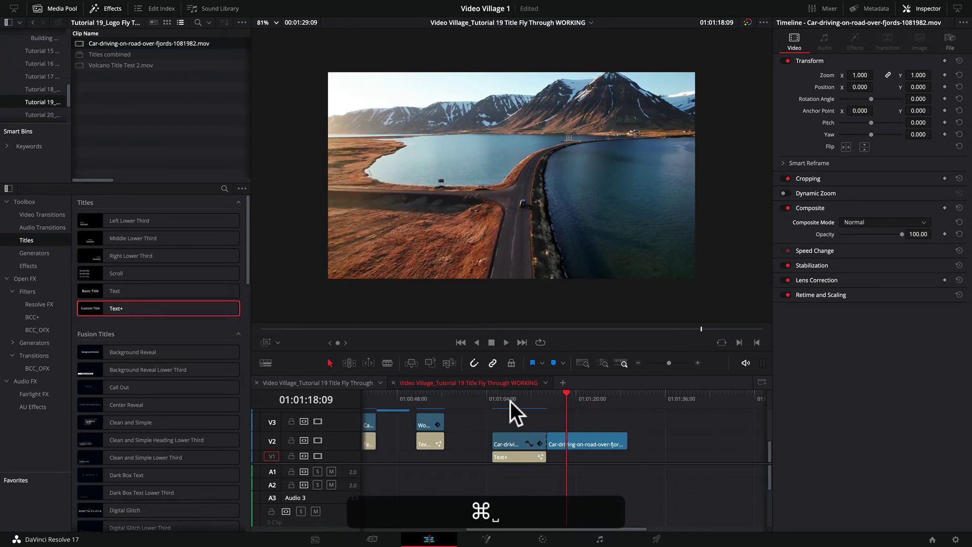
pyautogui.click(500, 399)
pyautogui.press('space')
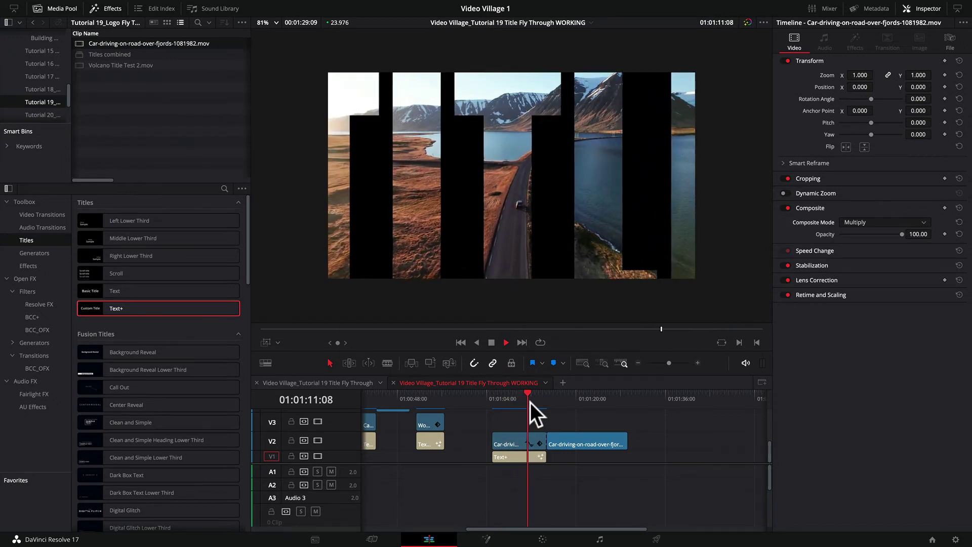
pyautogui.press('space')
pyautogui.moveTo(500, 398); pyautogui.dragTo(519, 400)
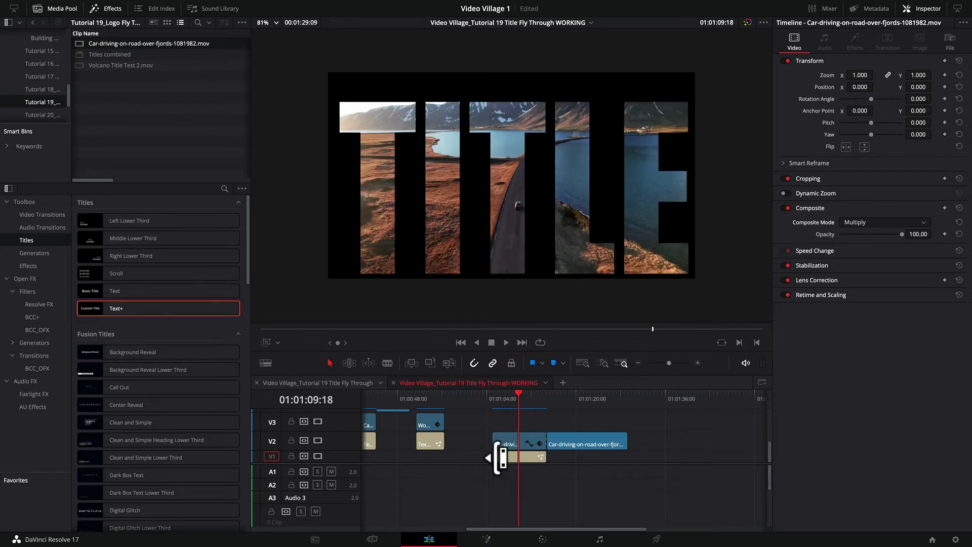
# Trim the Text+ clip's start 02:23 later and play it from just before the title.
pyautogui.moveTo(499, 458)
pyautogui.mouseDown()
pyautogui.moveTo(516, 458)
pyautogui.moveTo(500, 444)
pyautogui.moveTo(510, 445)
pyautogui.mouseUp()
pyautogui.click(508, 400)
pyautogui.press('space')
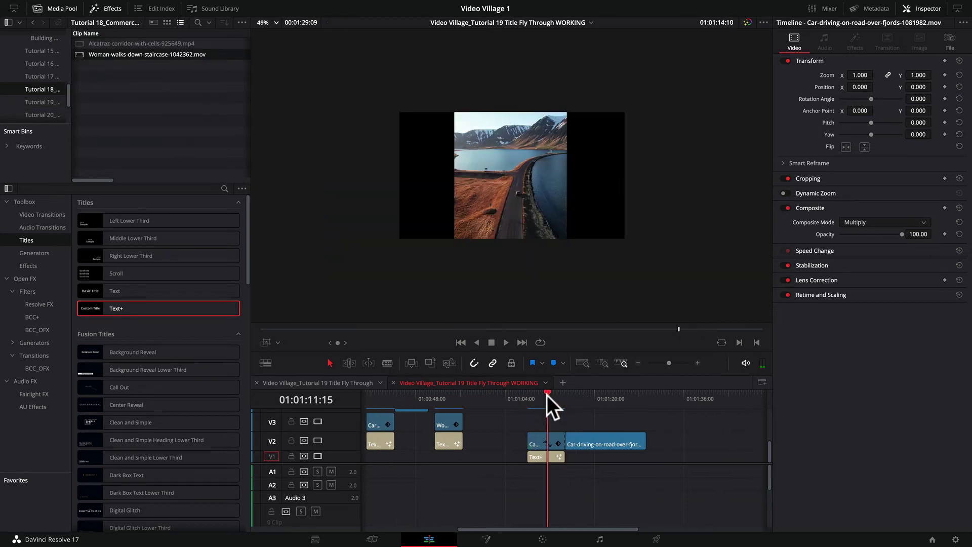
pyautogui.moveTo(548, 395)
pyautogui.mouseDown()
pyautogui.moveTo(602, 395)
pyautogui.moveTo(530, 393)
pyautogui.moveTo(540, 393)
pyautogui.mouseUp()
pyautogui.moveTo(576, 393); pyautogui.dragTo(547, 395)
pyautogui.scroll(4, 515, 275)
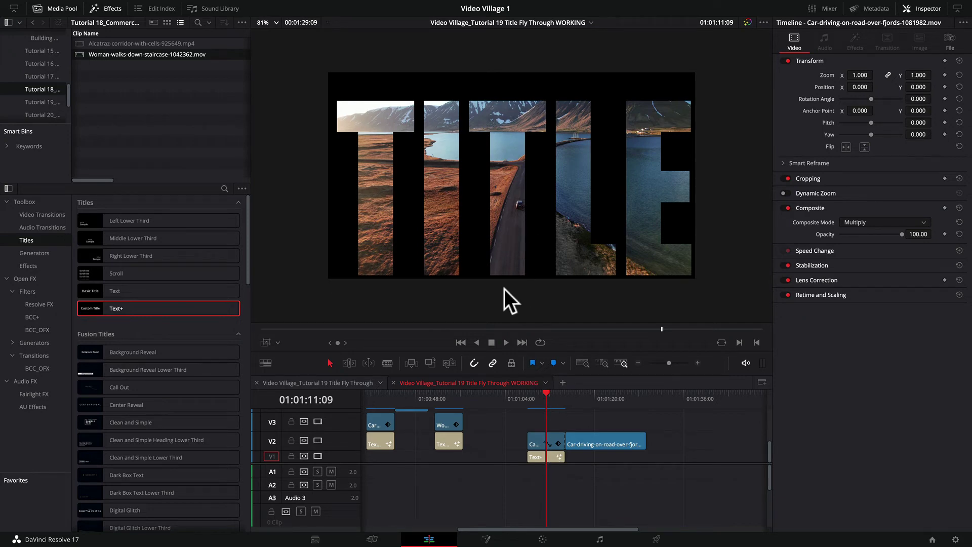
pyautogui.moveTo(548, 398); pyautogui.dragTo(542, 468)
pyautogui.click(544, 457)
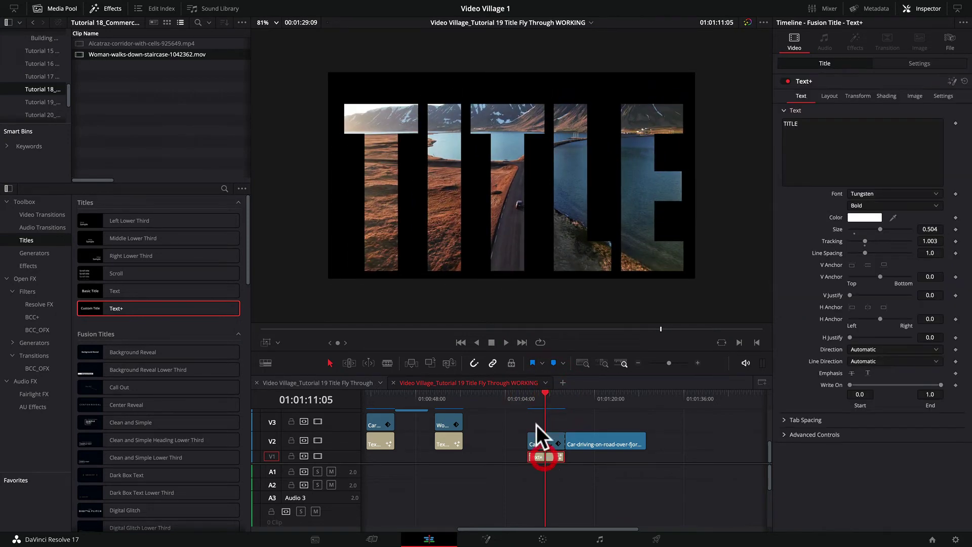
pyautogui.click(531, 398)
pyautogui.press('space')
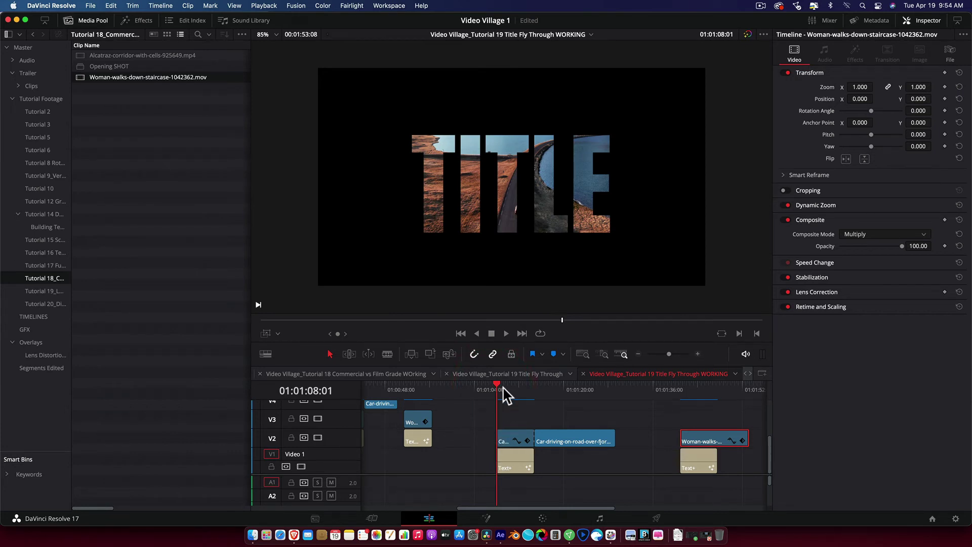
# Extend the TITLE clip's start 03:03 earlier and play the title from 01:01:05:00.
pyautogui.moveTo(503, 389)
pyautogui.mouseDown()
pyautogui.moveTo(521, 391)
pyautogui.moveTo(481, 387)
pyautogui.moveTo(512, 389)
pyautogui.moveTo(502, 389)
pyautogui.mouseUp()
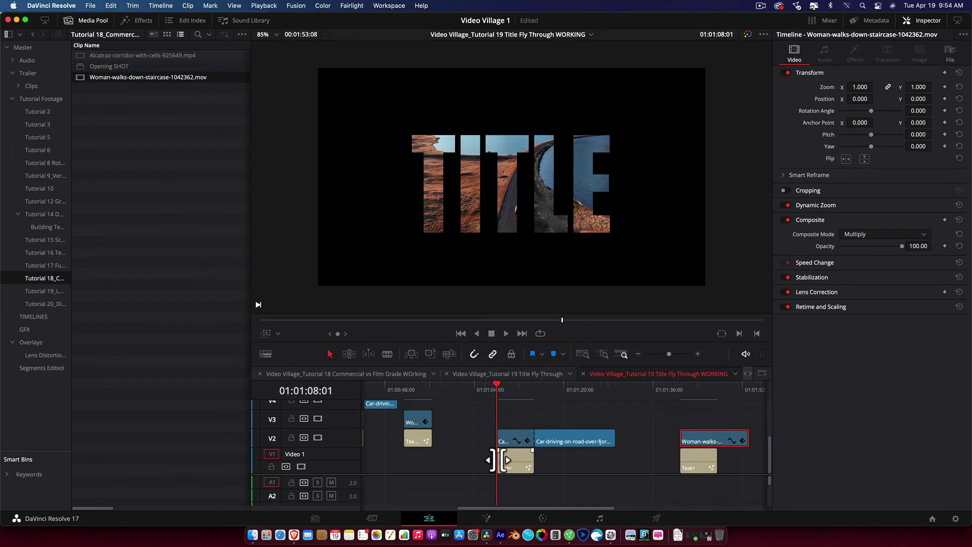
pyautogui.moveTo(501, 460); pyautogui.dragTo(487, 458)
pyautogui.click(479, 391)
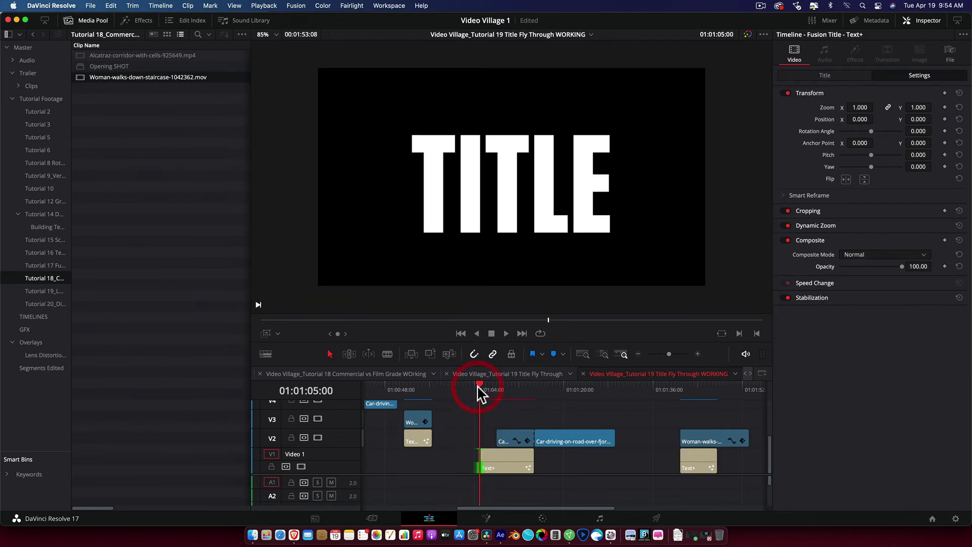
pyautogui.press('space')
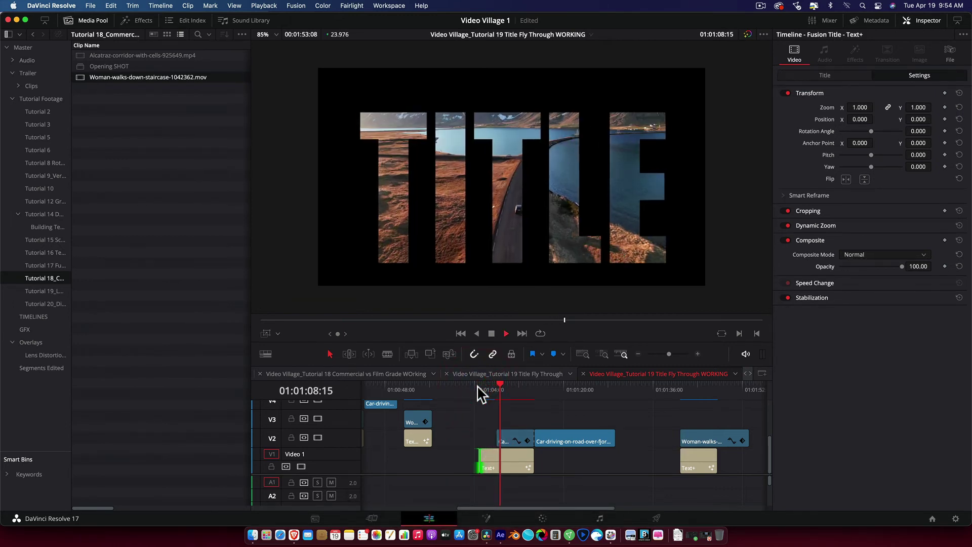
pyautogui.press('space')
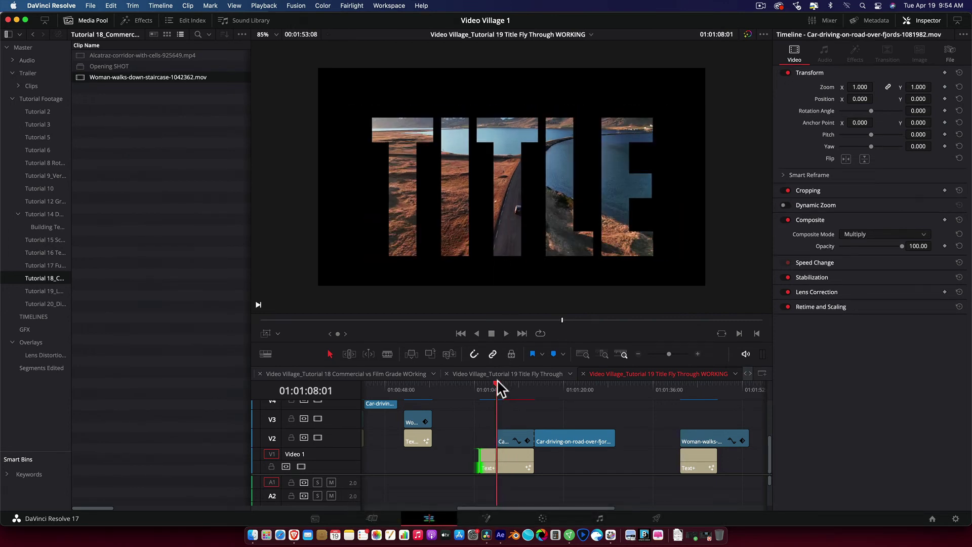
pyautogui.moveTo(489, 384); pyautogui.dragTo(485, 384)
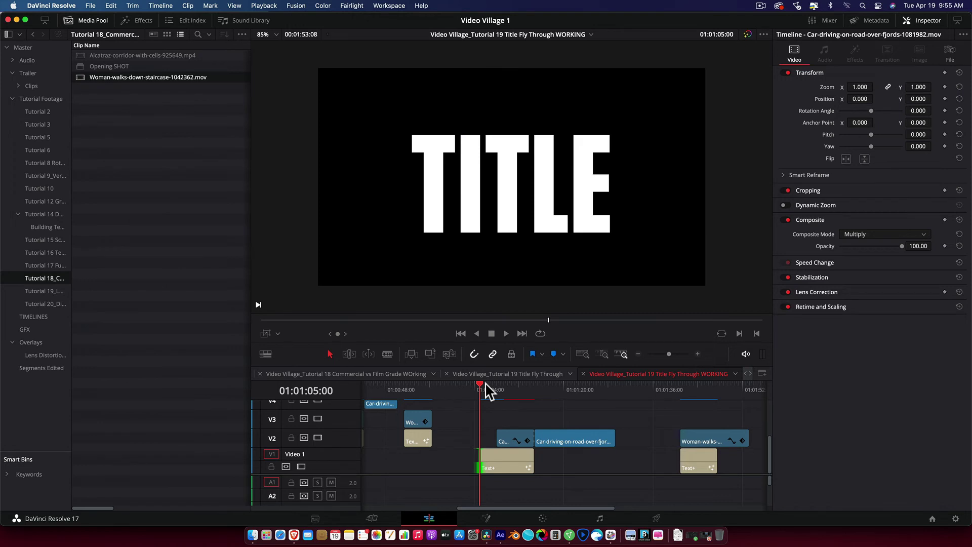
pyautogui.press('space')
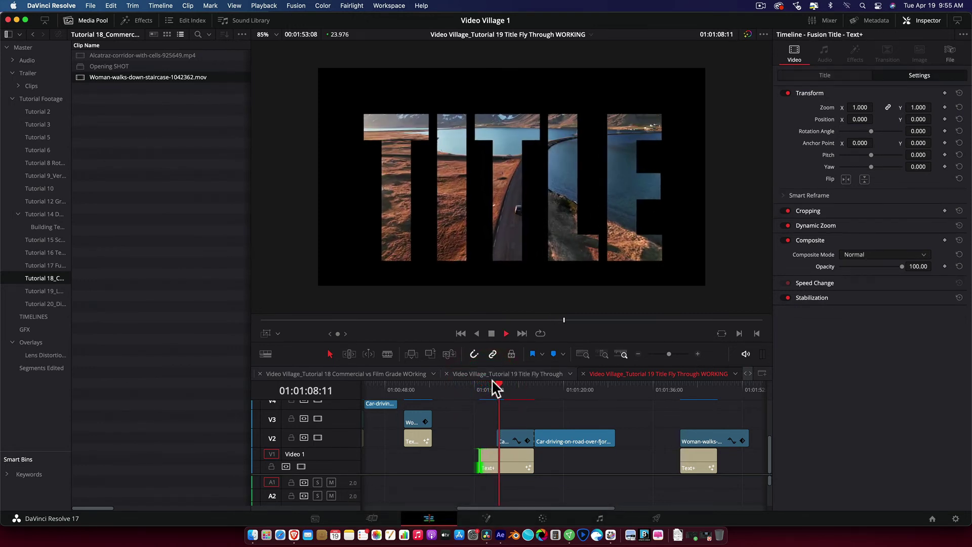
pyautogui.press('space')
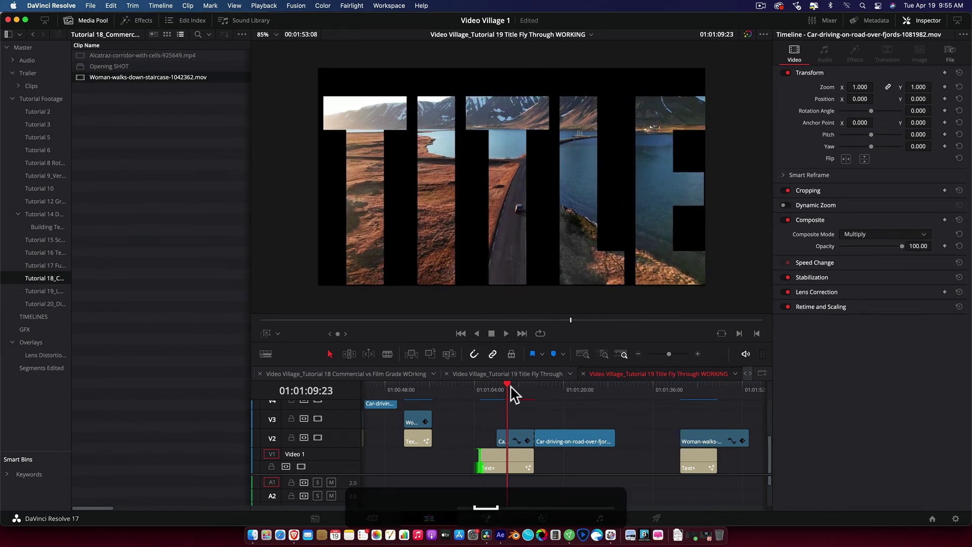
# Select the road clip above the title to confirm Multiply blending and play the composite.
pyautogui.click(510, 441)
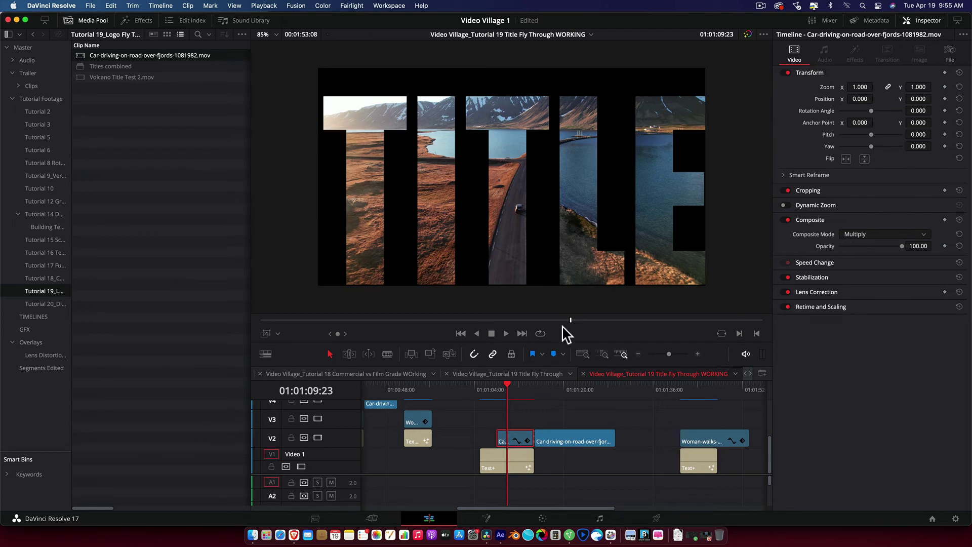
pyautogui.press('Up')
pyautogui.press('Up')
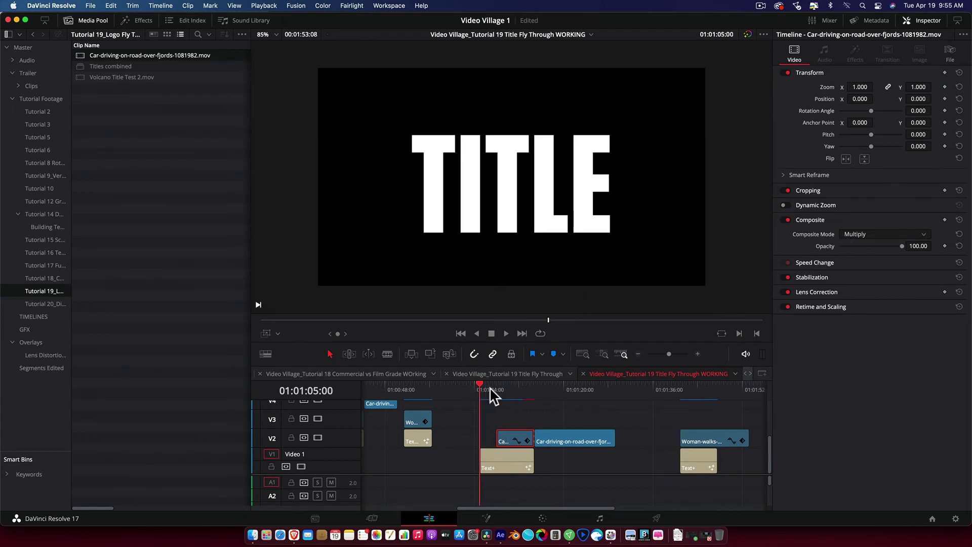
pyautogui.click(491, 456)
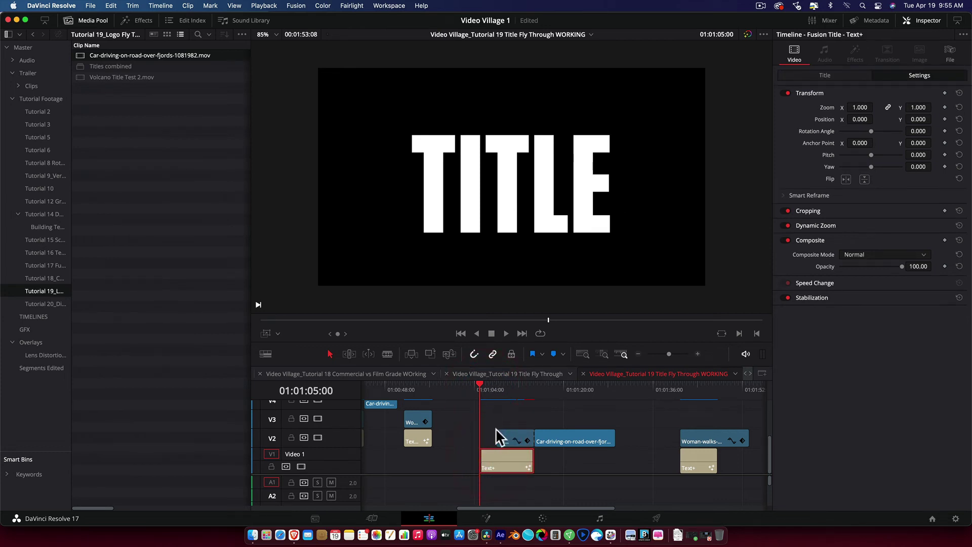
pyautogui.click(508, 440)
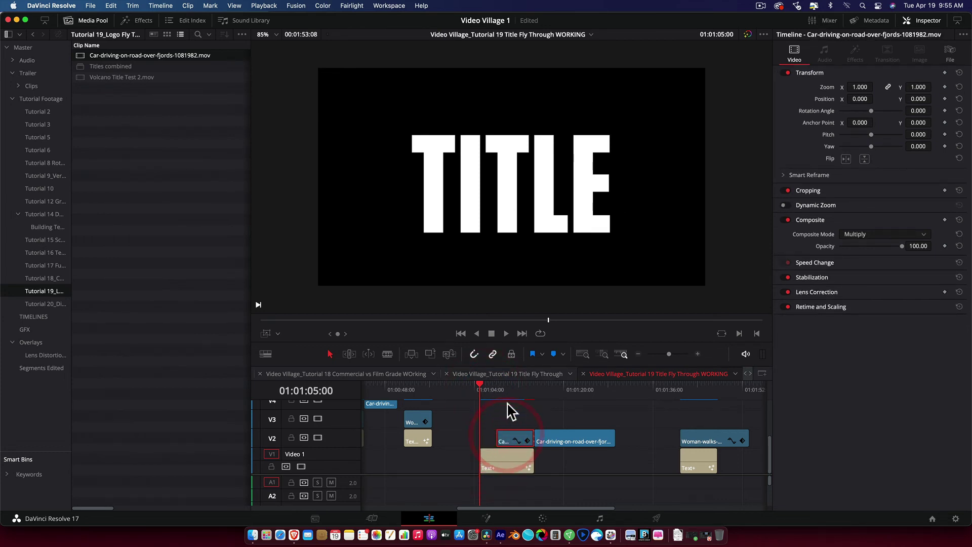
pyautogui.click(495, 390)
pyautogui.press('space')
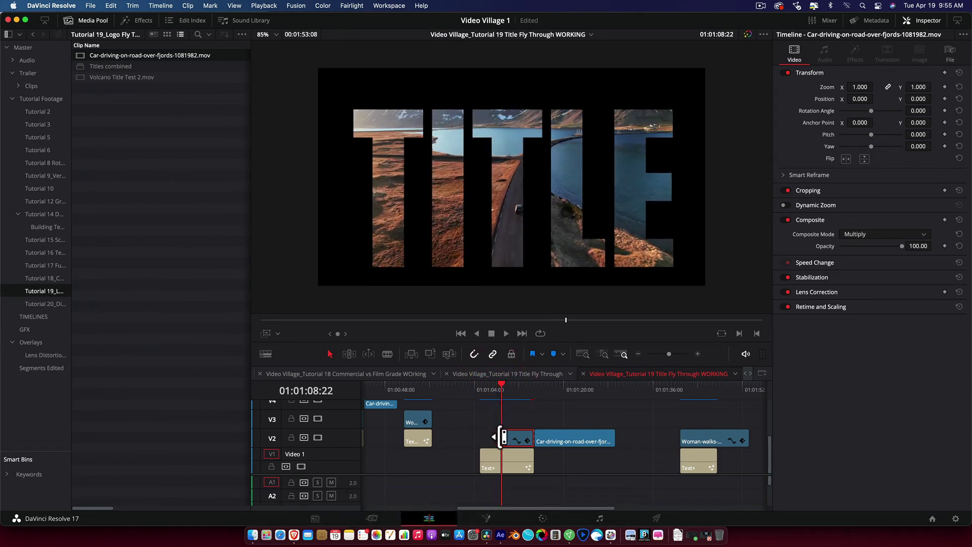
# Add a 24-frame Cross Dissolve at the V2 footage clip's start and preview it.
pyautogui.press('super+equal')
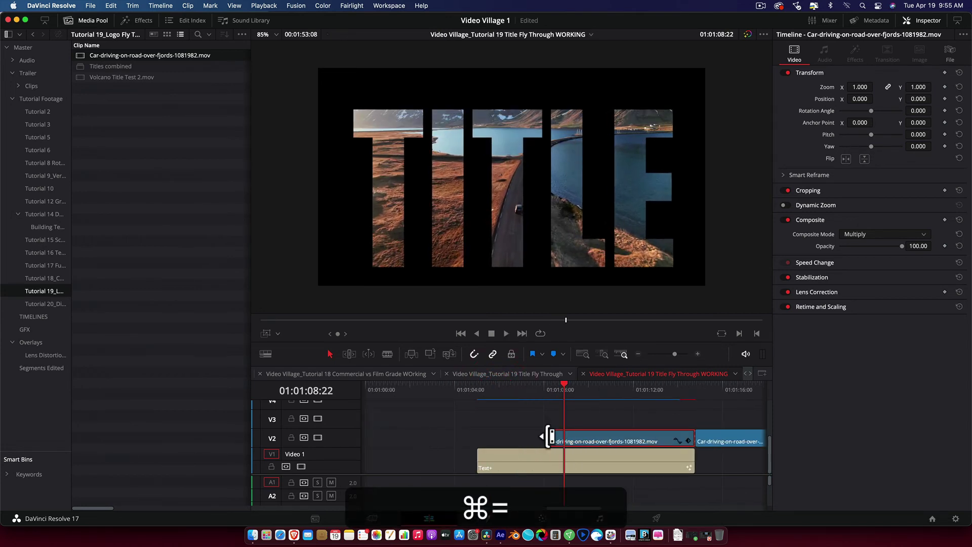
pyautogui.rightClick(549, 437)
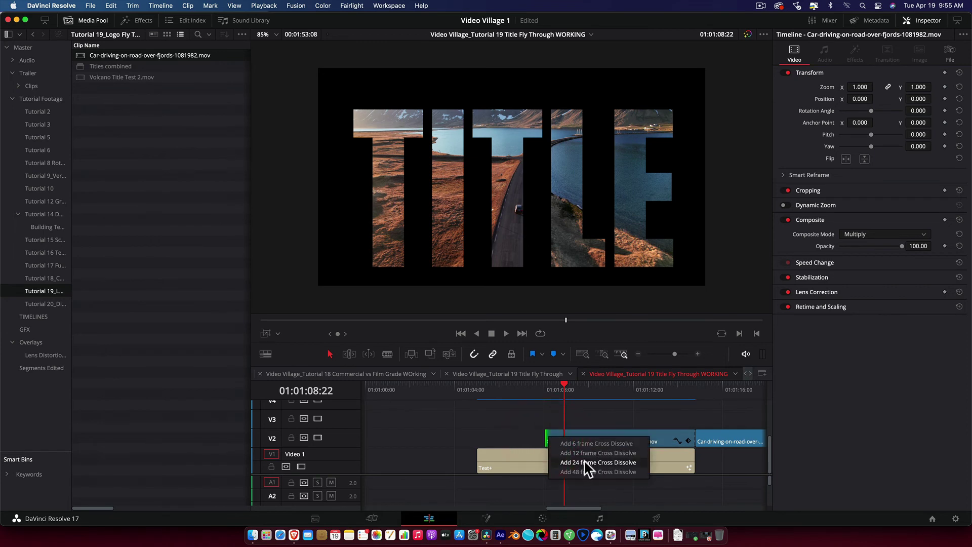
pyautogui.click(587, 463)
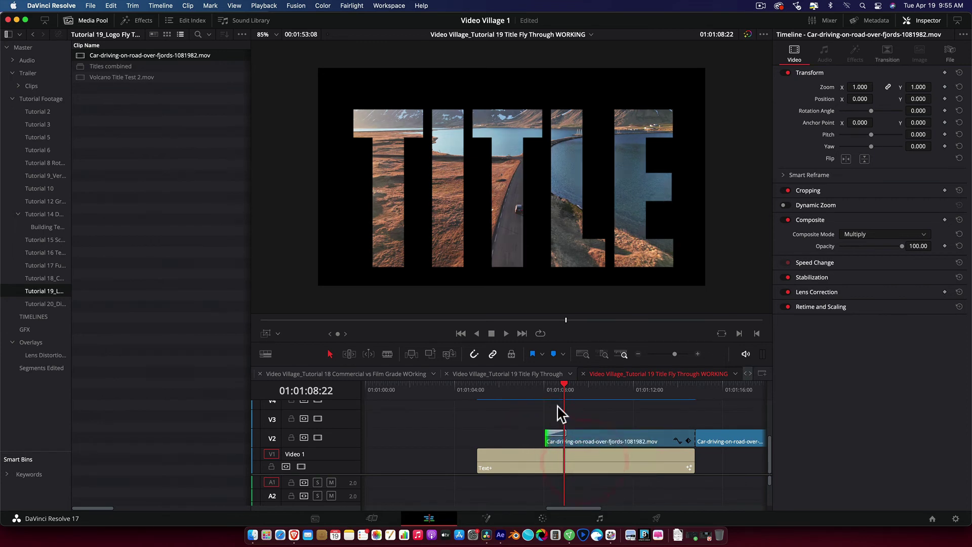
pyautogui.click(542, 390)
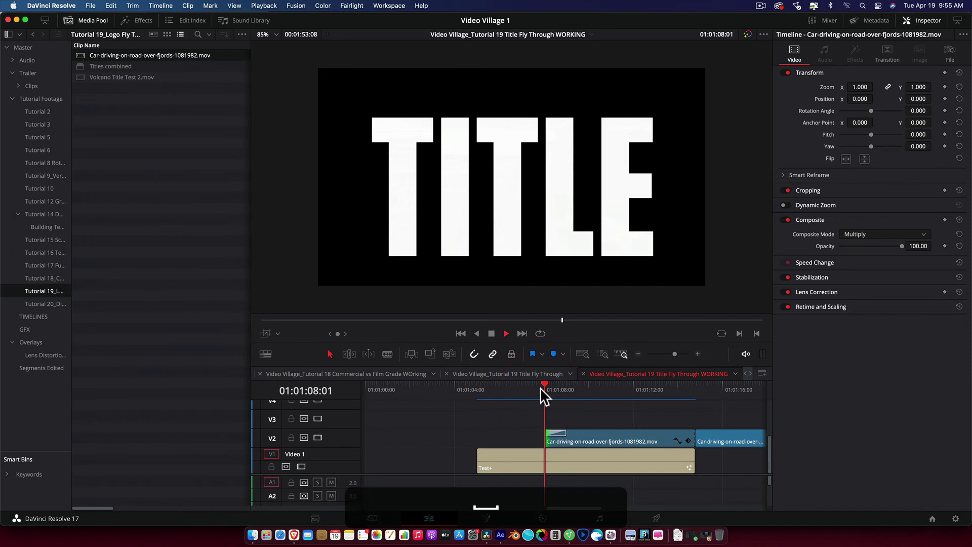
pyautogui.press('space')
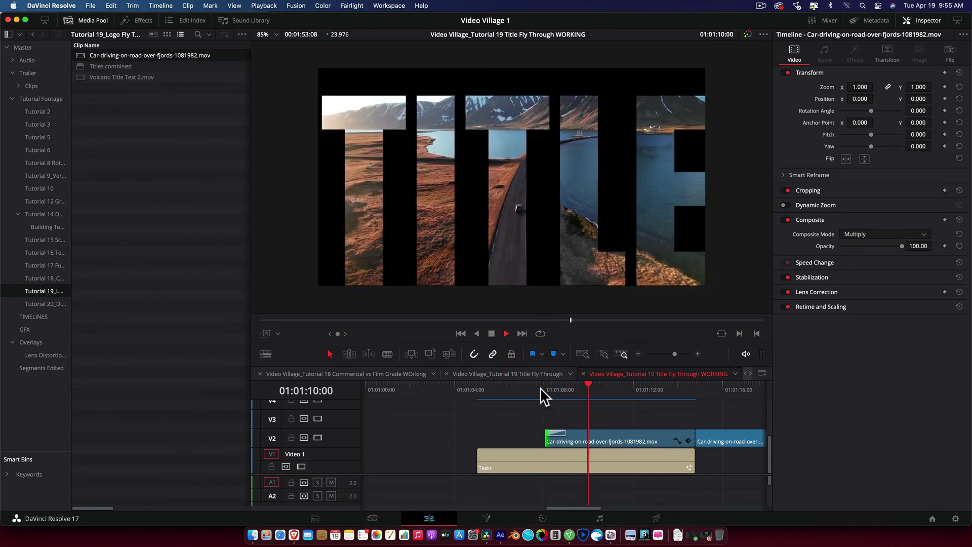
pyautogui.press('space')
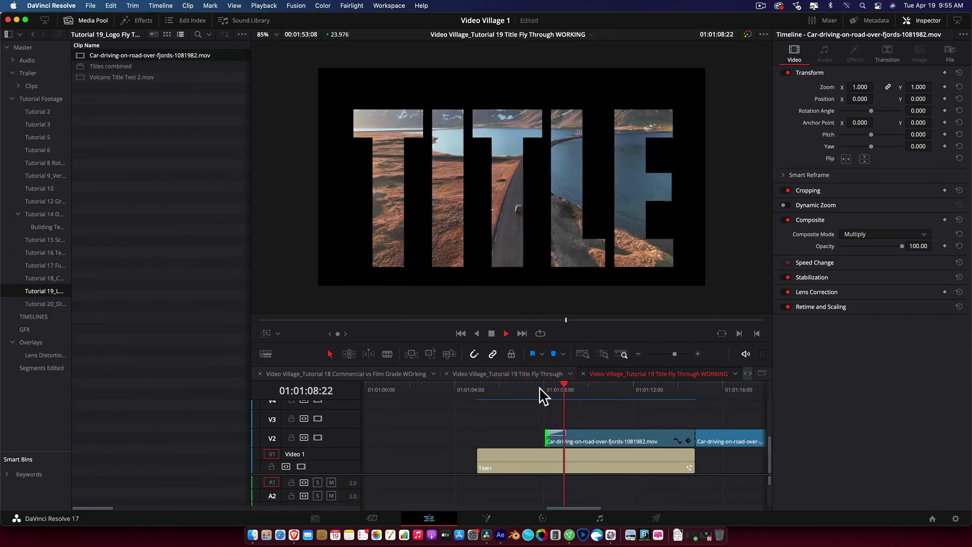
pyautogui.press('space')
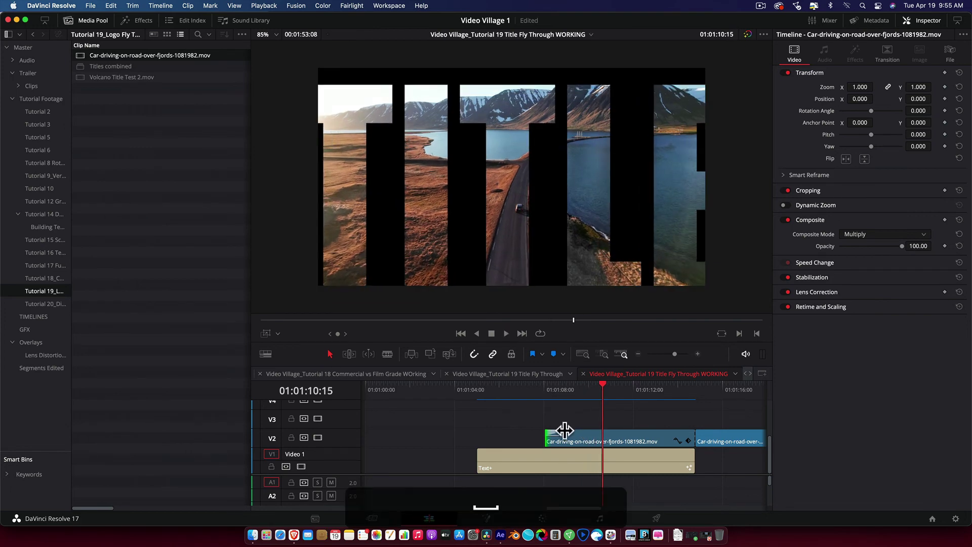
# Lengthen the cross dissolve by 16 frames to 40 frames and replay the title.
pyautogui.moveTo(565, 431); pyautogui.dragTo(581, 431)
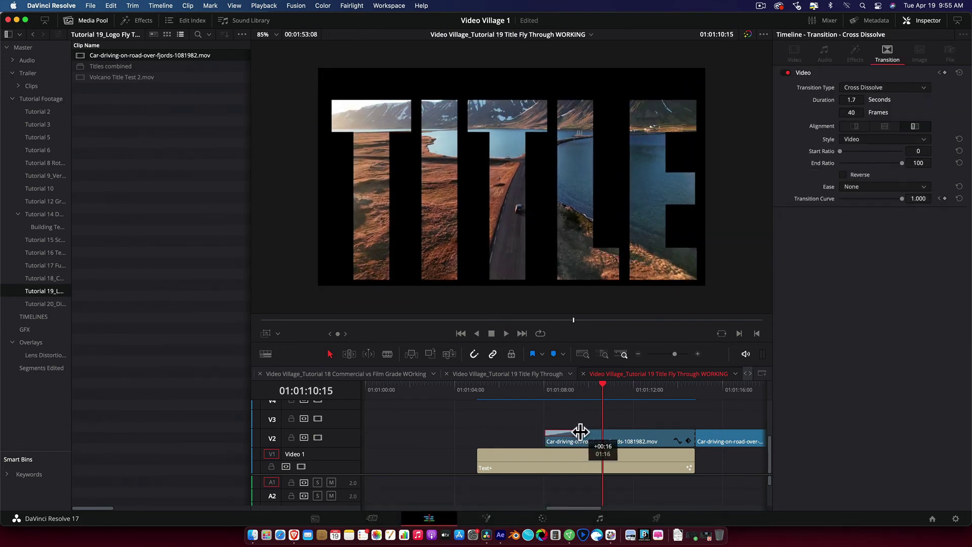
pyautogui.click(478, 389)
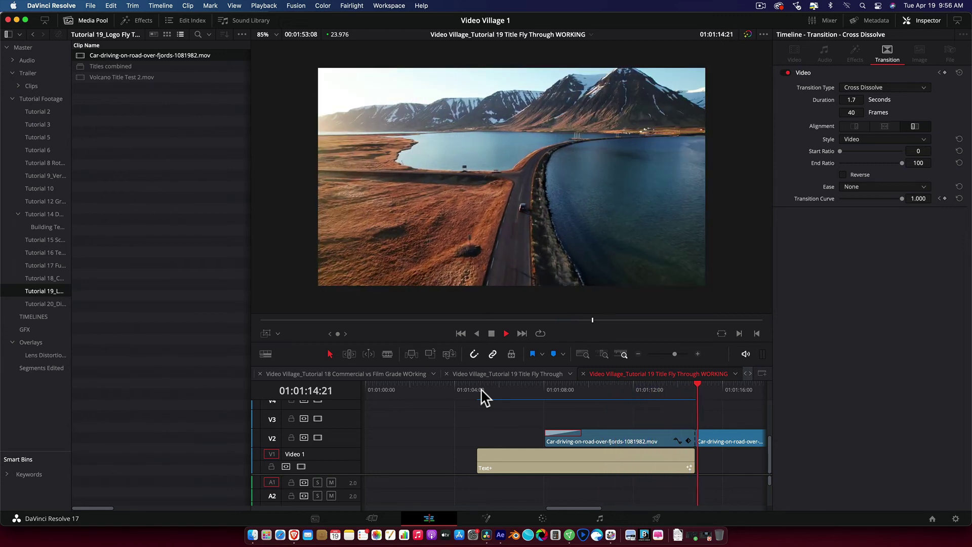
pyautogui.press('space')
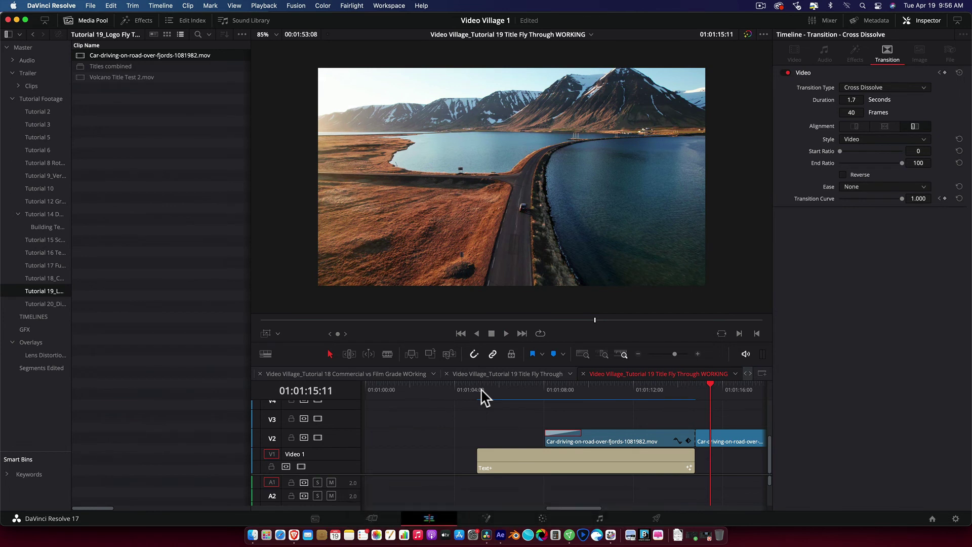
pyautogui.press('super+minus')
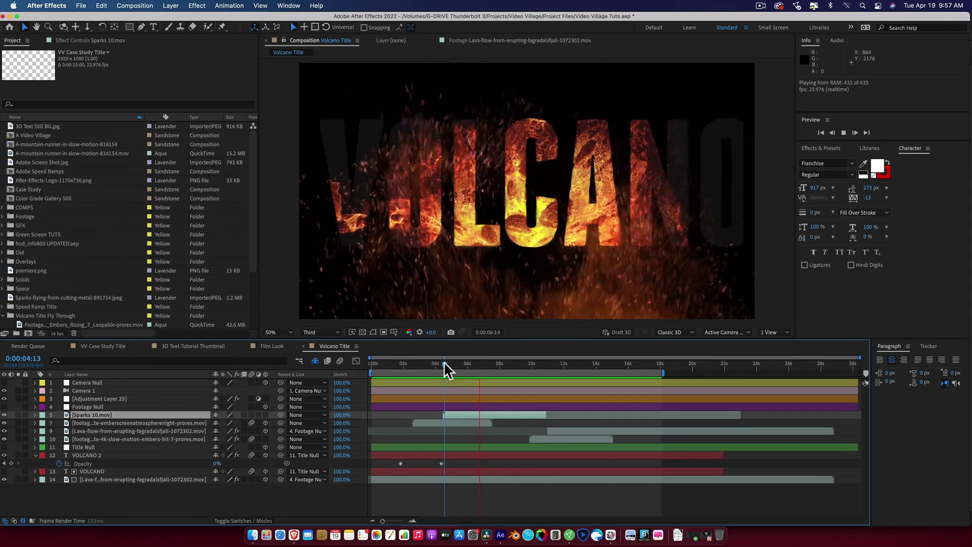
pyautogui.moveTo(445, 363)
pyautogui.mouseDown()
pyautogui.moveTo(479, 363)
pyautogui.moveTo(461, 363)
pyautogui.mouseUp()
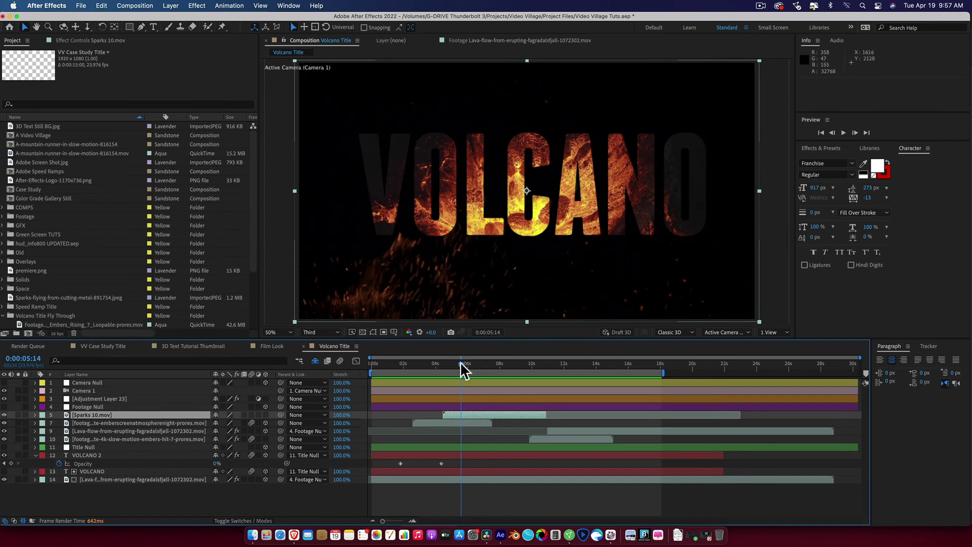
pyautogui.moveTo(461, 362)
pyautogui.mouseDown()
pyautogui.moveTo(495, 362)
pyautogui.moveTo(474, 362)
pyautogui.mouseUp()
pyautogui.click(86, 392)
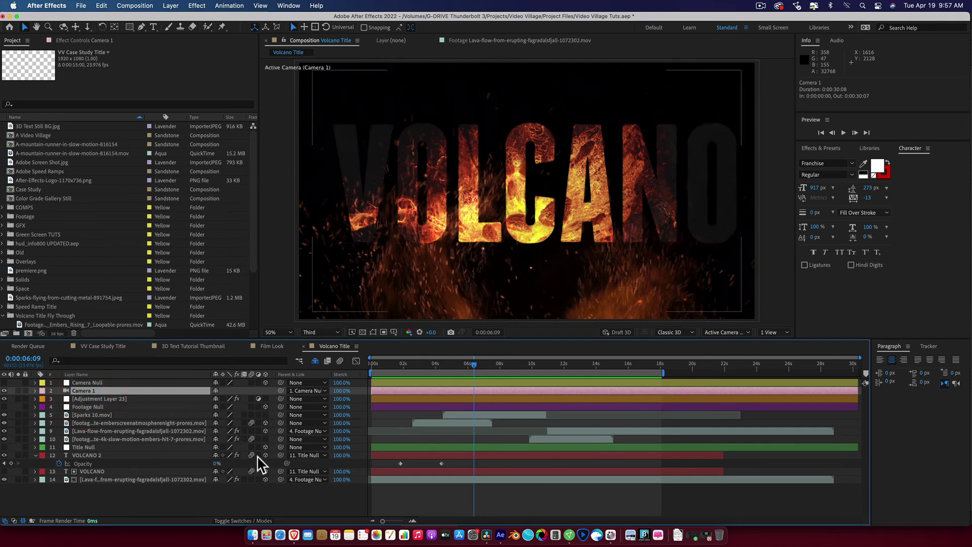
pyautogui.click(457, 364)
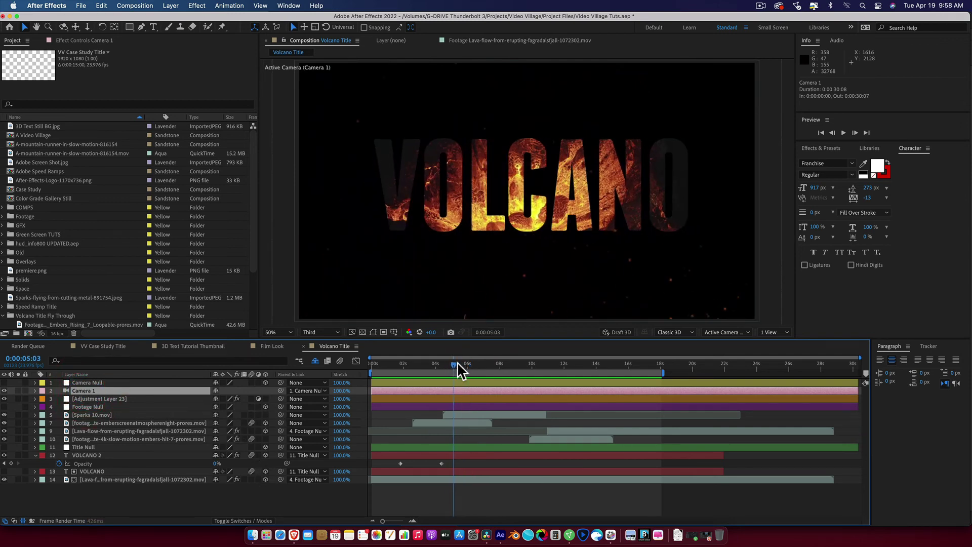
pyautogui.click(19, 415)
pyautogui.press('space')
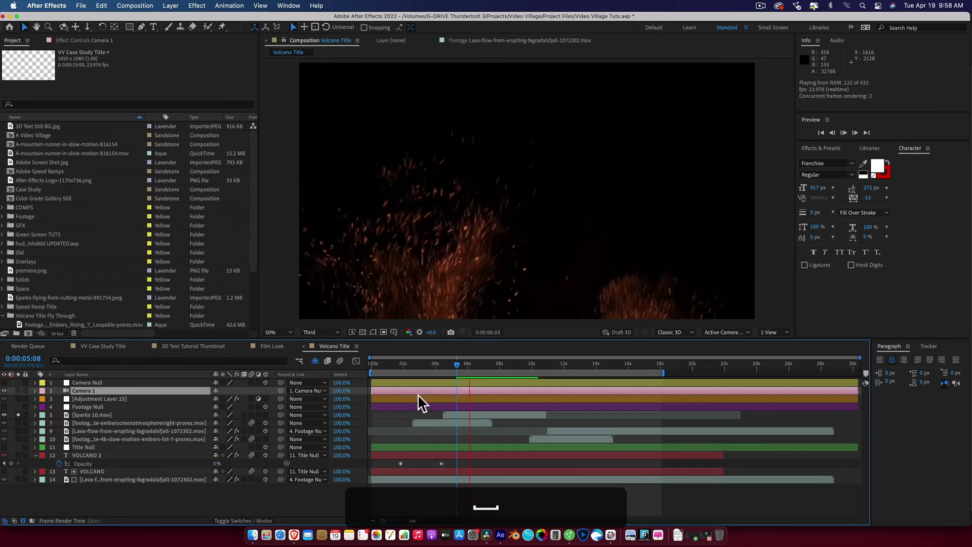
pyautogui.press('space')
pyautogui.click(18, 415)
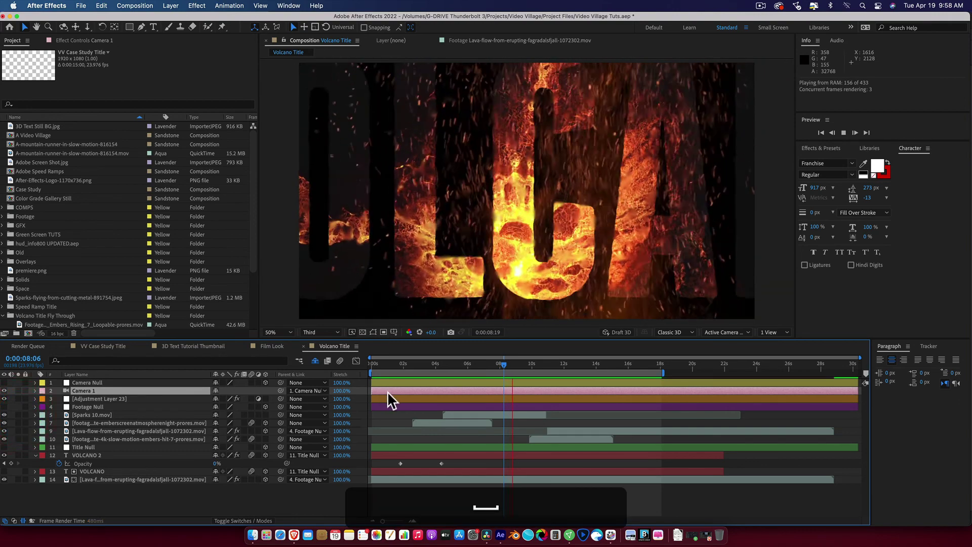
pyautogui.press('space')
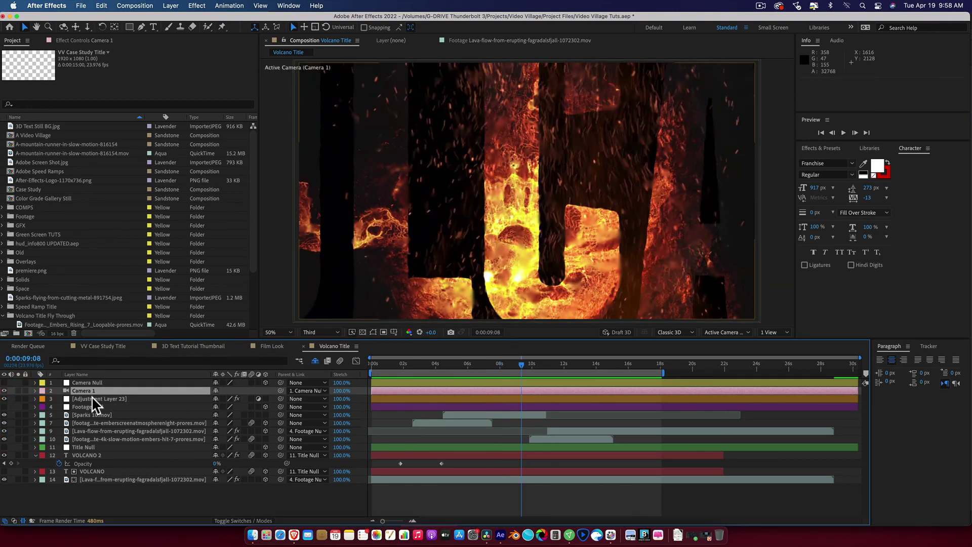
pyautogui.click(94, 399)
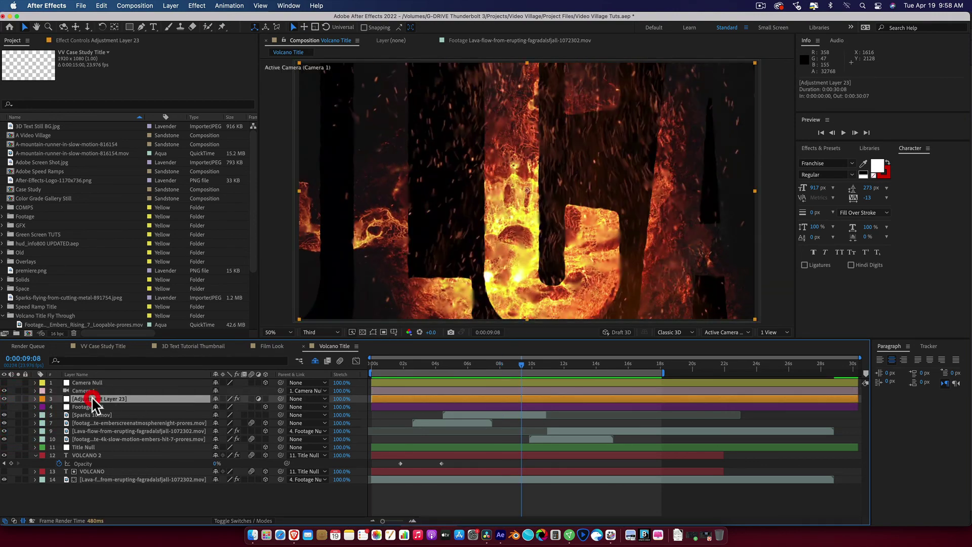
# Show Adjustment Layer 23's Heat Distortion settings and preview the title from about seven seconds.
pyautogui.click(91, 41)
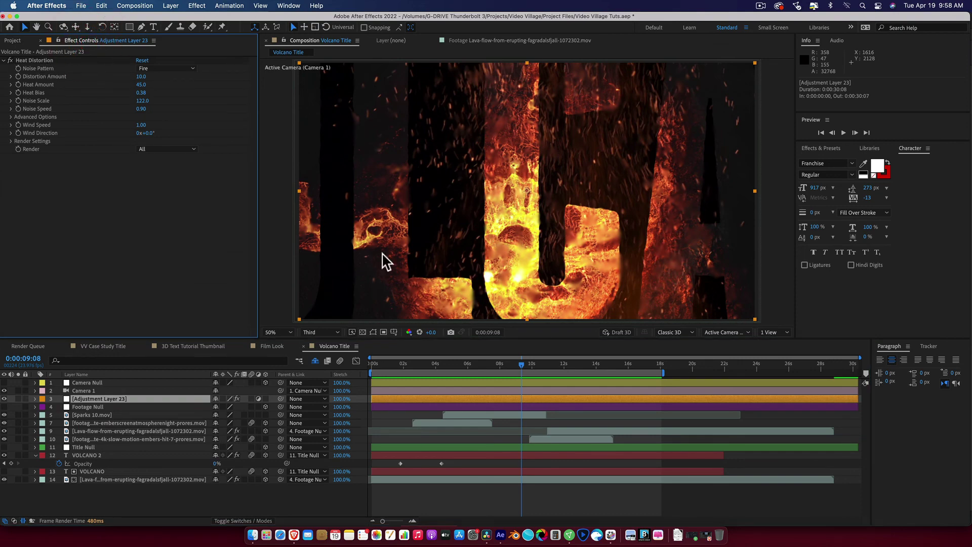
pyautogui.moveTo(525, 351); pyautogui.dragTo(489, 362)
pyautogui.press('space')
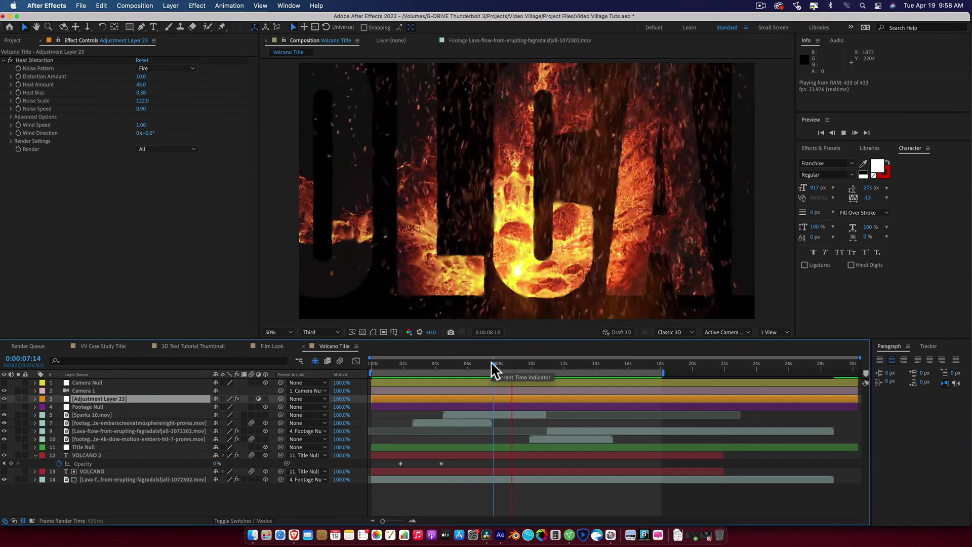
# Return to where the full VOLCANO word shows, around five seconds, and replay the fly-through.
pyautogui.moveTo(483, 364); pyautogui.dragTo(468, 364)
pyautogui.press('space')
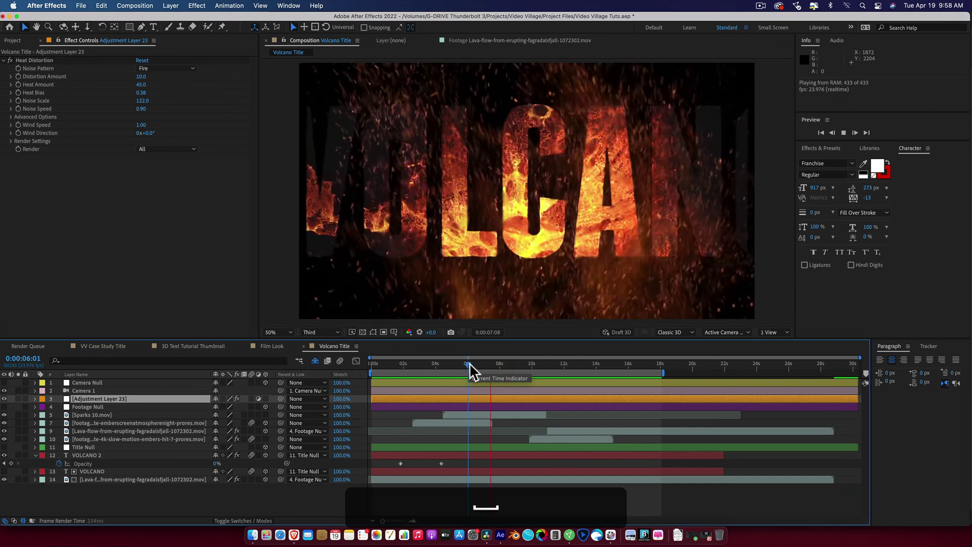
pyautogui.press('space')
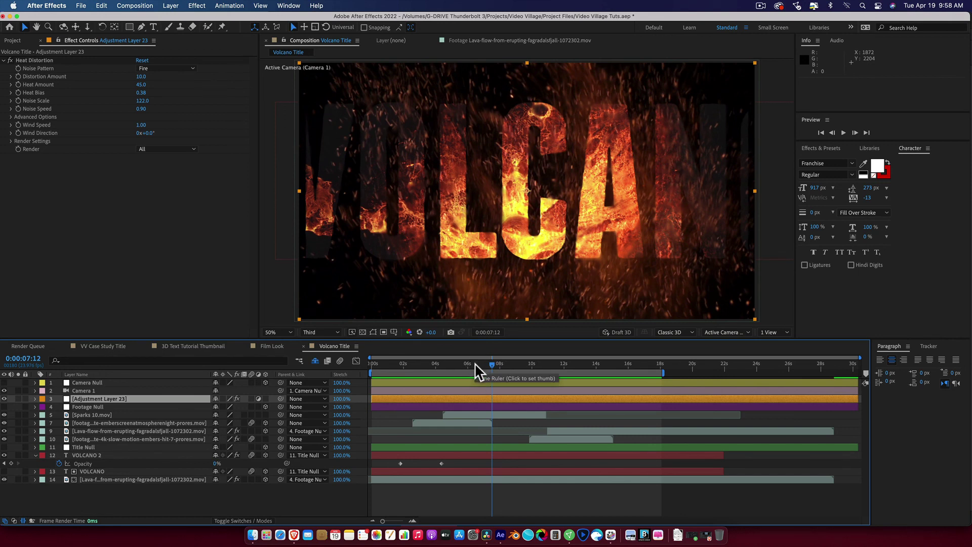
pyautogui.moveTo(474, 363); pyautogui.dragTo(451, 364)
pyautogui.press('space')
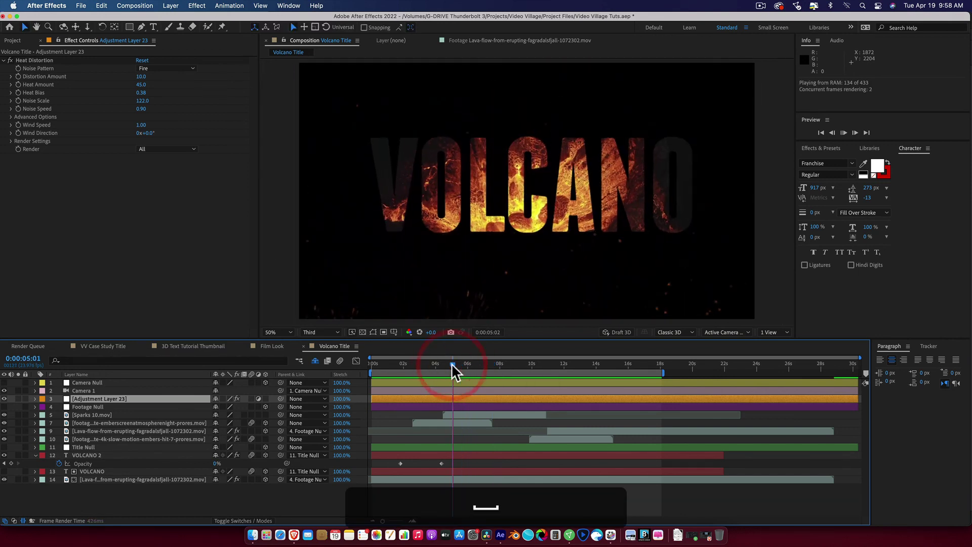